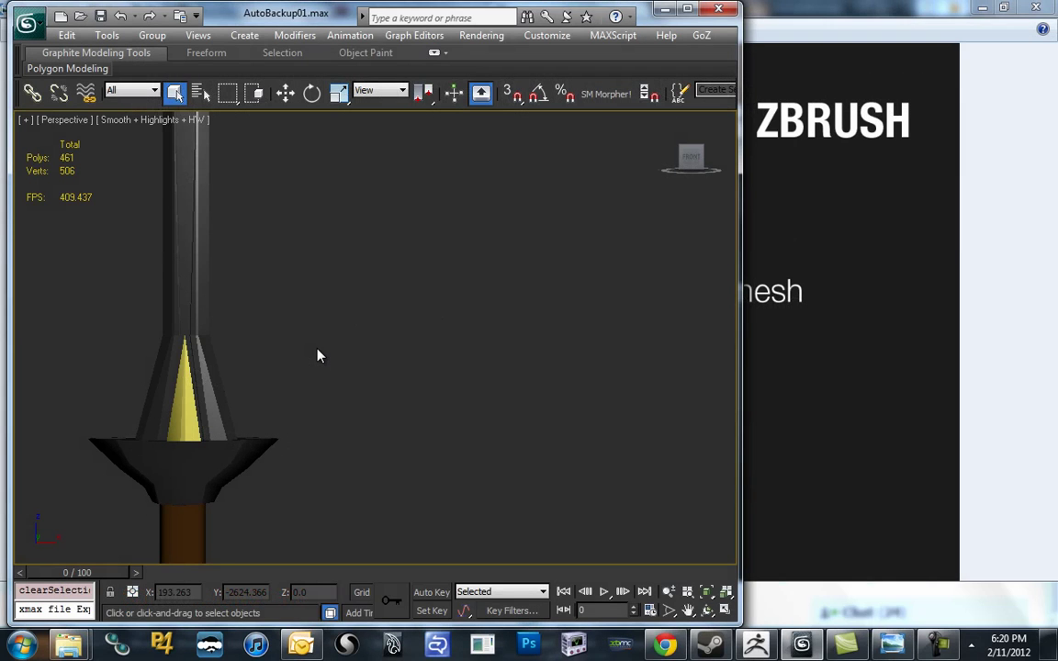
Turn on edged faces in the viewport and examine the edge flow along the sword's blade.
scroll(226, 404, down, 3)
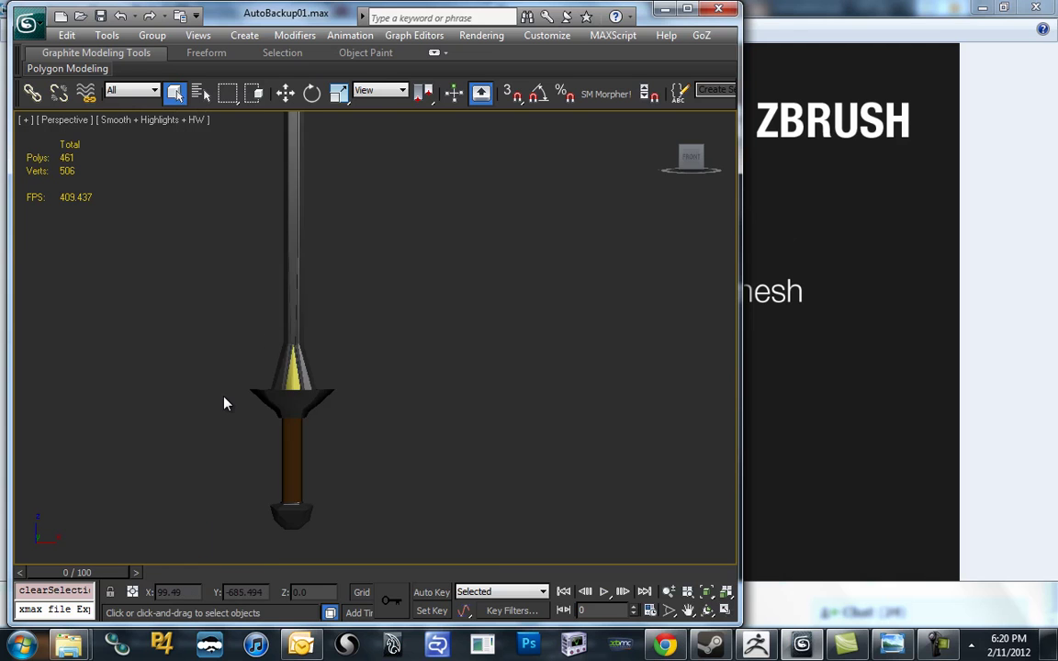
scroll(225, 404, up, 3)
middle_drag(251, 319, 279, 386)
key(F4)
middle_drag(275, 318, 301, 261)
middle_drag(290, 213, 307, 326)
middle_drag(303, 256, 311, 308)
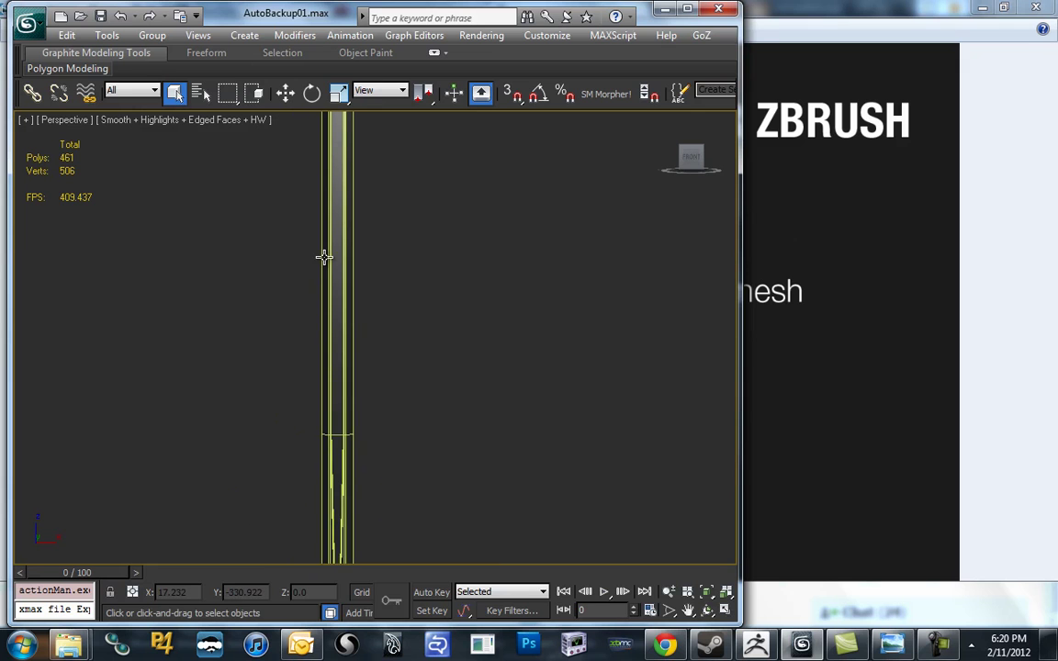
Select the sword mesh and turn on NURMS smoothing for it.
click(324, 258)
scroll(324, 257, down, 3)
right_click(324, 217)
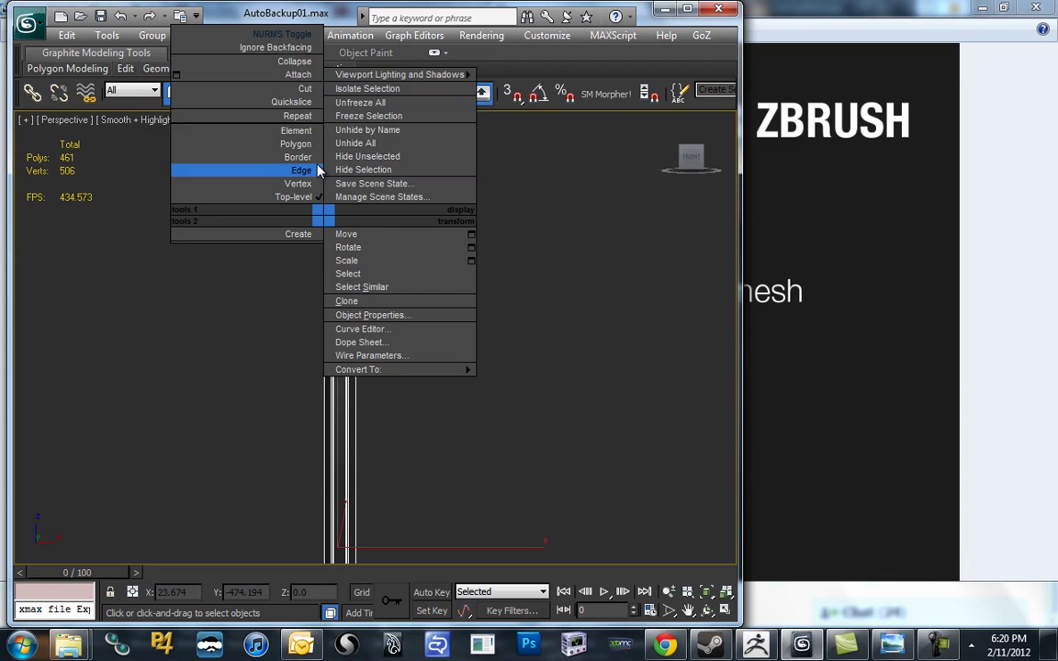
click(289, 35)
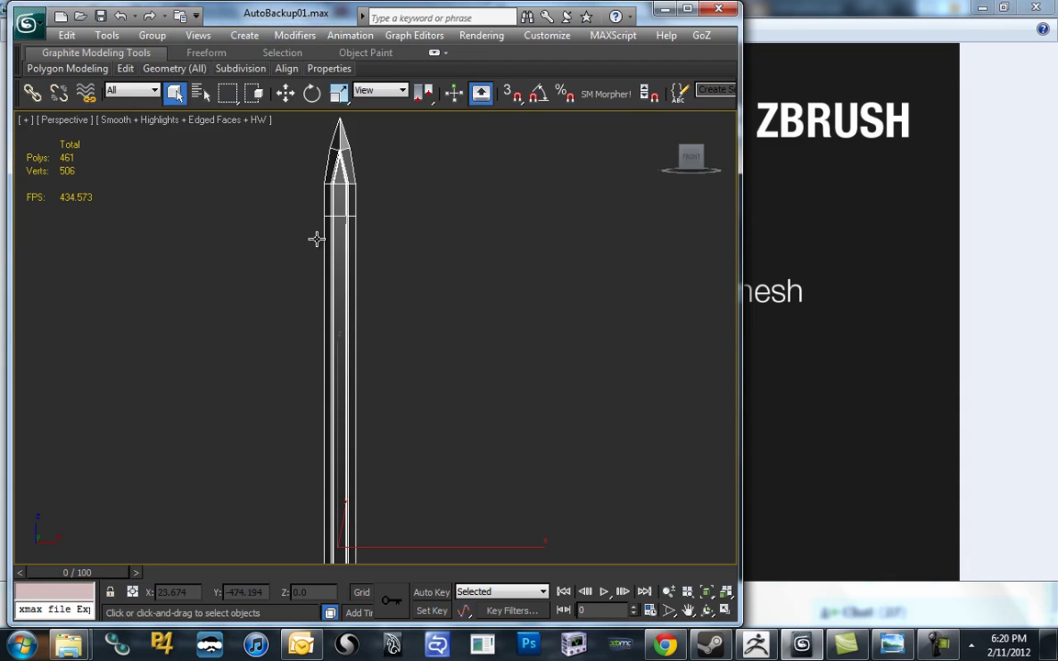
Examine the smoothed blade while toggling edged faces and wireframe display, ending in plain shaded display.
mouse_move(357, 317)
middle_down()
mouse_move(331, 264)
mouse_move(359, 269)
mouse_move(392, 212)
mouse_move(390, 160)
mouse_move(361, 234)
mouse_move(345, 243)
mouse_move(368, 245)
mouse_move(368, 350)
mouse_move(355, 352)
mouse_move(384, 332)
mouse_move(383, 394)
mouse_move(377, 259)
middle_up()
scroll(331, 266, up, 4)
key(F4)
key(F4)
scroll(361, 259, down, 4)
key(F3)
key(F3)
mouse_move(385, 366)
alt+middle_down()
mouse_move(395, 373)
mouse_move(349, 366)
mouse_move(365, 370)
alt+middle_up()
scroll(395, 373, up, 3)
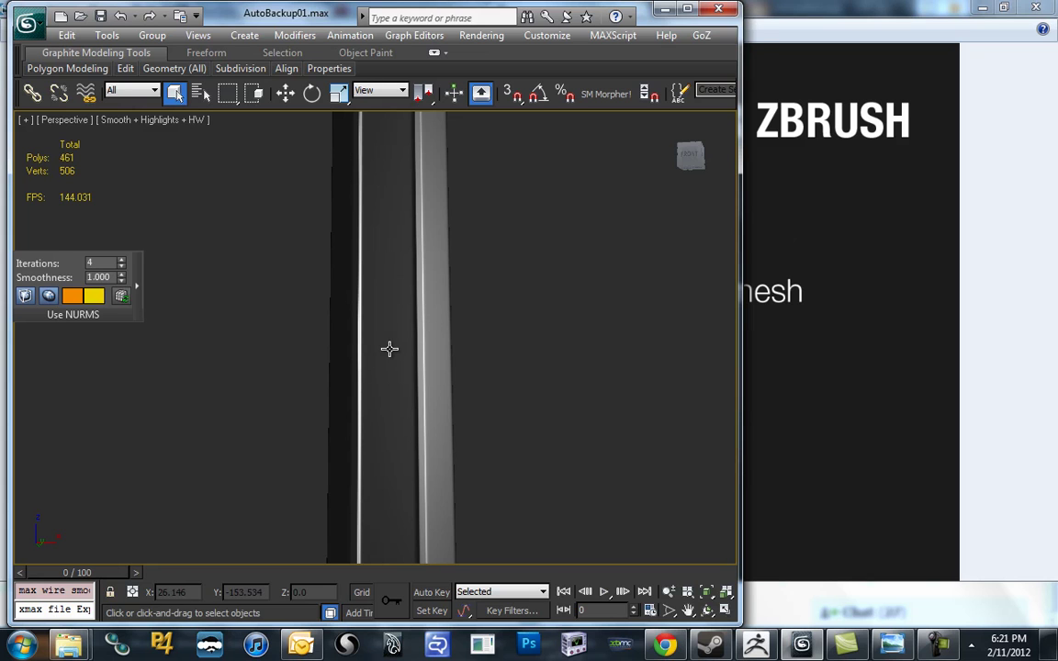
Inspect the smoothed lower blade, the yellow inset and the guard in close-up for surface quality.
mouse_move(389, 350)
alt+middle_down()
mouse_move(433, 349)
mouse_move(413, 350)
mouse_move(403, 368)
mouse_move(393, 236)
mouse_move(367, 454)
mouse_move(385, 40)
alt+middle_up()
middle_drag(355, 321, 361, 165)
middle_drag(359, 345, 364, 210)
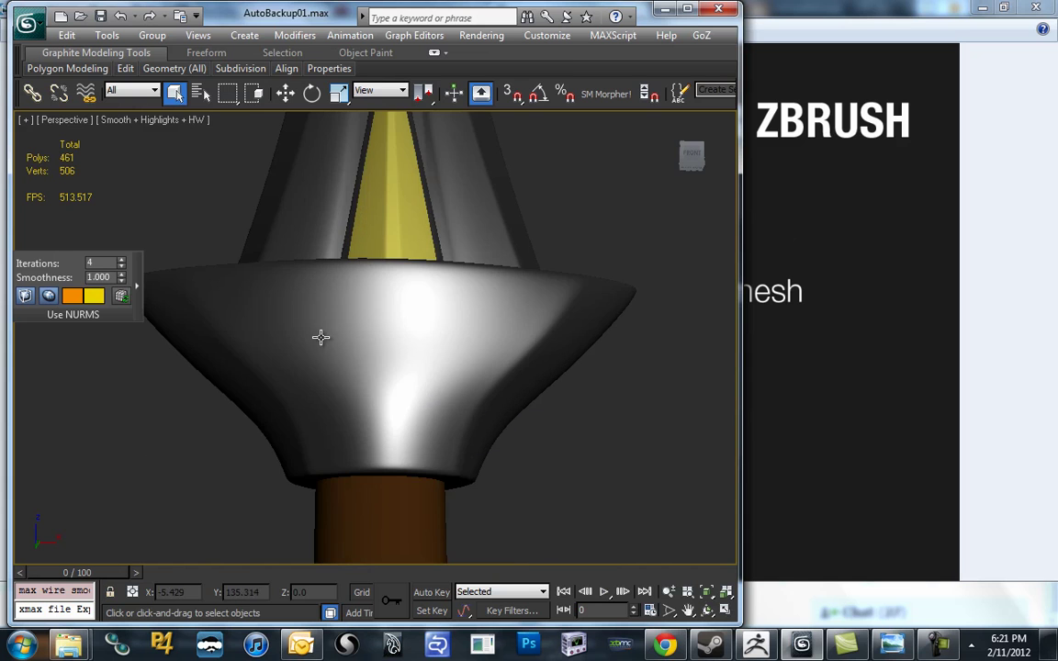
alt+middle_drag(334, 390, 378, 371)
scroll(379, 367, down, 1)
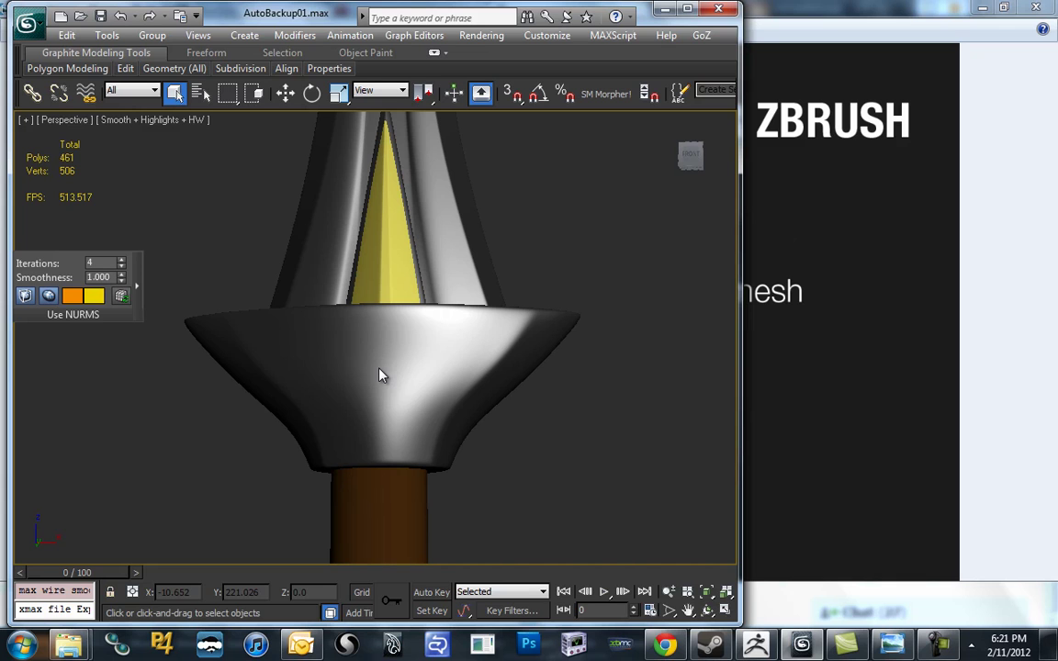
middle_drag(331, 284, 349, 401)
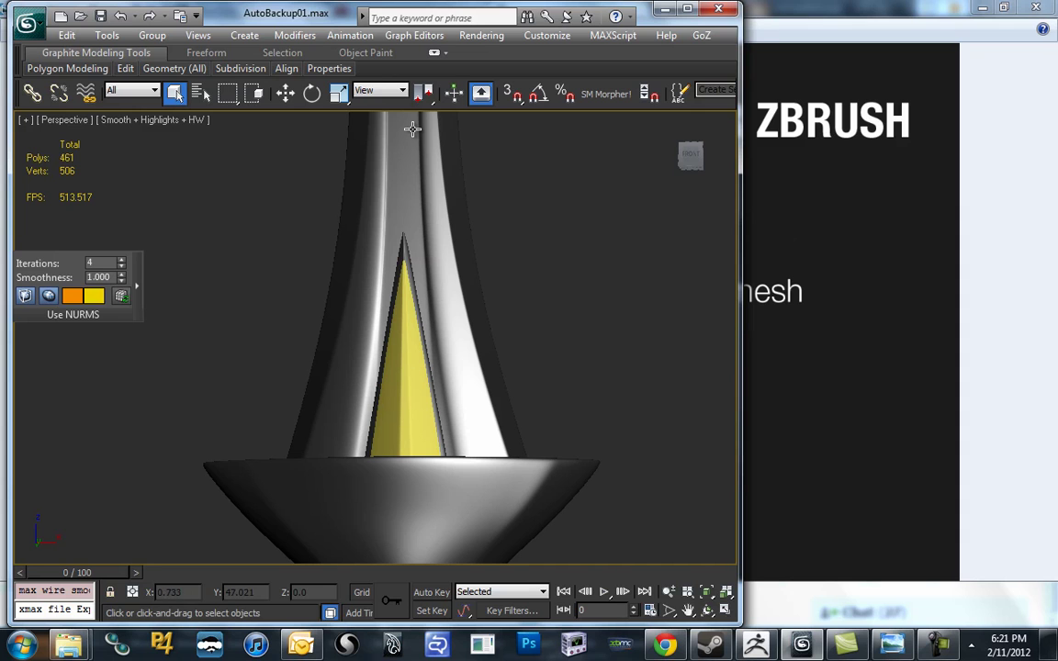
middle_drag(413, 129, 418, 230)
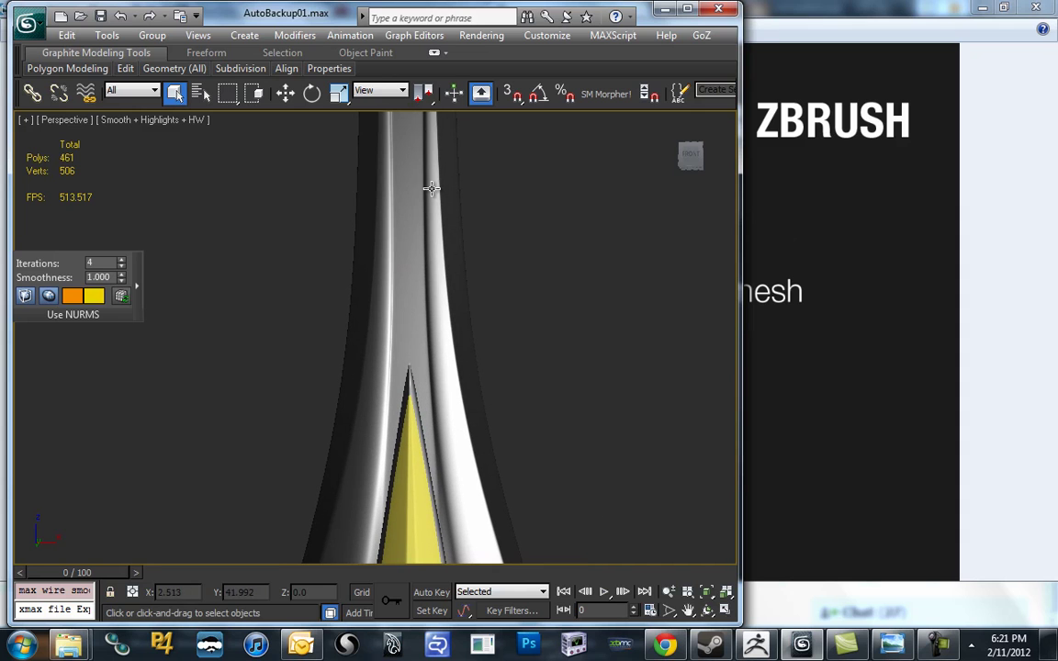
middle_drag(439, 409, 421, 326)
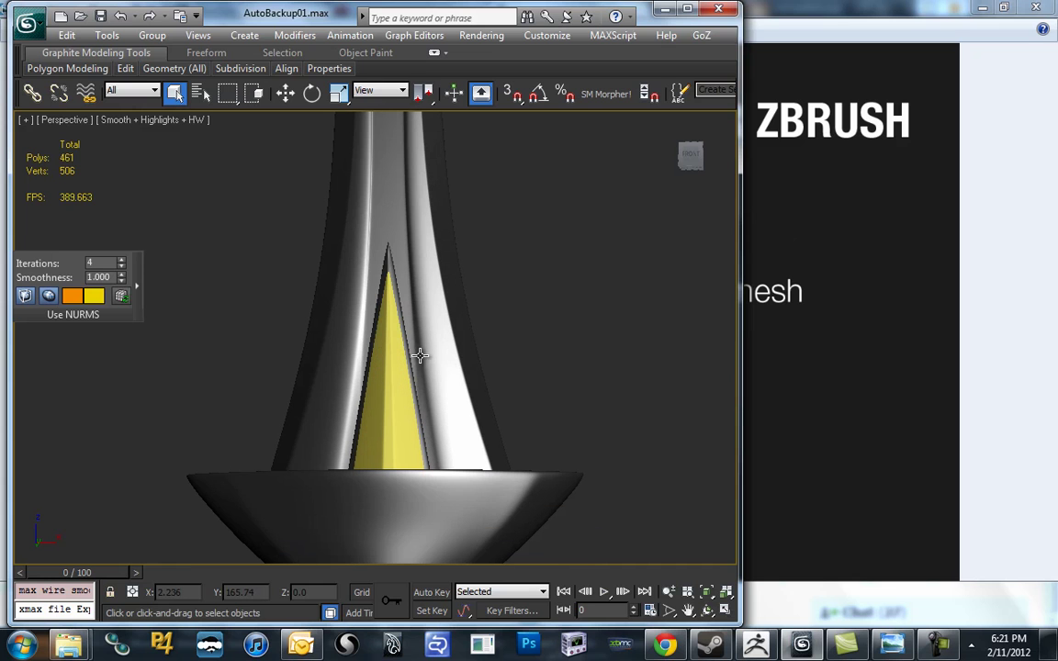
middle_drag(437, 425, 413, 211)
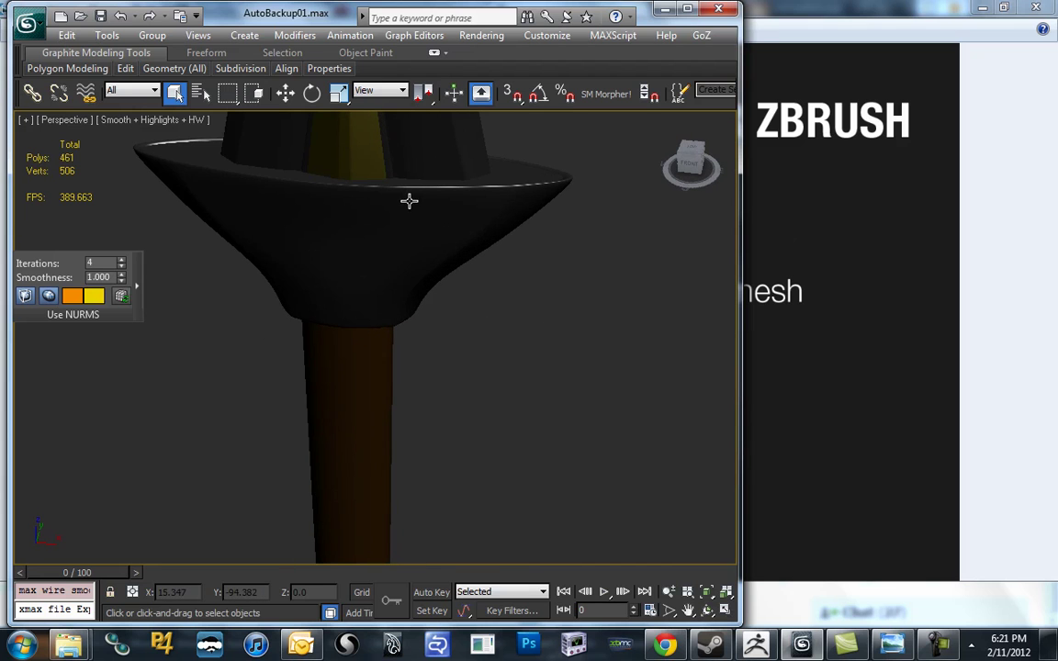
Inspect the smoothed grip and pommel in close-up, briefly toggling edged faces.
alt+middle_drag(416, 251, 383, 279)
scroll(383, 279, down, 5)
middle_drag(373, 389, 369, 59)
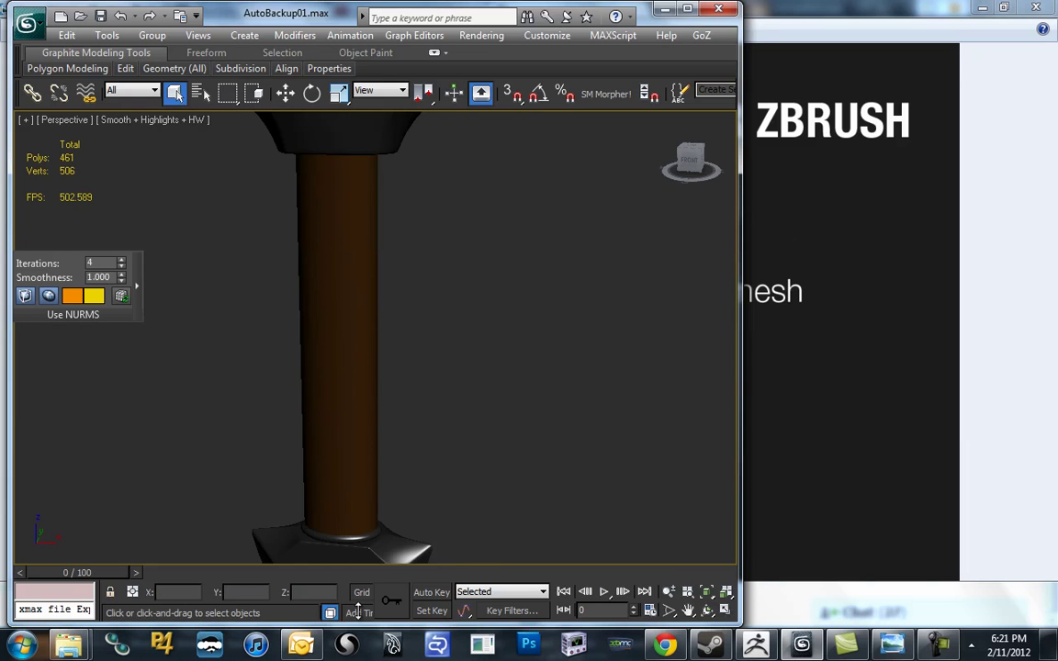
right_click(347, 644)
middle_drag(356, 389, 355, 206)
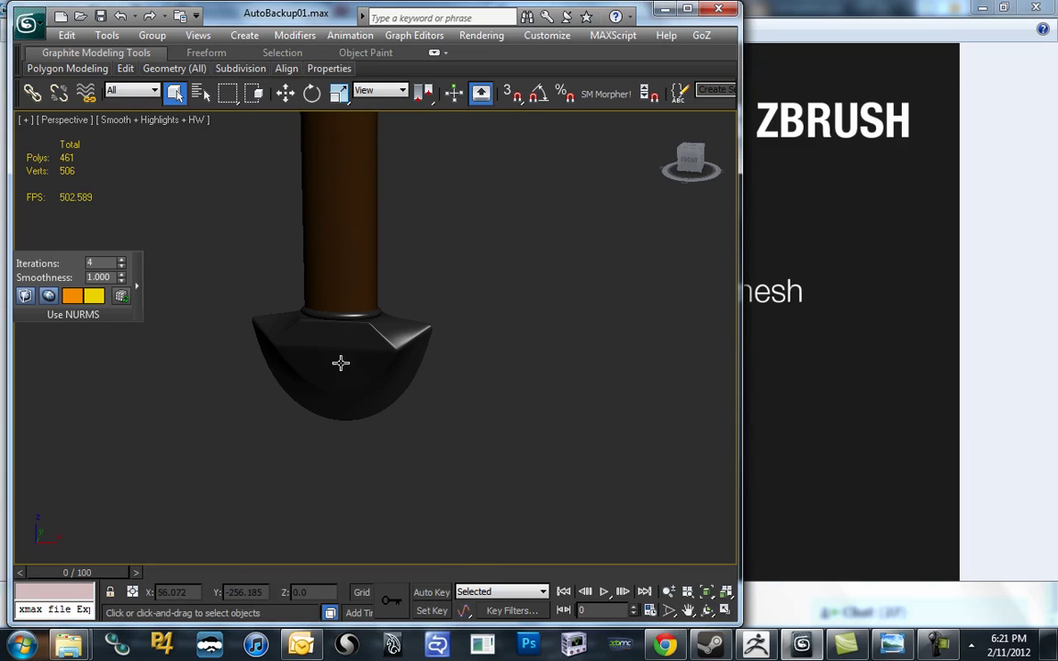
scroll(342, 356, up, 3)
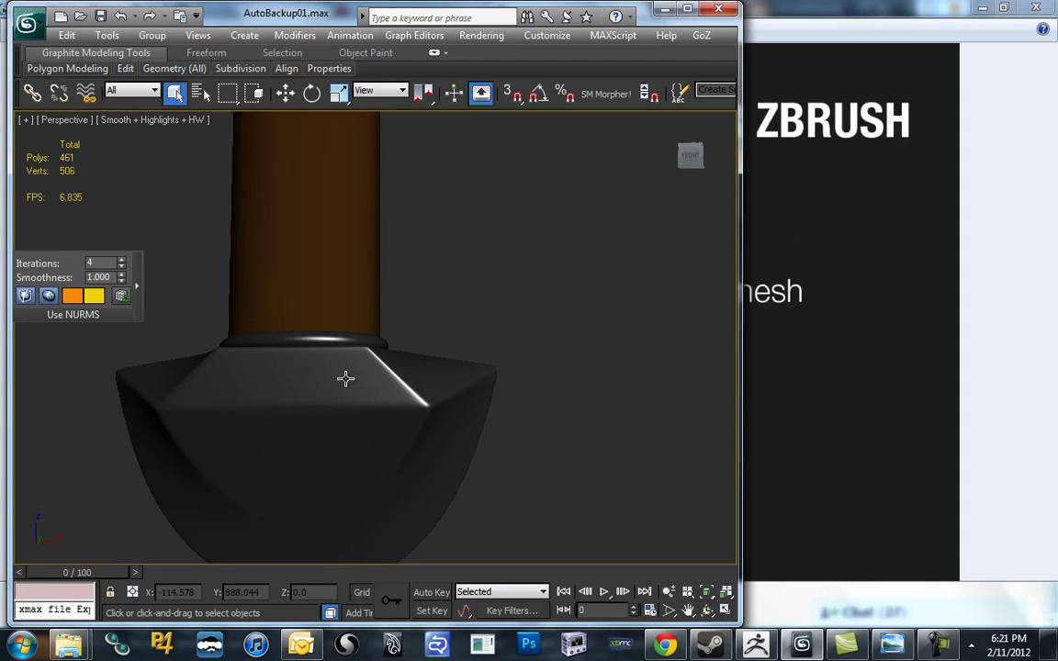
key(F4)
key(F4)
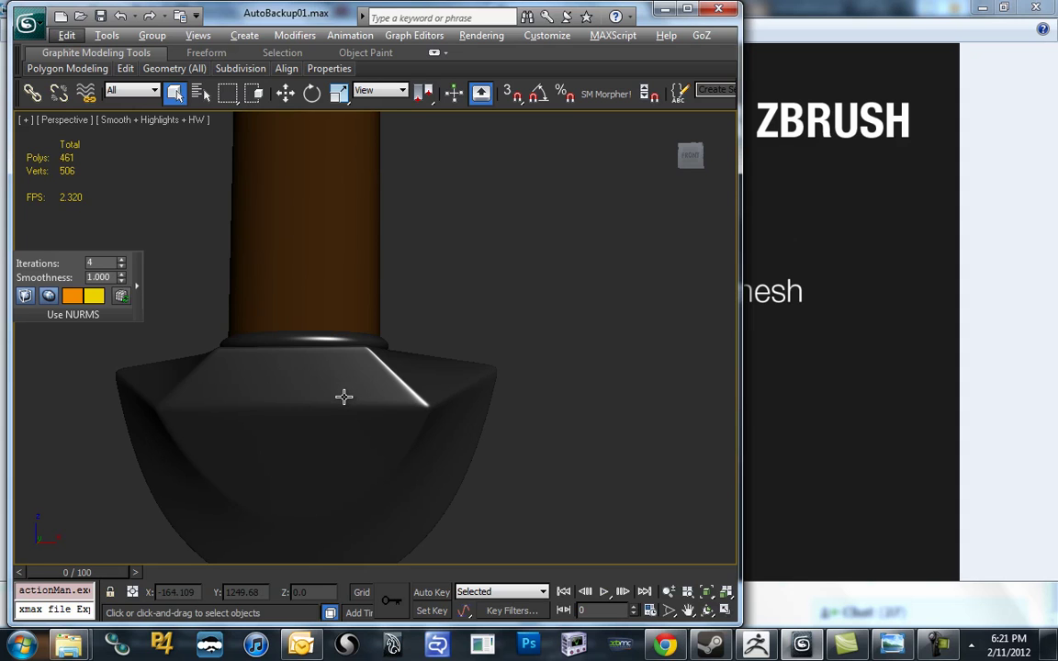
Select the pommel as an element and move it down, away from the grip.
click(343, 397)
key(5)
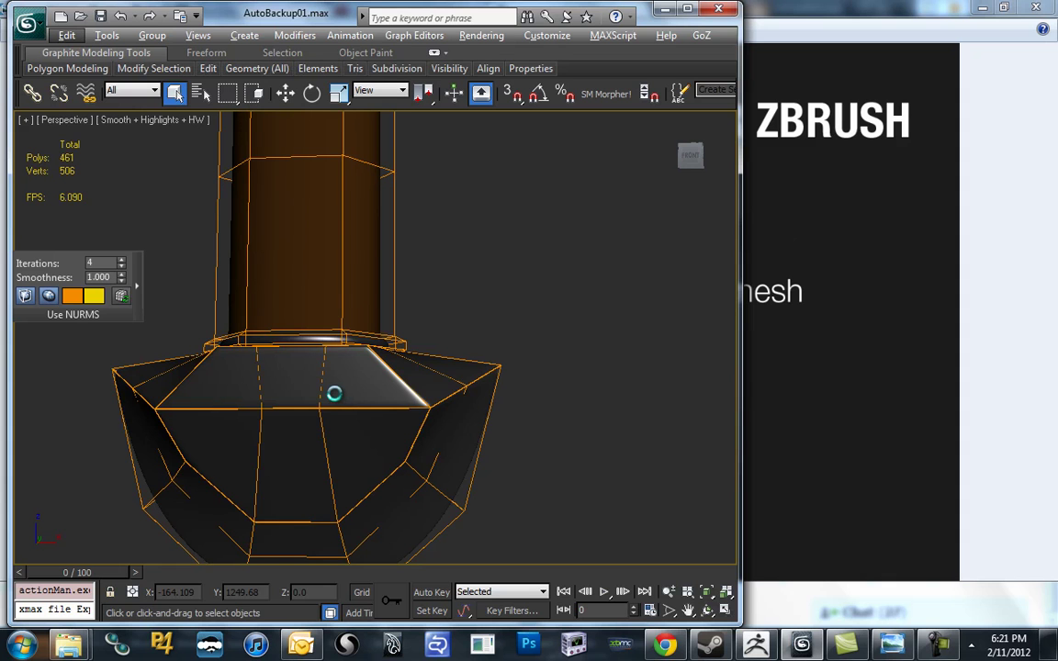
click(334, 384)
key(w)
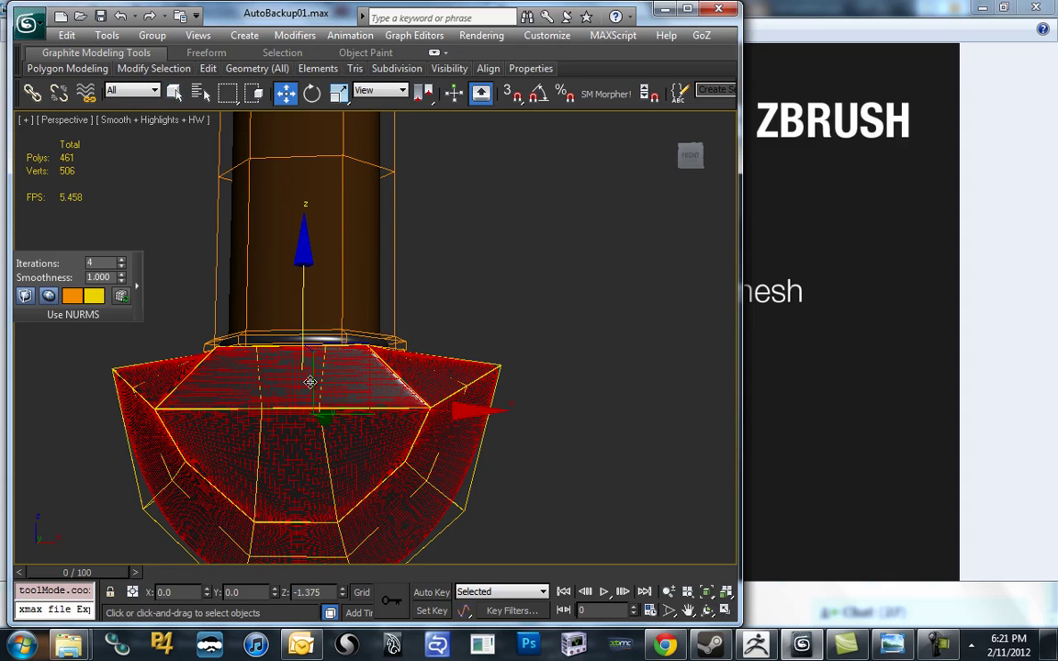
drag(311, 480, 244, 371)
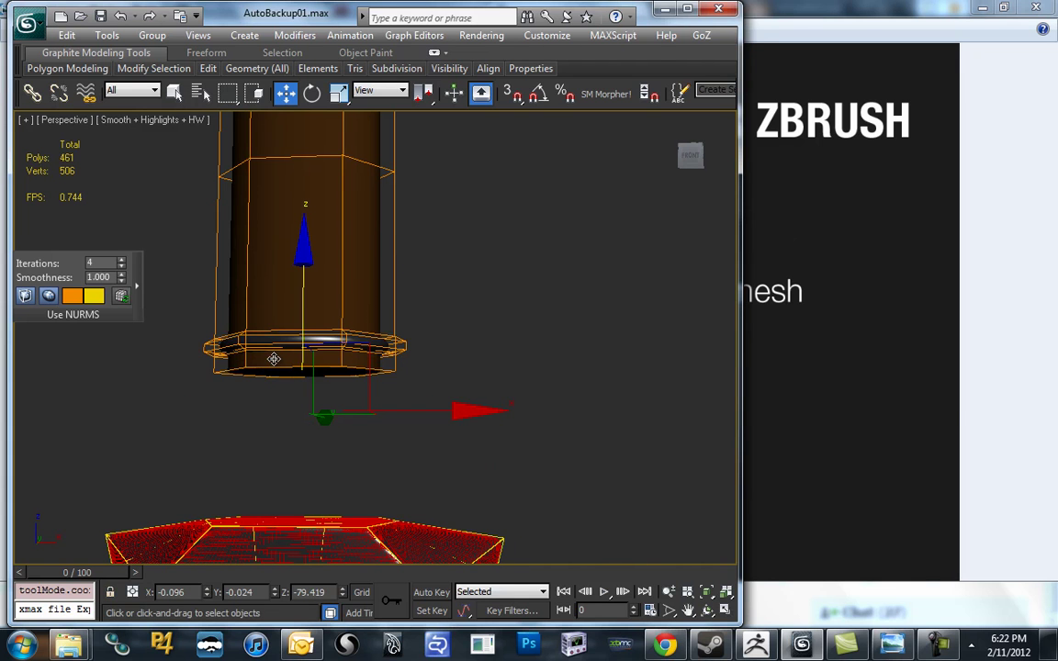
Switch to ZBrush, frame the whole sword and try subdividing its mesh several times.
key(alt+Tab)
click(734, 272)
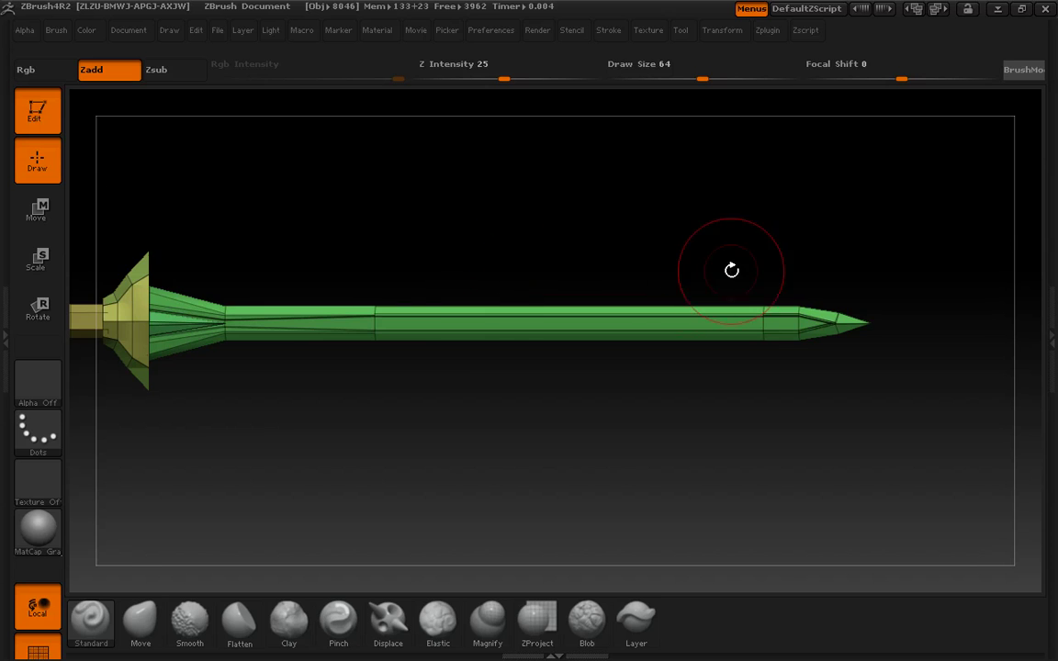
alt+drag(330, 218, 434, 243)
key(ctrl+d)
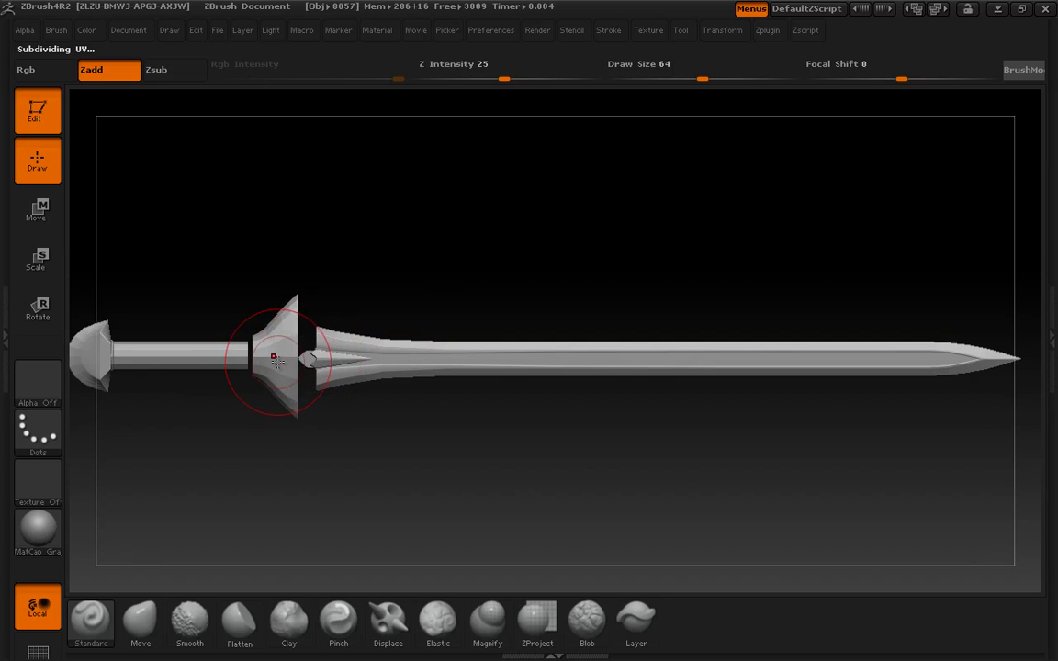
key(ctrl+z)
key(ctrl+d)
key(ctrl+d)
key(ctrl+d)
Undo the sword's subdivisions and bring the whole mesh back into view.
key(ctrl+z)
key(ctrl+z)
key(ctrl+z)
key(ctrl+z)
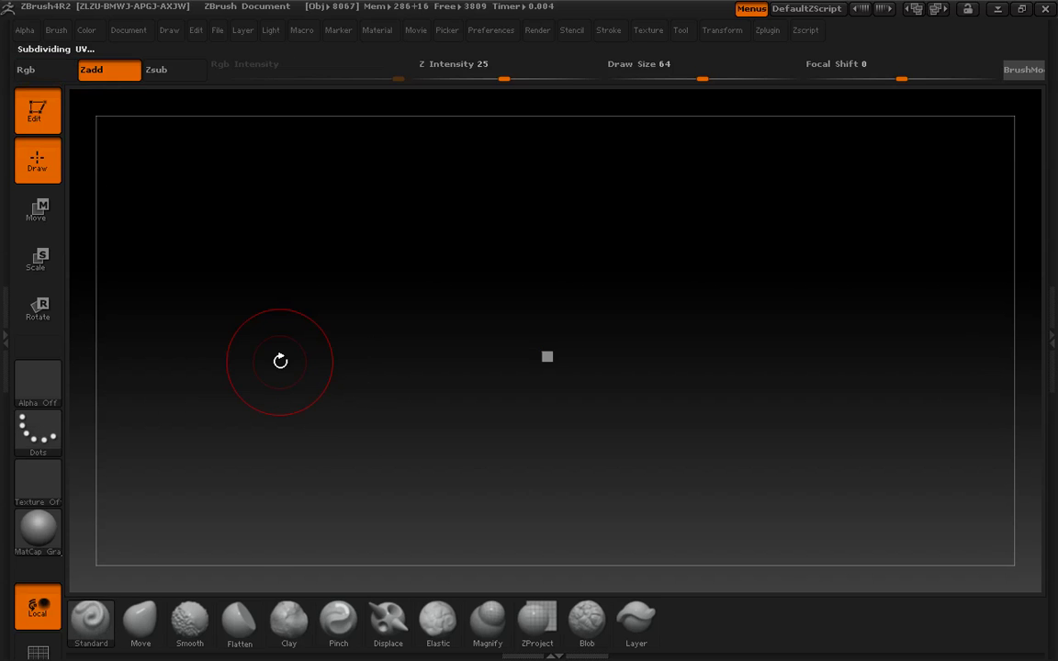
ctrl+shift+click(289, 372)
Switch back to 3ds Max and undo the pommel move, leaving Expert Mode off.
key(alt+Tab)
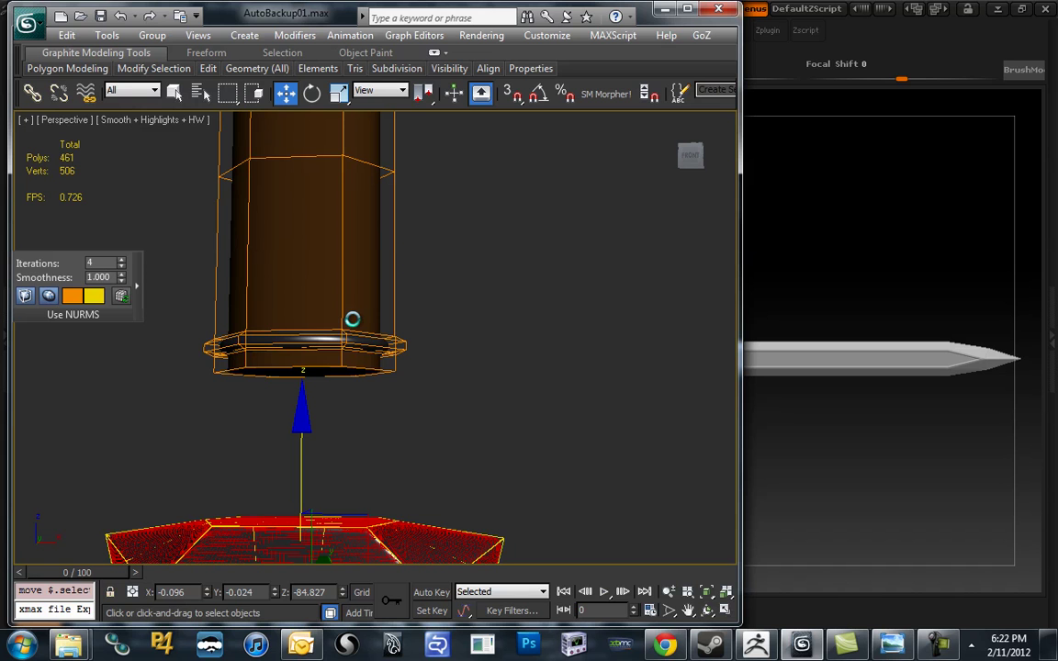
key(ctrl+x)
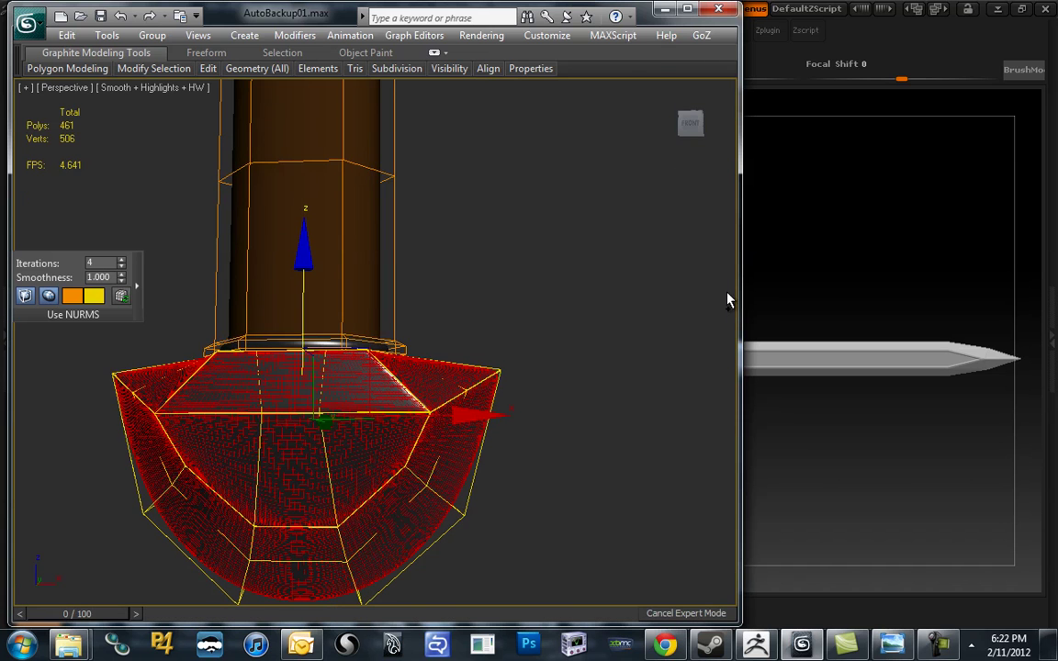
key(ctrl+x)
right_click(590, 59)
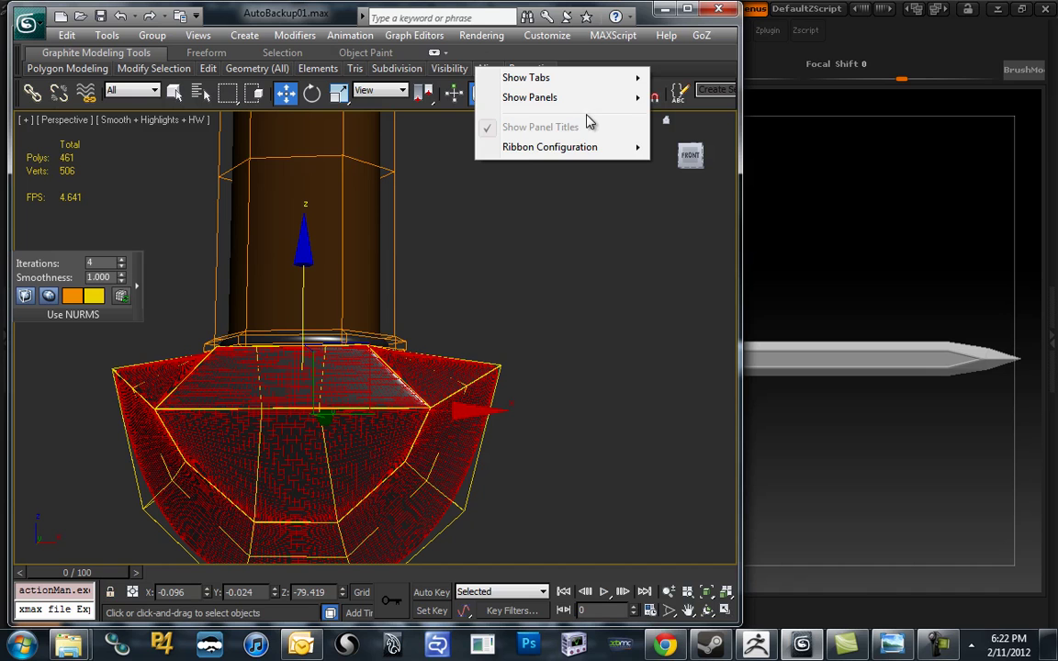
mouse_move(496, 99)
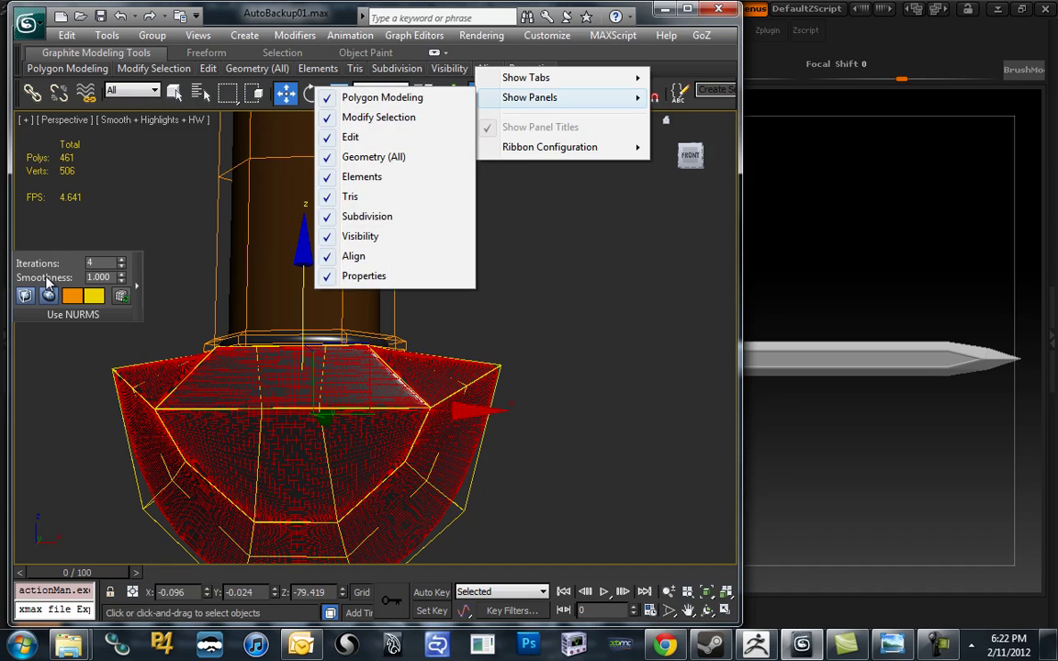
click(52, 276)
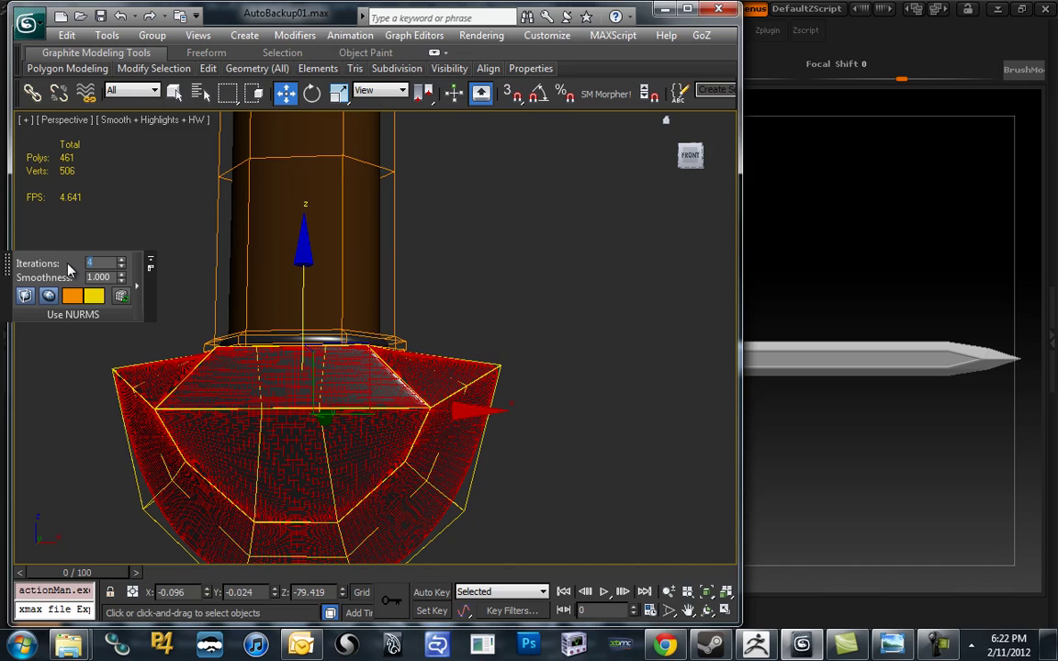
Leave element editing, select the whole NURMS-smoothed sword and send it to ZBrush with GoZBrush.
click(390, 295)
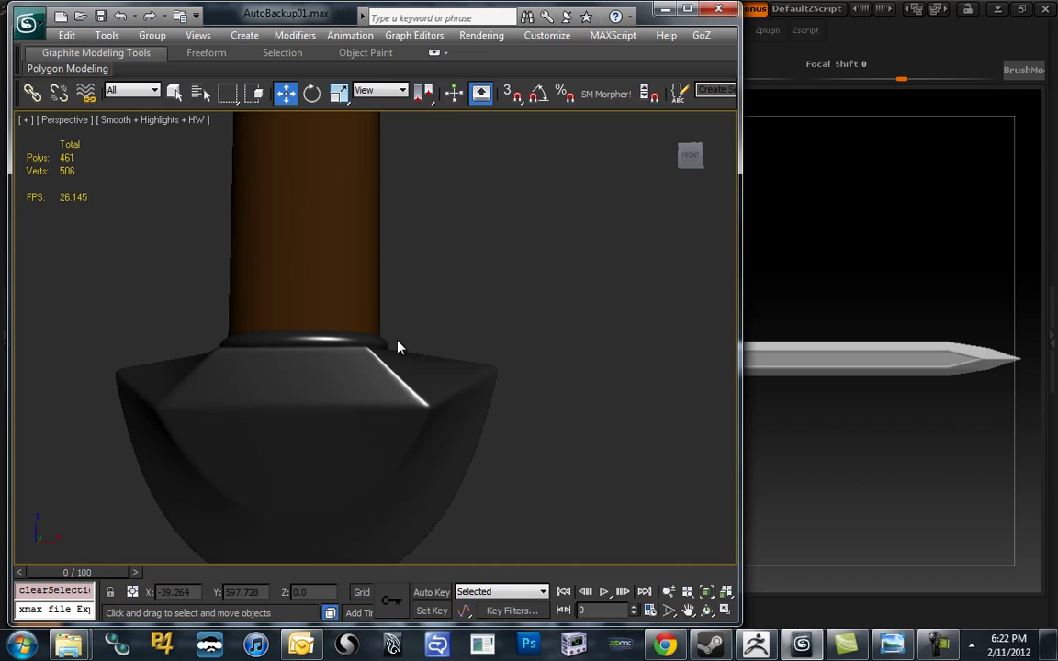
middle_drag(408, 208, 420, 281)
scroll(419, 281, down, 3)
click(357, 434)
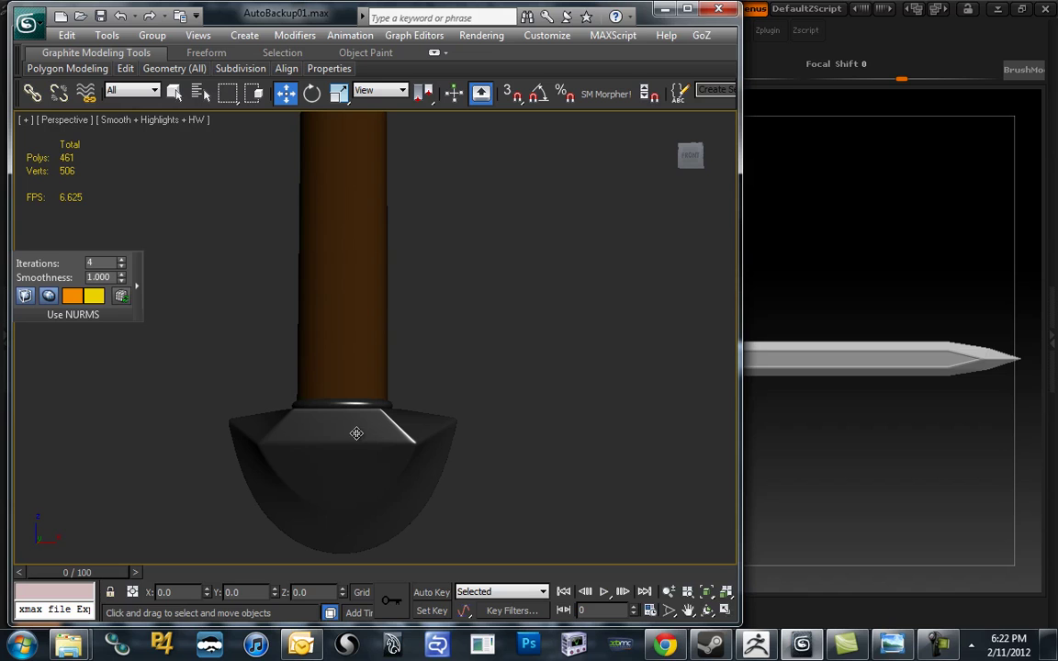
click(697, 35)
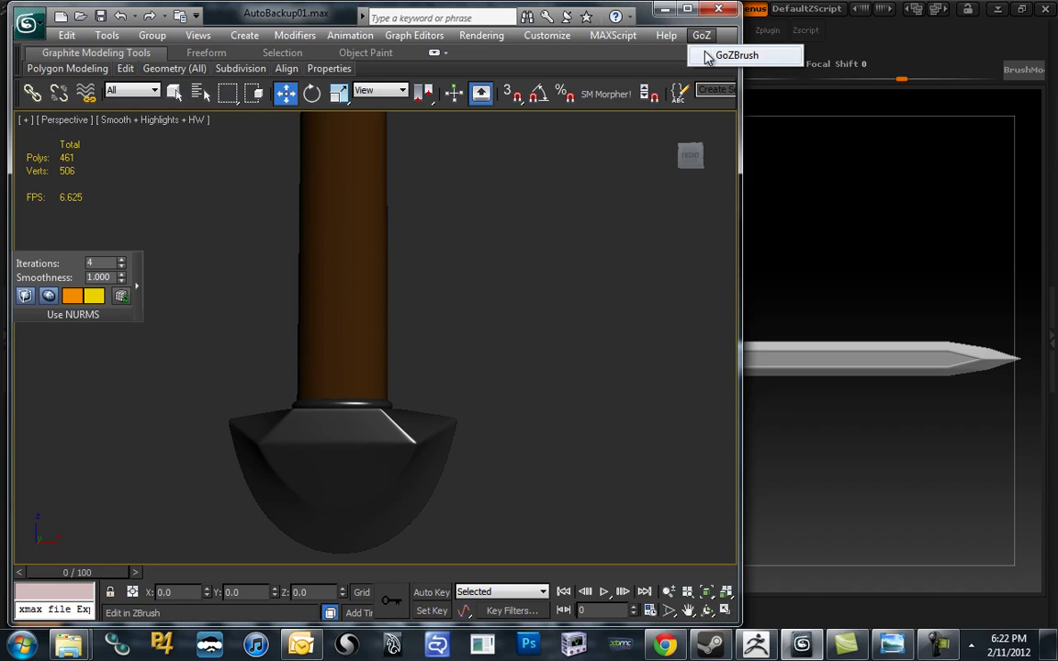
click(708, 57)
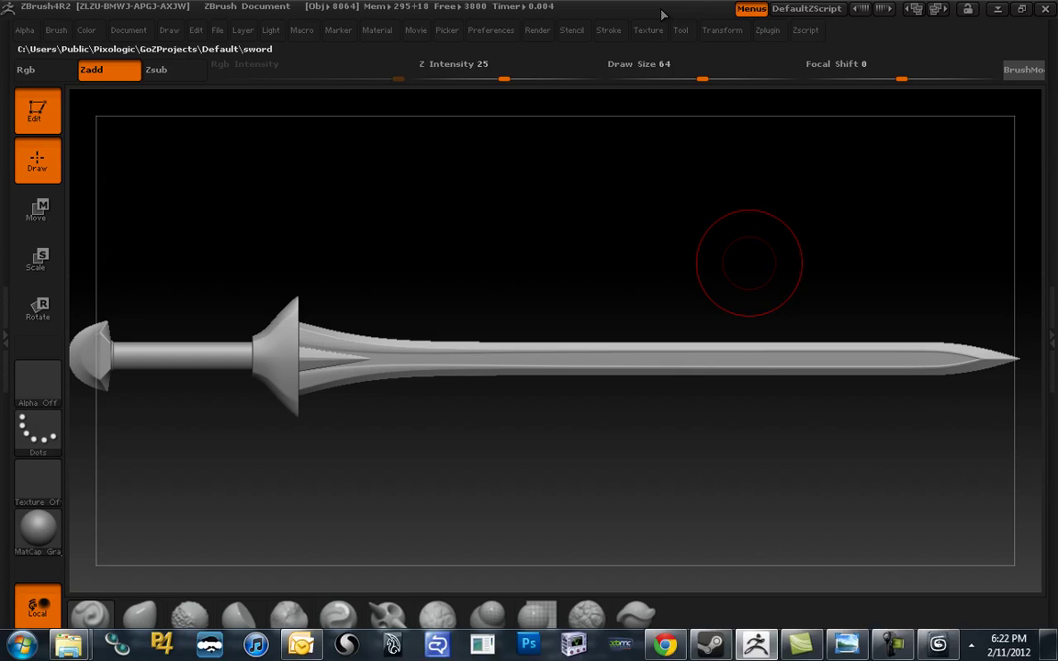
click(745, 260)
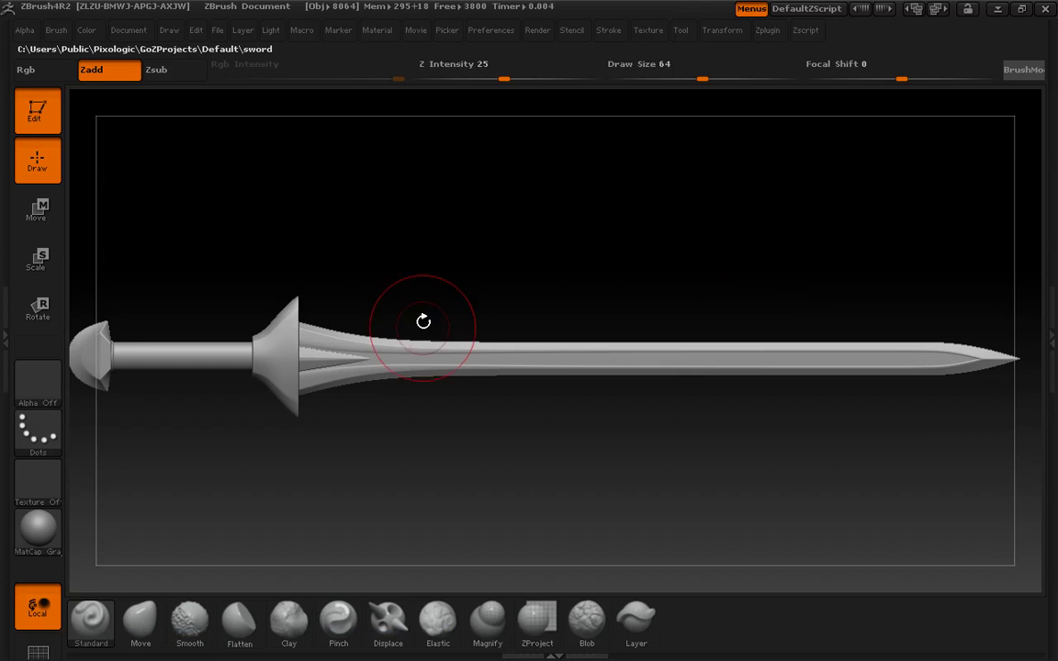
Examine the transferred sword's guard and lower blade up close, toggling the polyframe display.
mouse_move(432, 295)
mouse_down()
mouse_move(409, 280)
mouse_move(429, 304)
mouse_move(431, 266)
mouse_move(546, 261)
mouse_up()
key(shift)
key(shift+f)
key(shift+f)
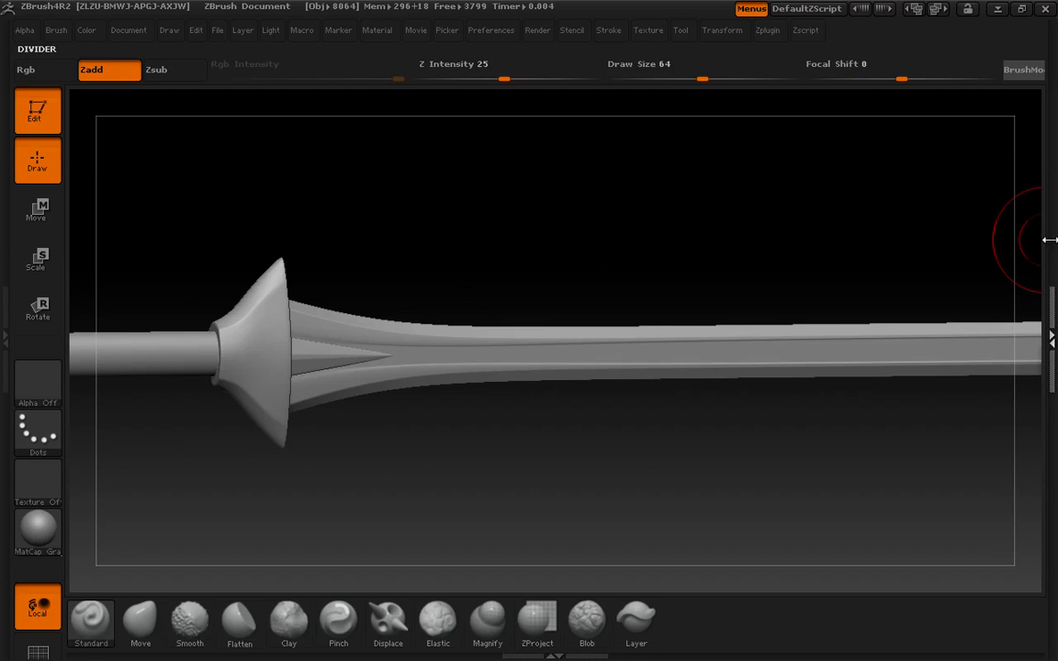
Reveal the Tool palette and inspect the blade's polygon layout with the polyframe on, then turn the polyframe off.
double_click(1049, 240)
drag(837, 405, 836, 311)
key(shift+f)
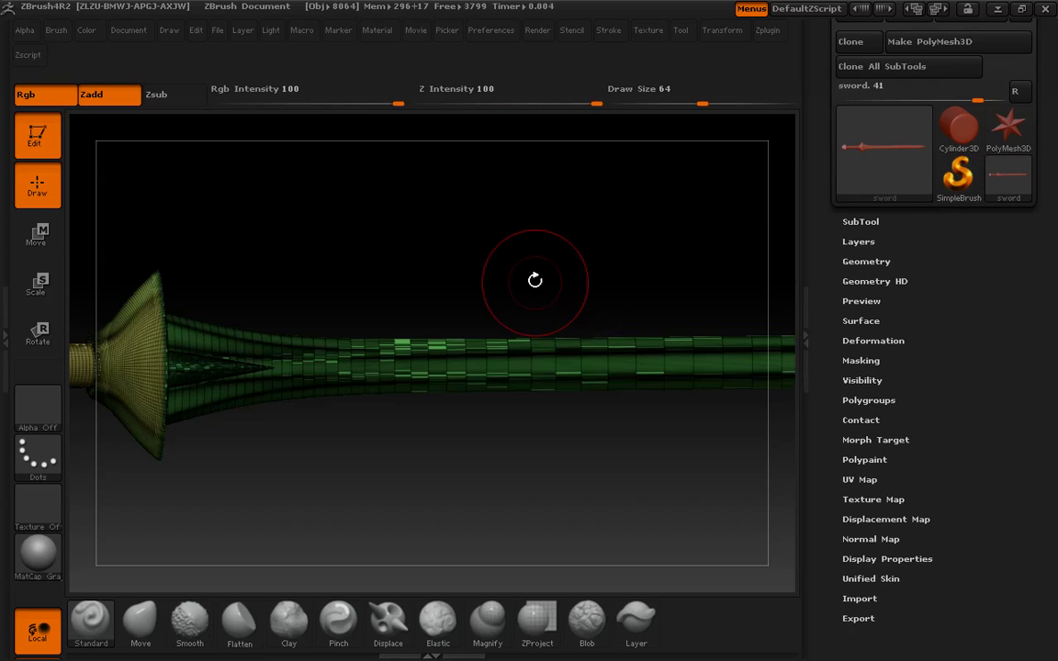
drag(531, 275, 521, 483)
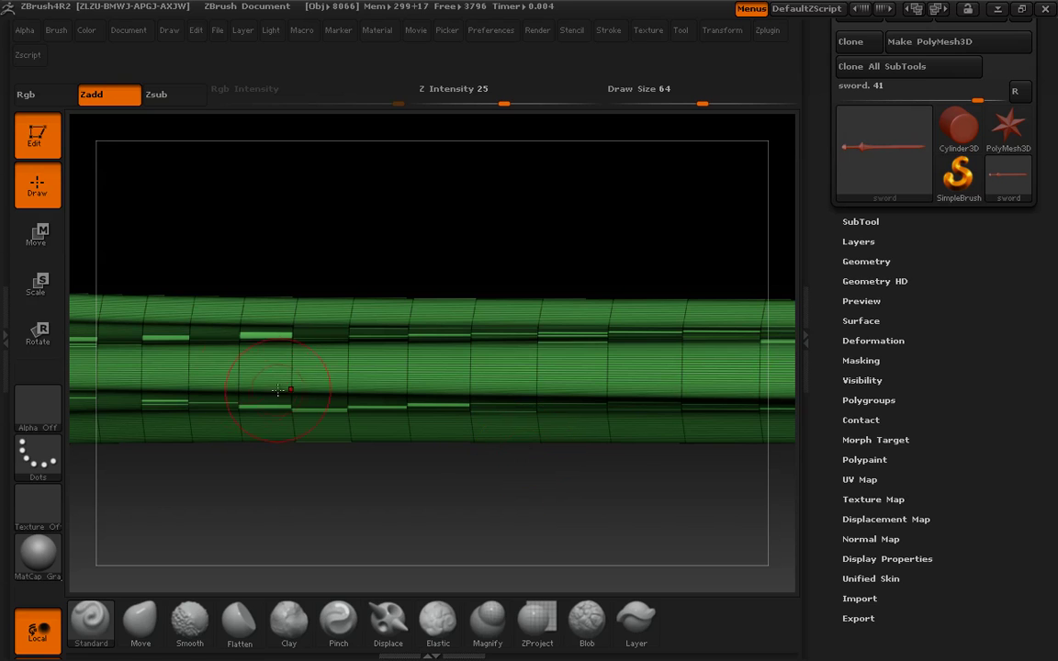
key(shift+f)
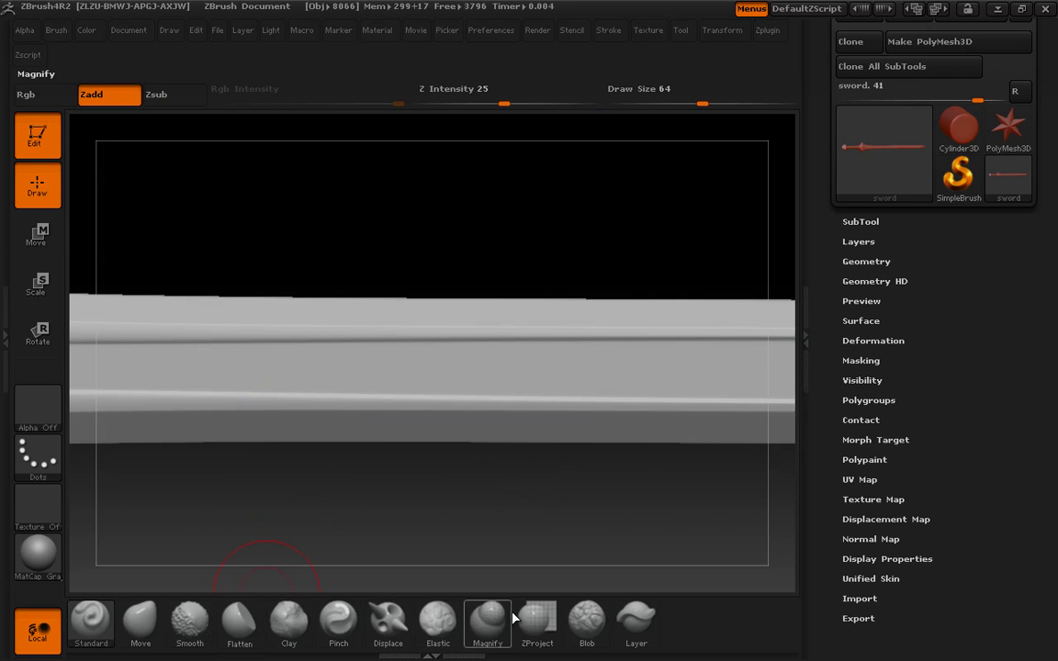
Switch to the Dam_Standard brush and reduce its draw size to 11.
click(537, 617)
key(b)
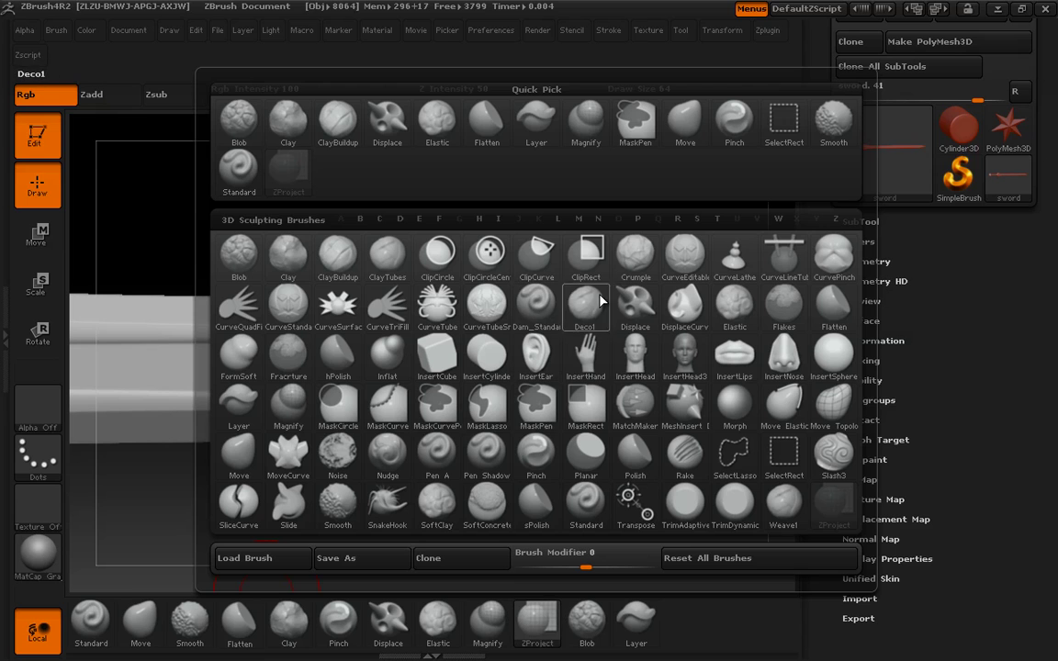
click(531, 308)
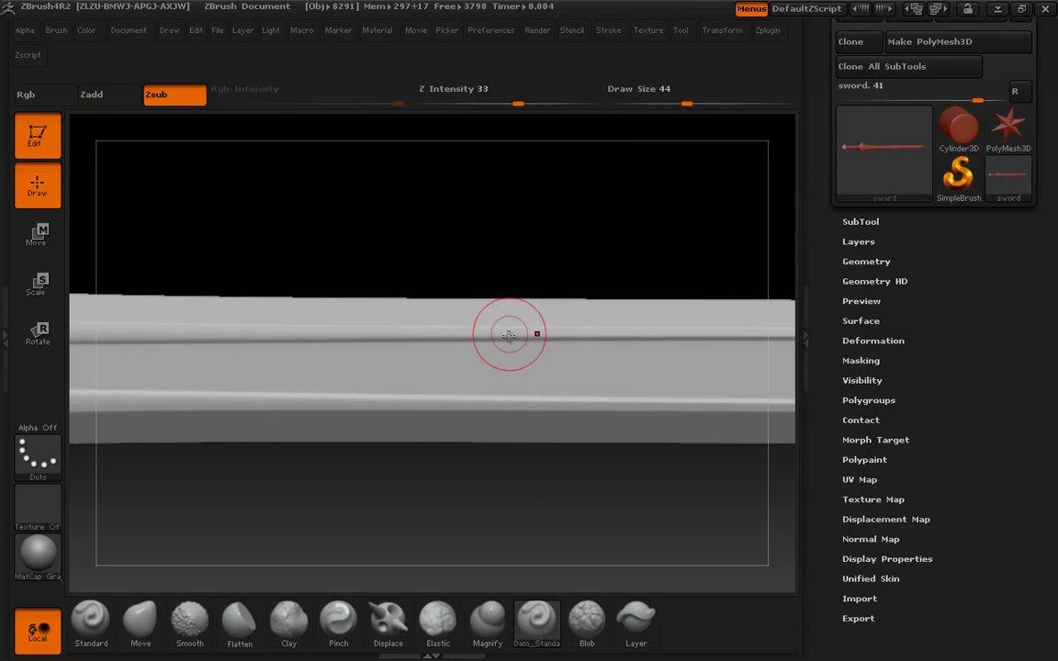
key(bracketleft)
key(bracketleft)
key(bracketleft)
Carve several test strokes across the blade with the Dam_Standard brush.
drag(527, 337, 406, 322)
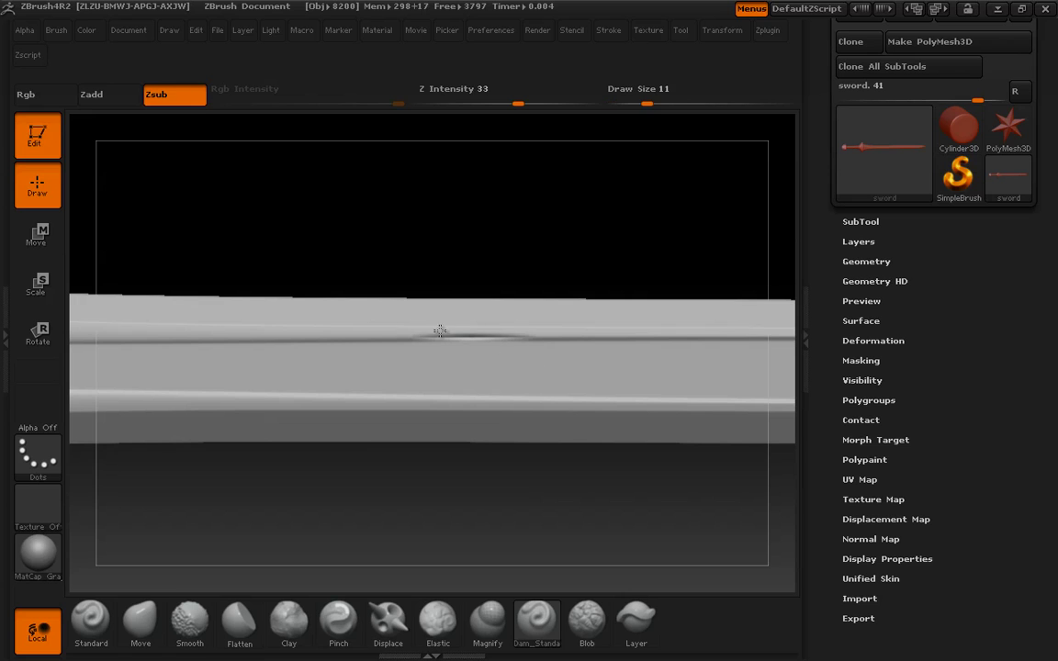
drag(322, 311, 333, 408)
mouse_move(271, 432)
mouse_down()
mouse_move(183, 348)
mouse_move(195, 426)
mouse_move(266, 376)
mouse_move(454, 326)
mouse_move(677, 320)
mouse_up()
drag(542, 361, 676, 361)
Open the SubTool section and check the sword subtool's polygon count.
click(860, 222)
scroll(858, 202, down, 5)
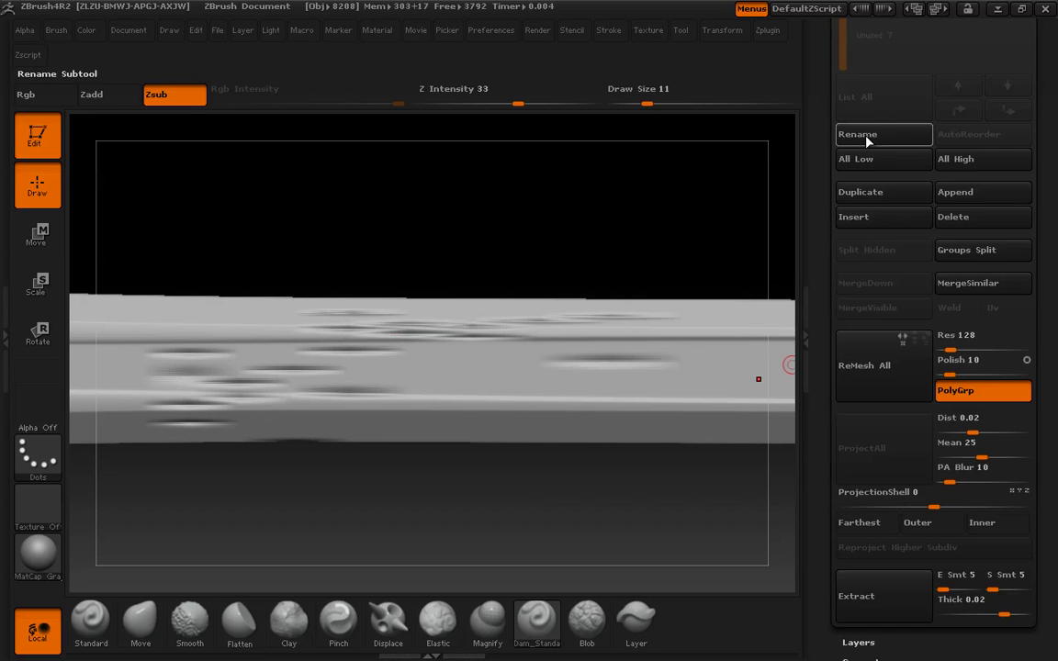
scroll(855, 165, up, 5)
mouse_move(873, 83)
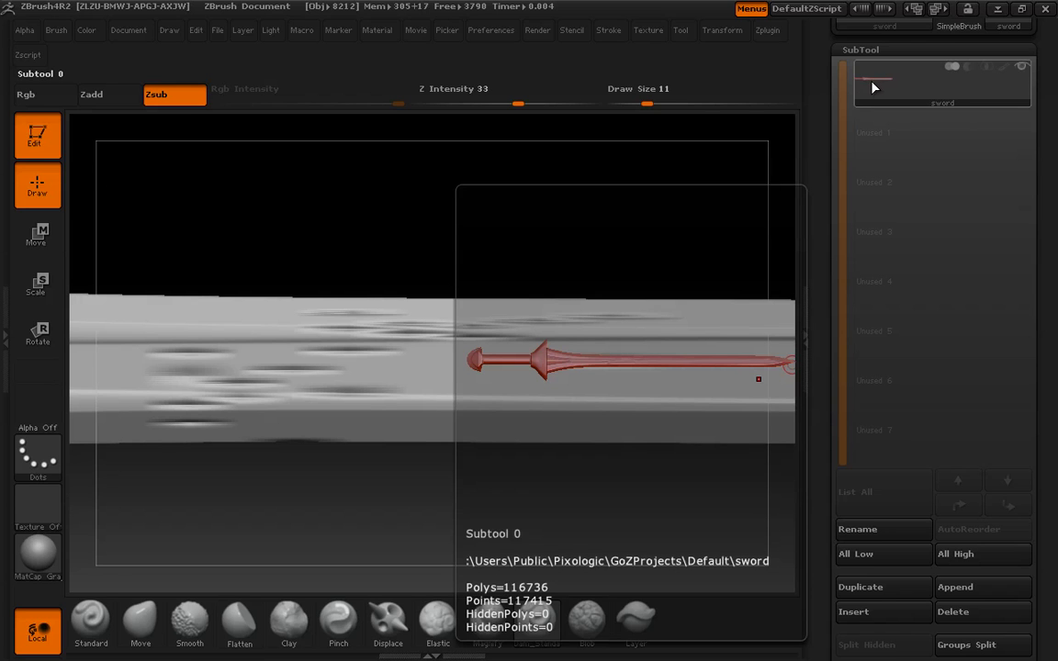
Subdivide the sword mesh and carve finer test strokes into the blade with Dam_Standard.
key(ctrl)
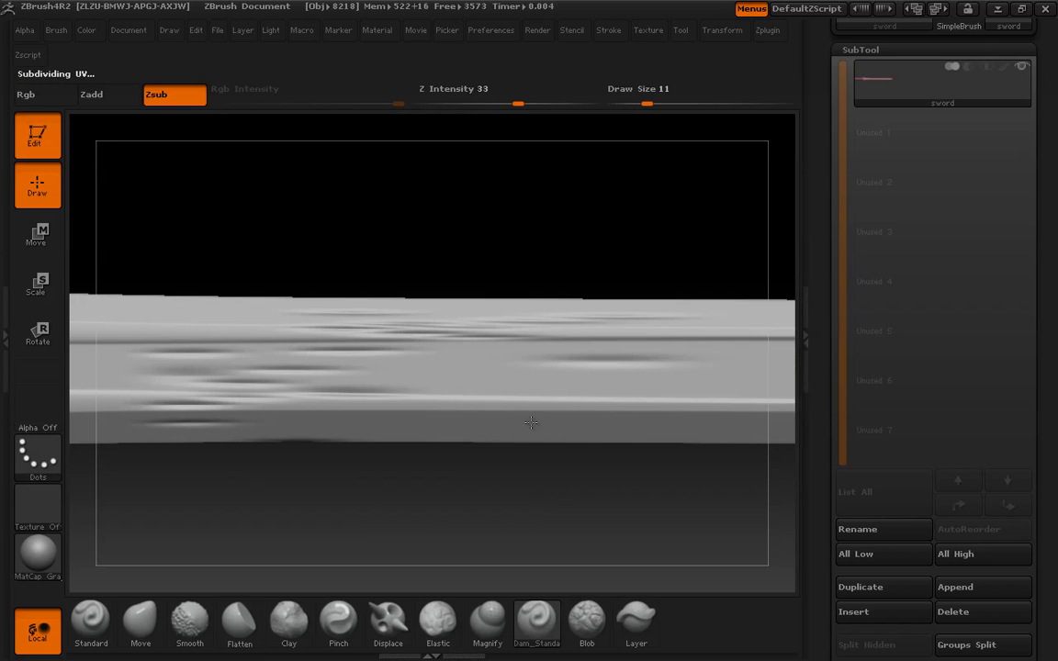
drag(470, 373, 358, 337)
mouse_move(254, 321)
mouse_down()
mouse_move(399, 384)
mouse_move(404, 323)
mouse_move(303, 341)
mouse_move(549, 367)
mouse_move(617, 390)
mouse_up()
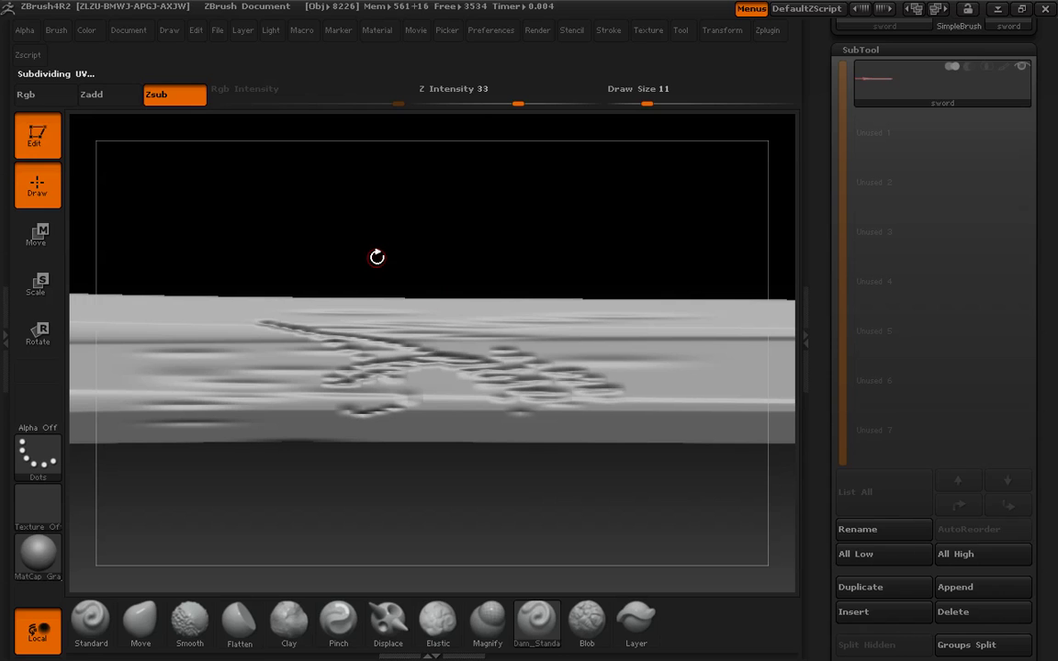
Undo the test subdivision and all the strokes carved into the blade.
mouse_move(376, 257)
mouse_down()
mouse_move(382, 180)
mouse_move(384, 196)
mouse_move(357, 230)
mouse_up()
key(ctrl+z)
key(ctrl+z)
key(ctrl+z)
key(ctrl+z)
key(ctrl+z)
key(ctrl+z)
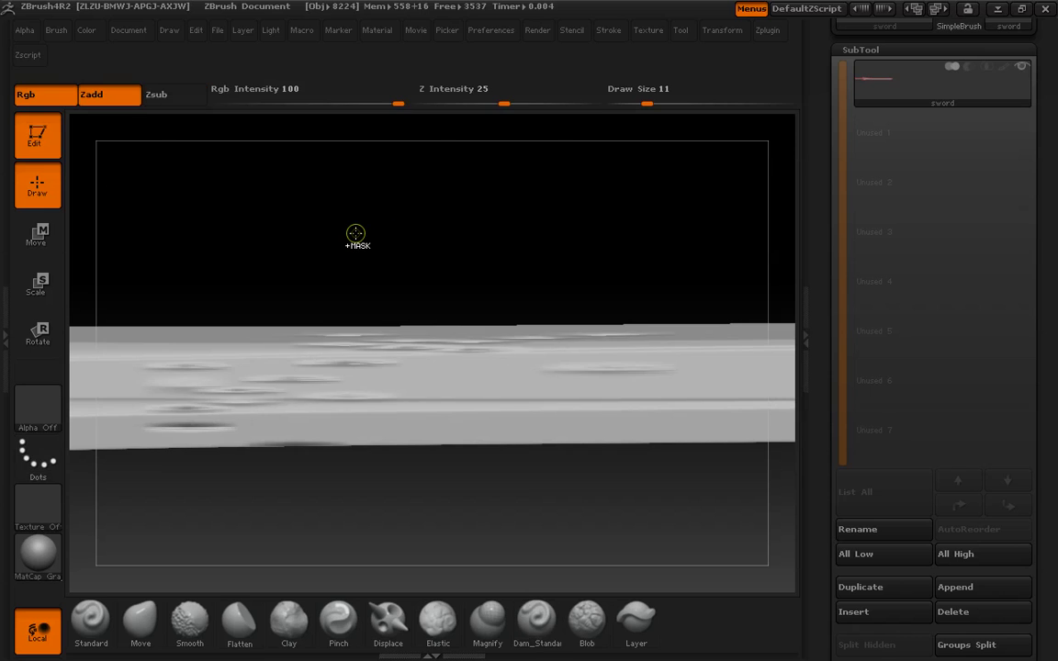
key(ctrl+z)
drag(357, 231, 361, 263)
Divide the clean sword mesh up to subdivision level 3.
key(ctrl+d)
key(ctrl+d)
key(ctrl+d)
drag(230, 258, 381, 287)
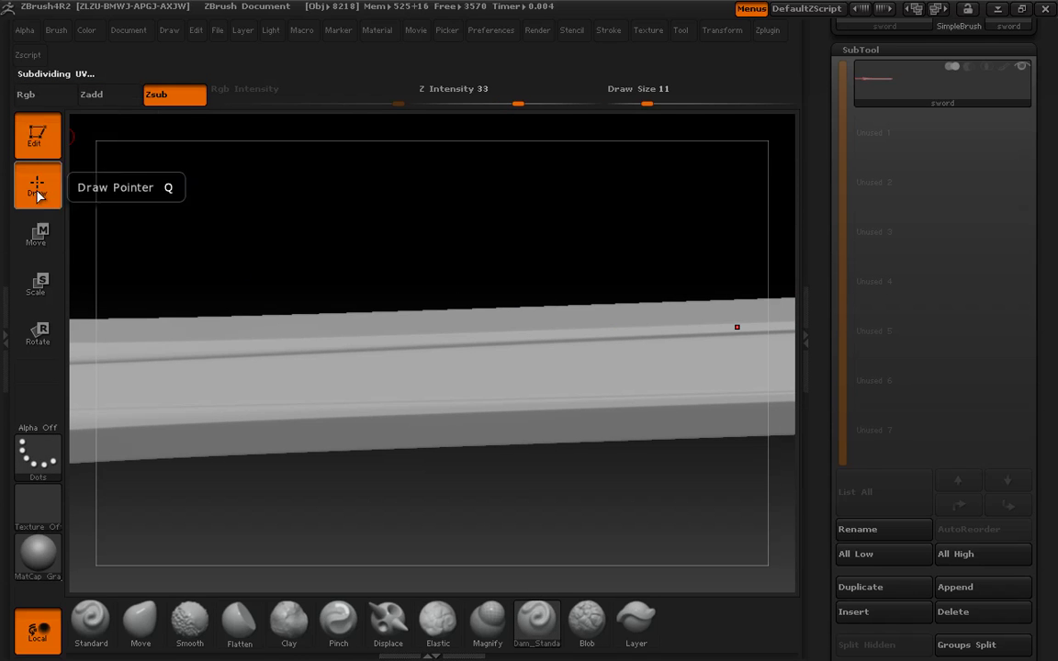
Apply the Chrome BlueTint material to the sword and view its guard and blade.
click(59, 560)
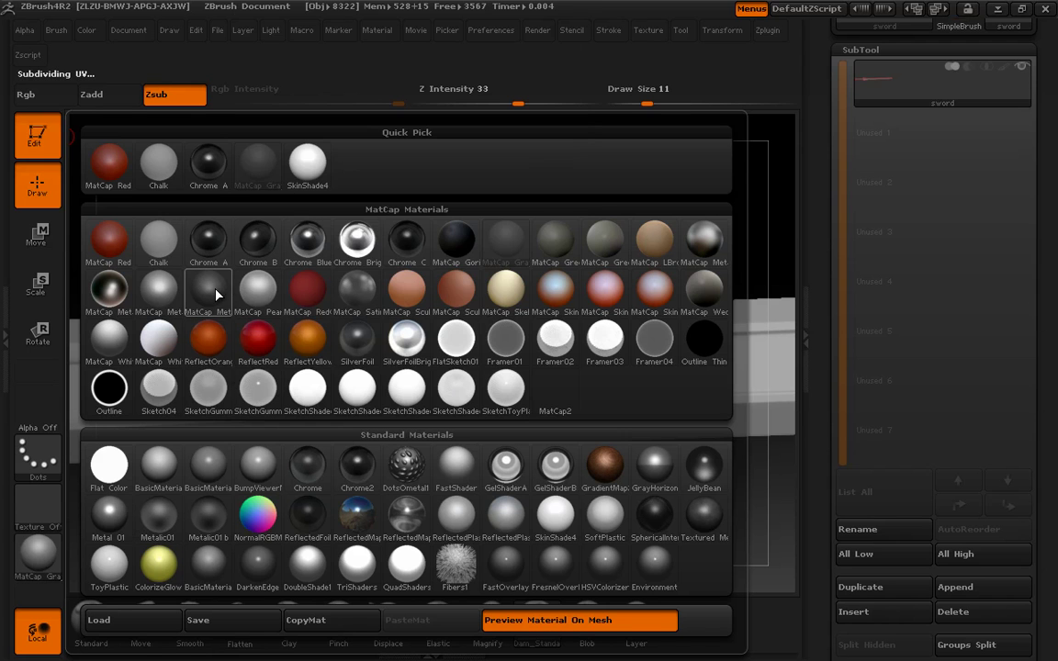
mouse_move(168, 292)
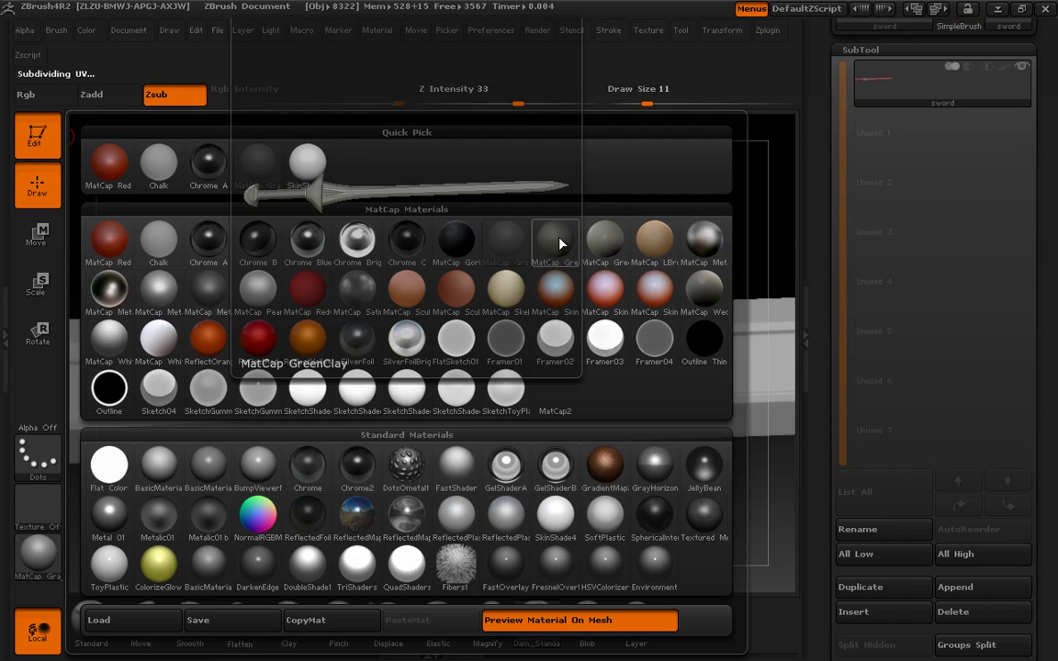
click(300, 241)
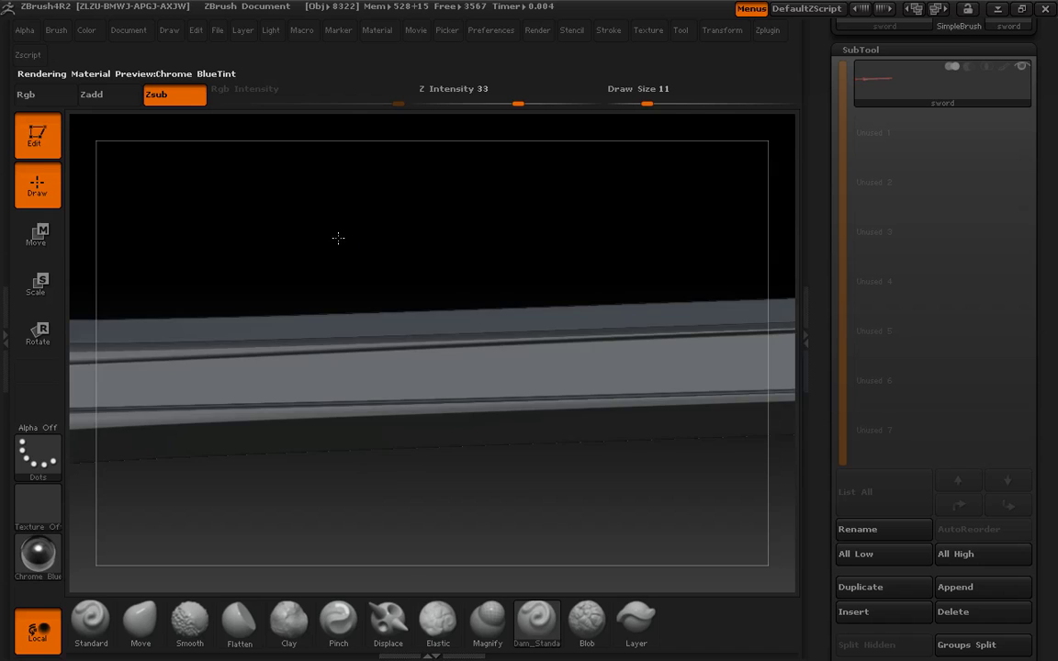
mouse_move(297, 211)
mouse_down()
mouse_move(415, 198)
mouse_move(367, 300)
mouse_move(354, 267)
mouse_move(398, 270)
mouse_move(396, 245)
mouse_move(393, 274)
mouse_move(397, 251)
mouse_move(400, 265)
mouse_move(366, 281)
mouse_move(371, 265)
mouse_move(366, 291)
mouse_move(375, 263)
mouse_move(389, 322)
mouse_move(524, 264)
mouse_move(487, 277)
mouse_move(503, 289)
mouse_move(499, 328)
mouse_move(496, 277)
mouse_move(257, 260)
mouse_move(322, 221)
mouse_up()
key(shift+f)
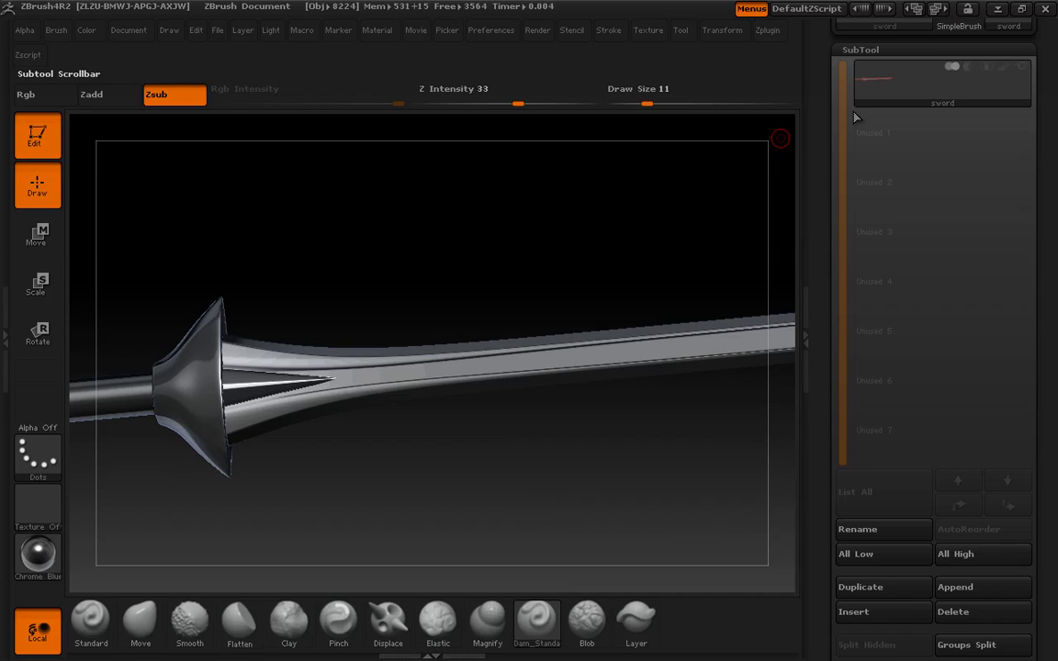
Duplicate the sword subtool and rename the active one as Dynamesh.
drag(827, 112, 824, 43)
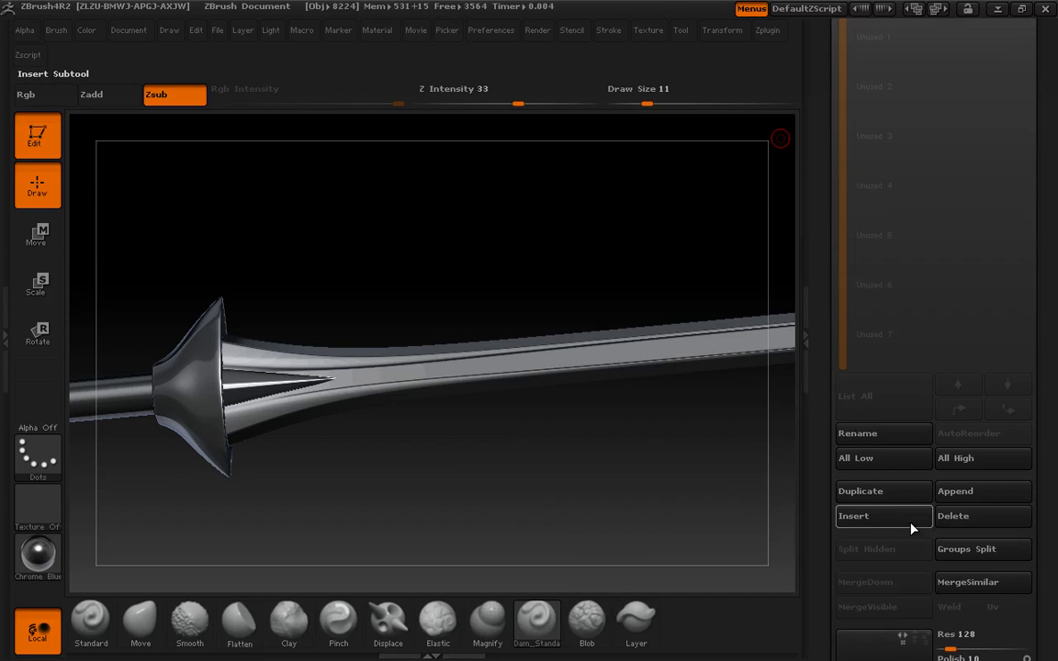
click(856, 498)
drag(829, 458, 816, 392)
drag(818, 221, 819, 151)
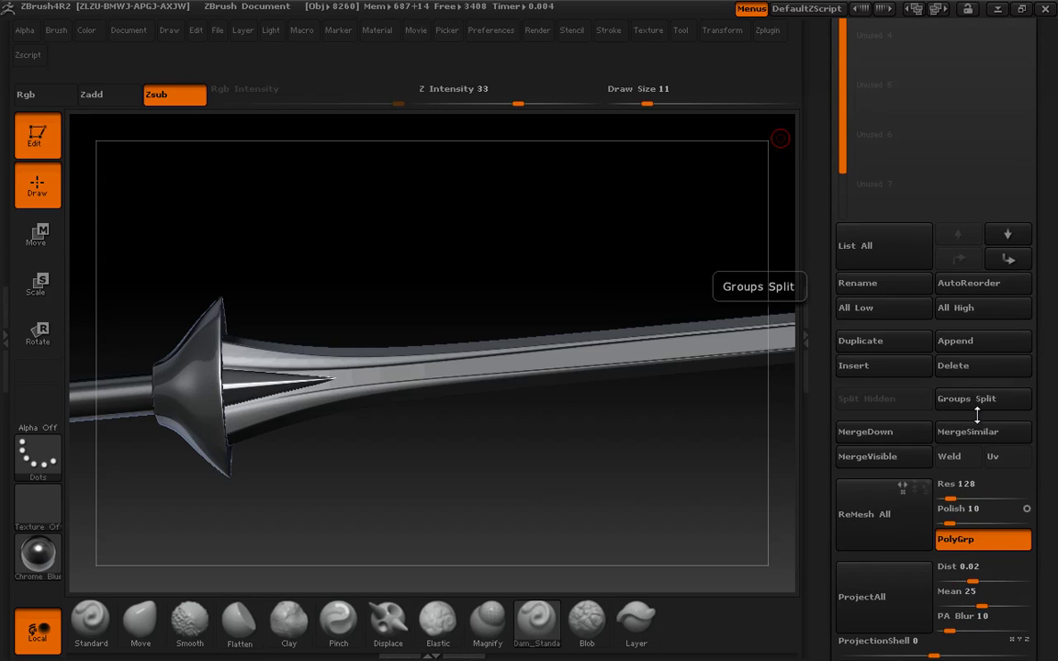
drag(826, 415, 824, 445)
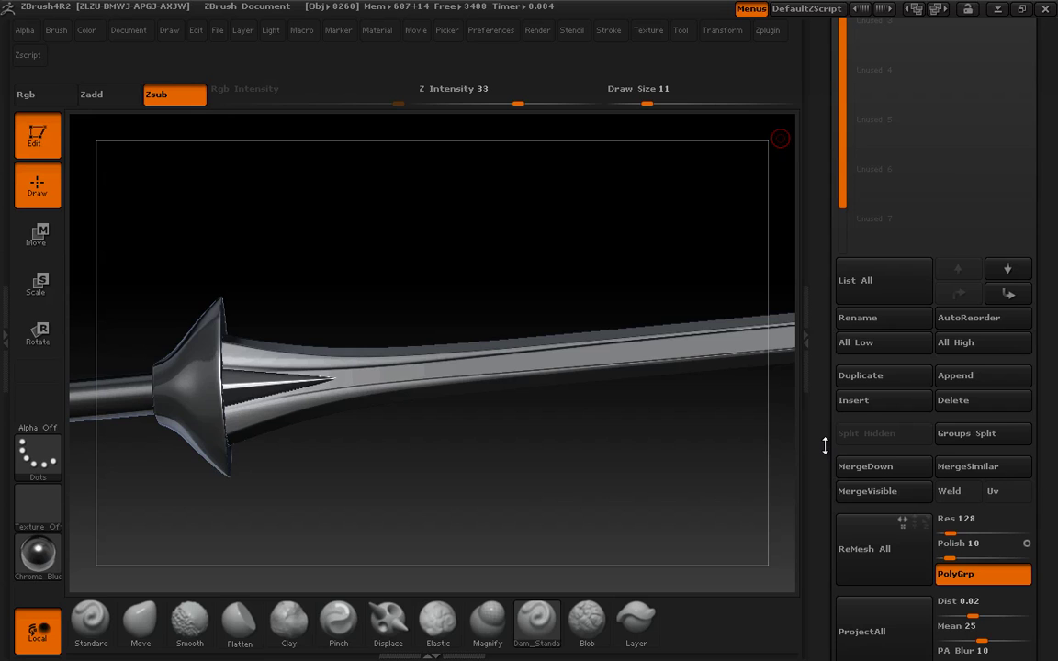
click(861, 316)
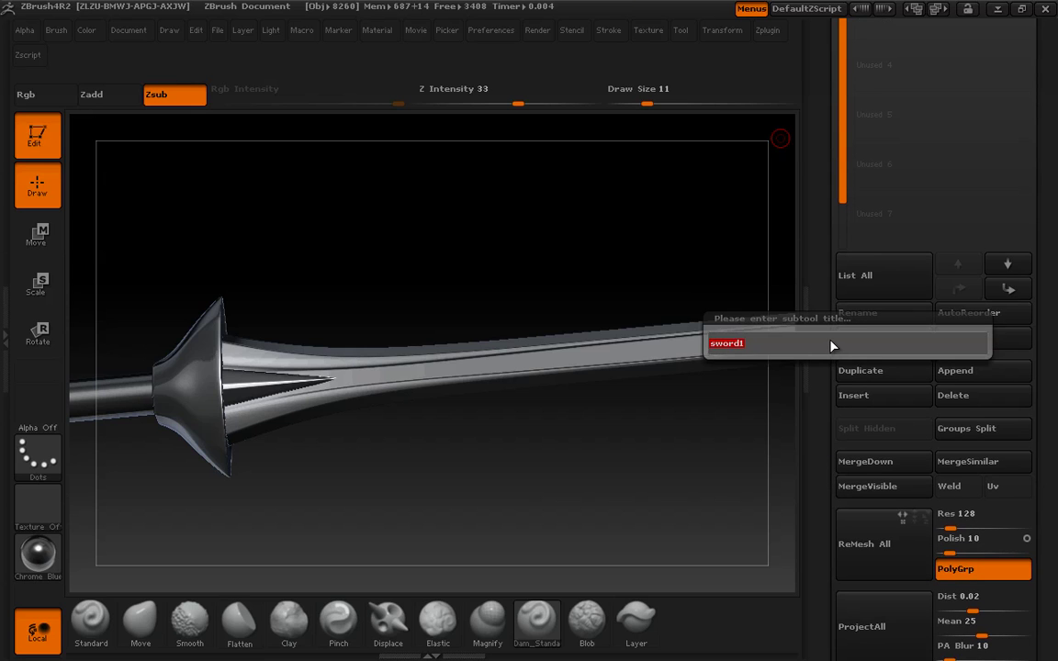
text(dynamesh)
key(Return)
Expand the Geometry settings and bring the DynaMesh options into view.
drag(817, 328, 805, 156)
drag(825, 285, 844, 212)
click(847, 136)
drag(827, 314, 812, 231)
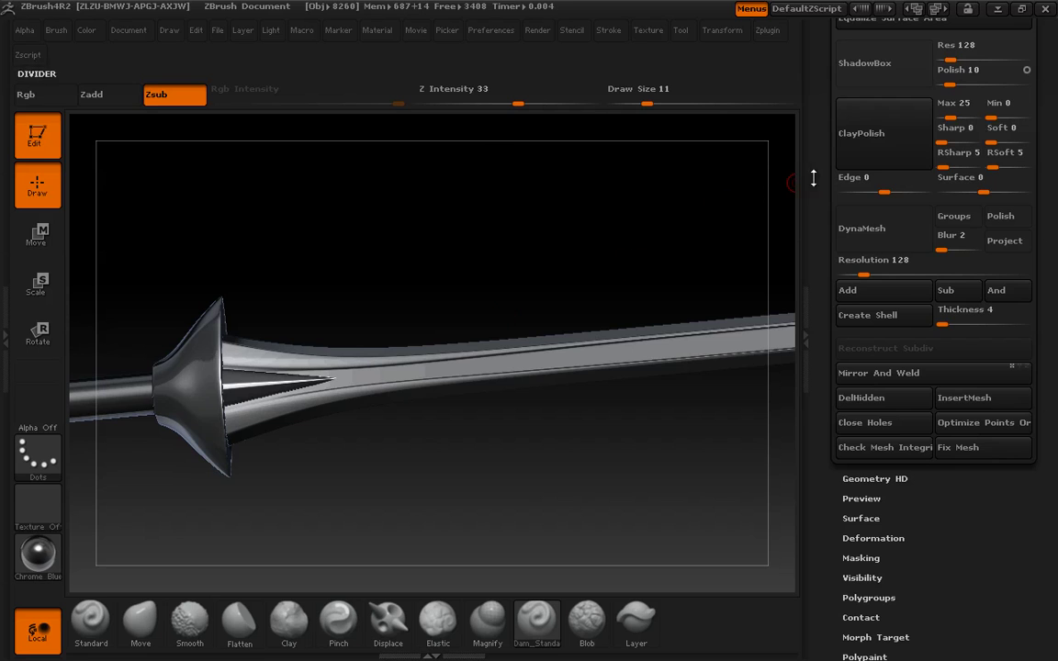
Check the polygon count of the Dynamesh subtool.
drag(820, 171, 820, 367)
drag(832, 197, 833, 336)
mouse_move(1026, 341)
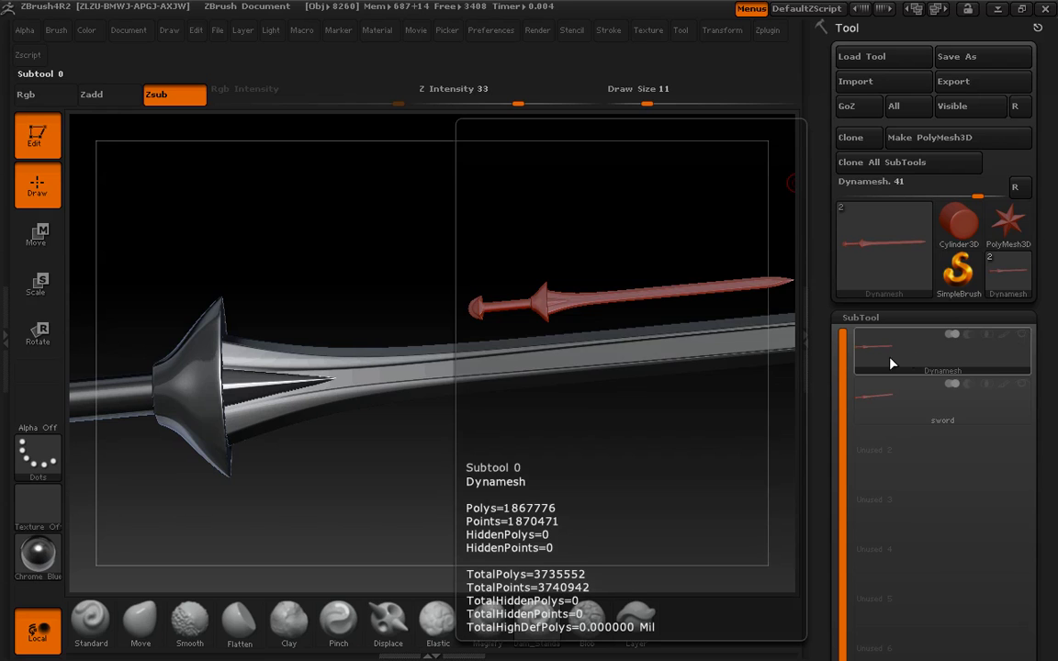
Turn on DynaMesh at resolution 128 for the Dynamesh subtool, declining to freeze its subdivision levels.
drag(817, 312, 812, 207)
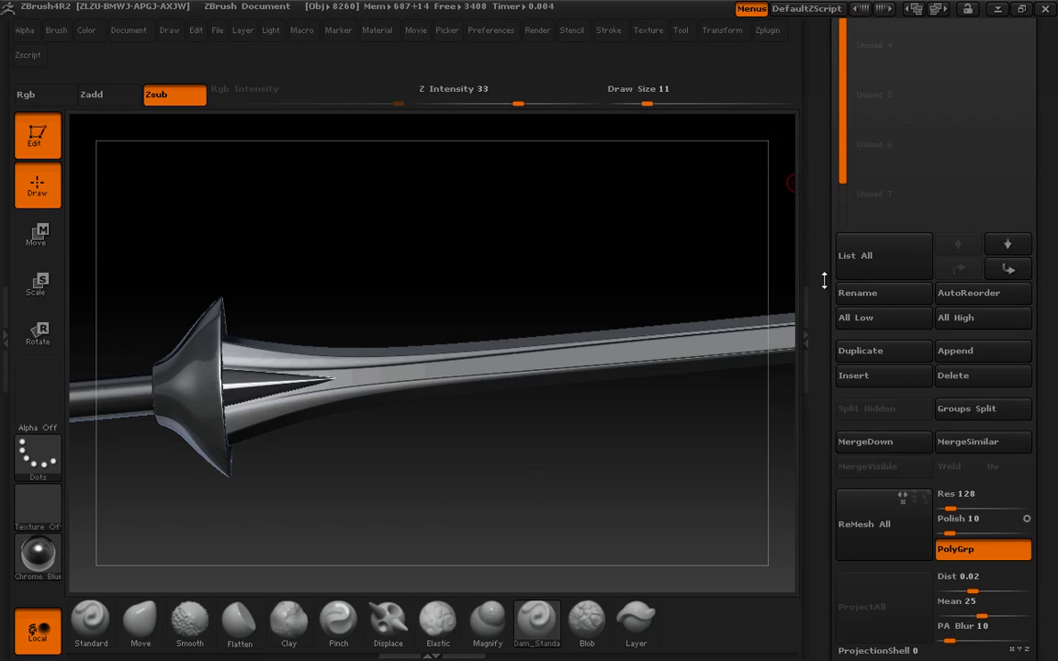
drag(823, 276, 813, 113)
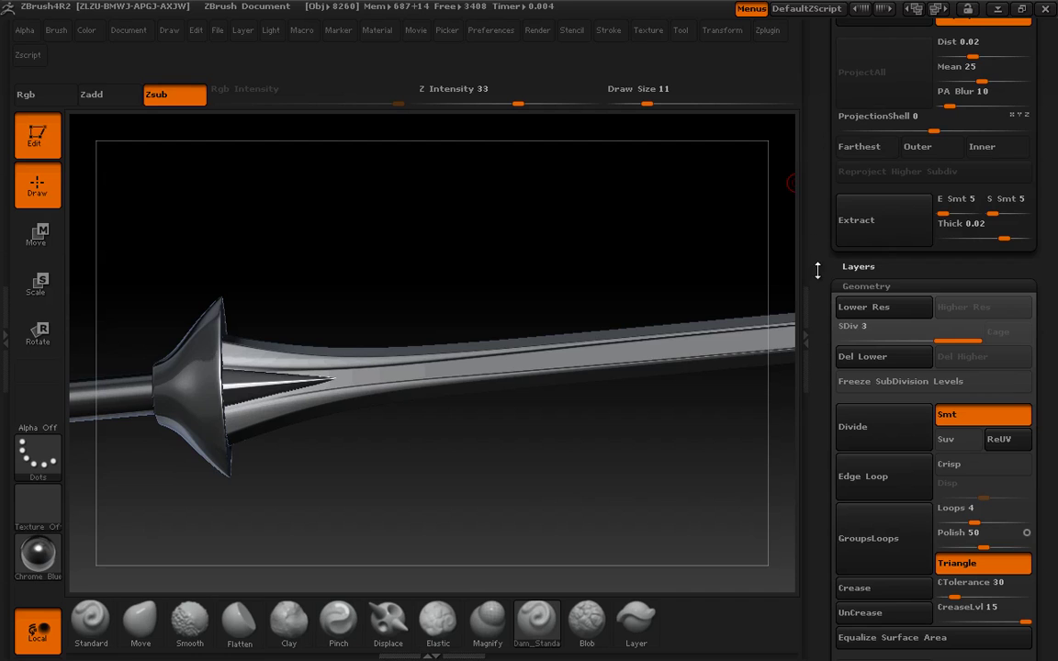
drag(821, 283, 819, 125)
drag(817, 210, 810, 142)
drag(818, 186, 819, 181)
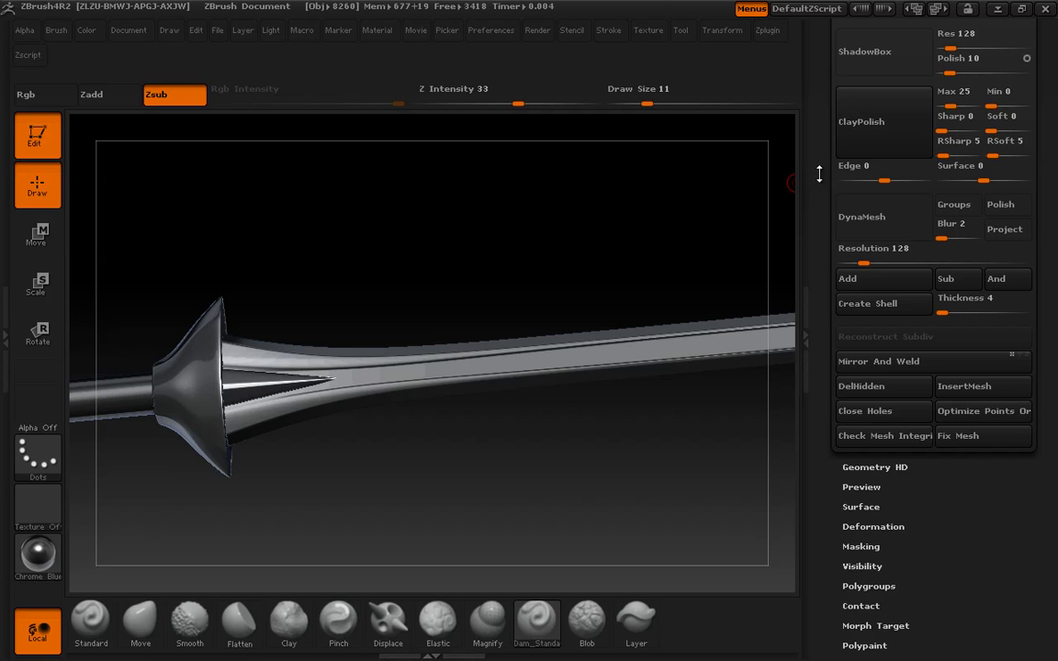
click(875, 219)
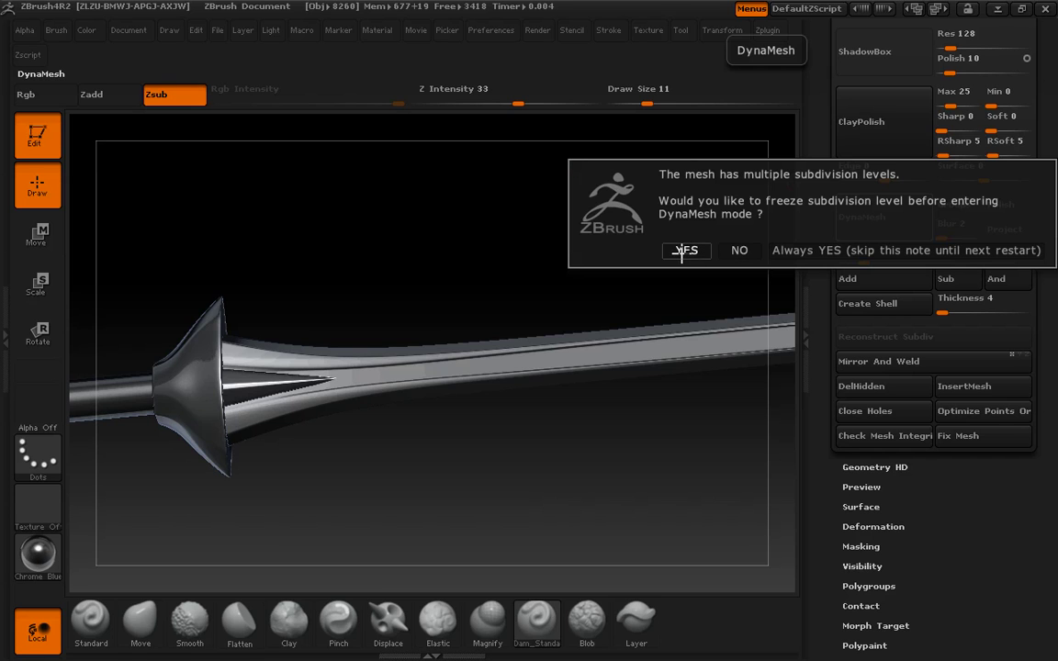
click(735, 249)
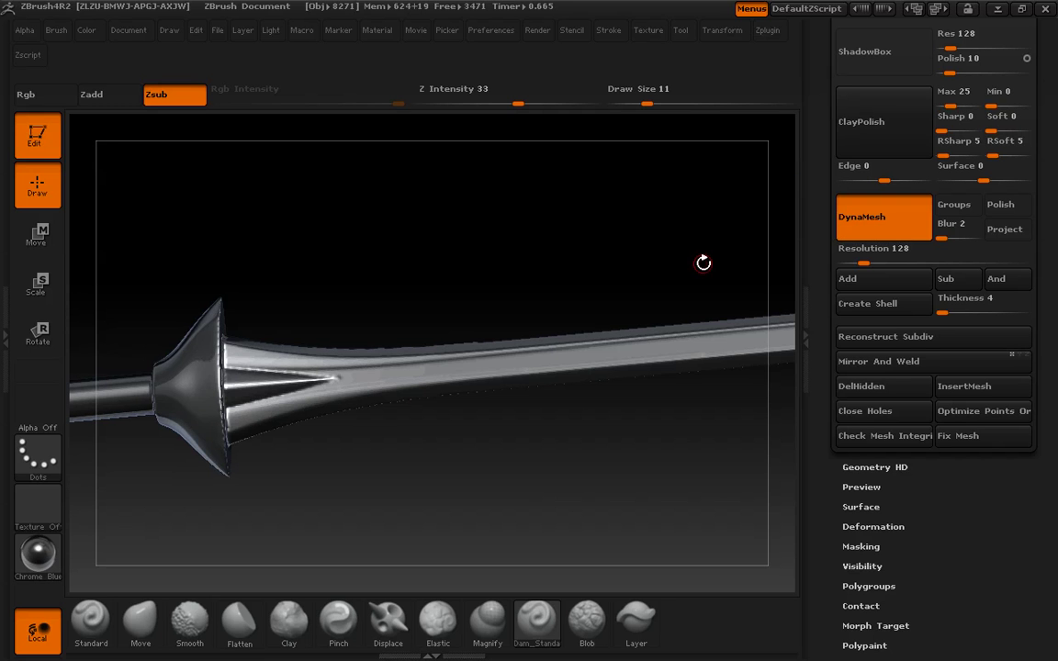
Change the sword's material to MatCap Gray.
drag(704, 263, 592, 244)
click(38, 554)
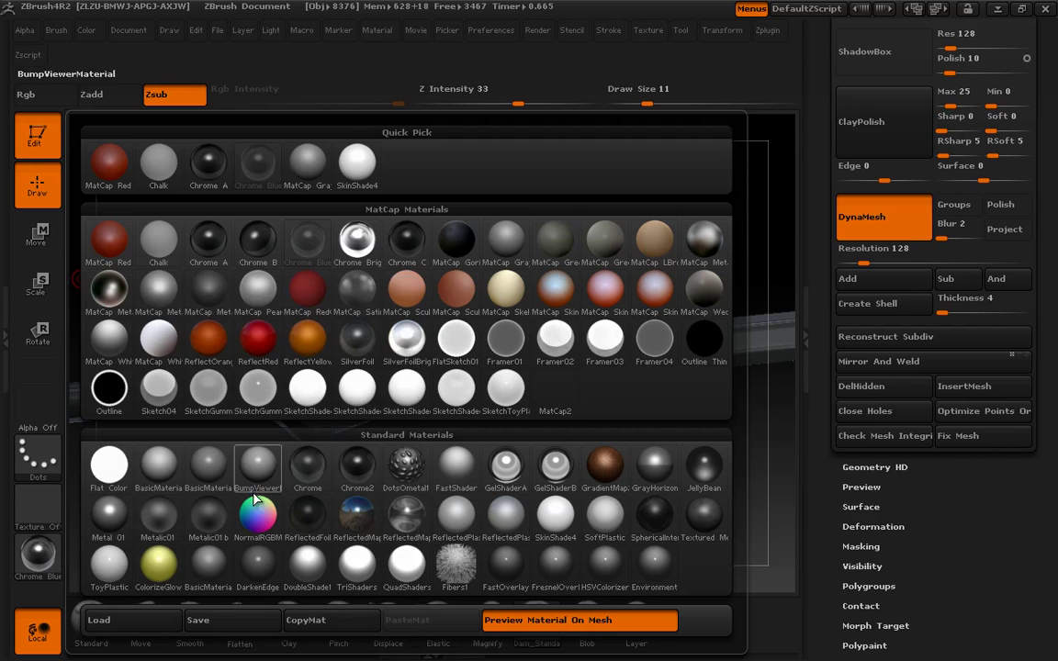
click(494, 262)
Inspect the DynaMesh topology on the lower blade beside the guard, toggling the polyframe display.
drag(476, 252, 438, 404)
key(shift+f)
shift+drag(397, 237, 389, 284)
alt+drag(355, 237, 512, 234)
key(shift+f)
key(shift+f)
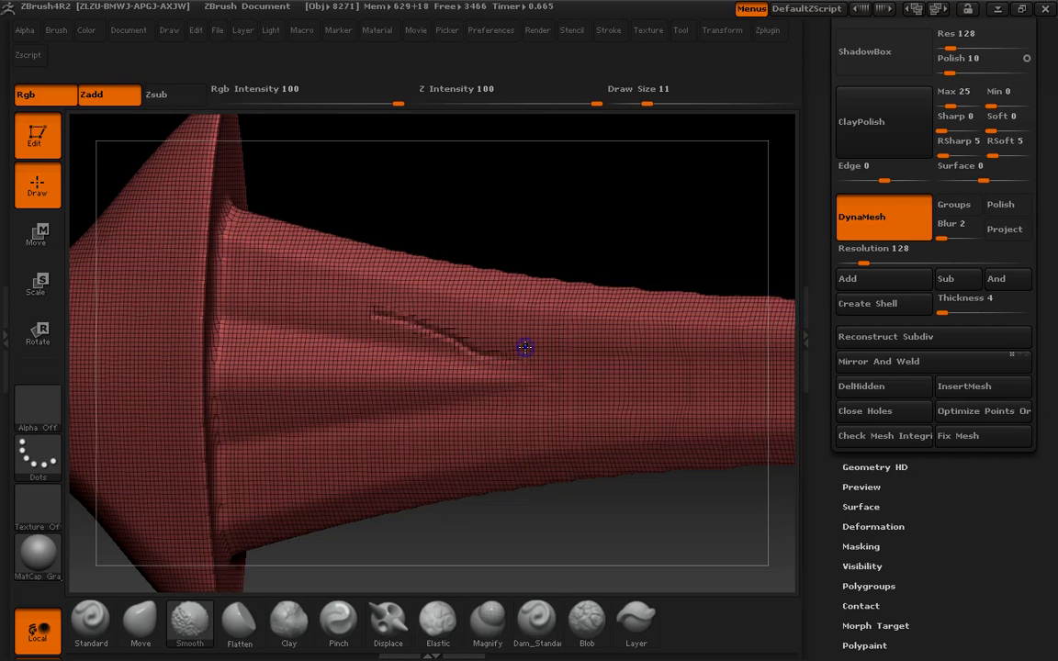
key(shift+f)
Carve a test groove into the lower blade with Dam_Standard and undo the test strokes.
drag(376, 314, 567, 354)
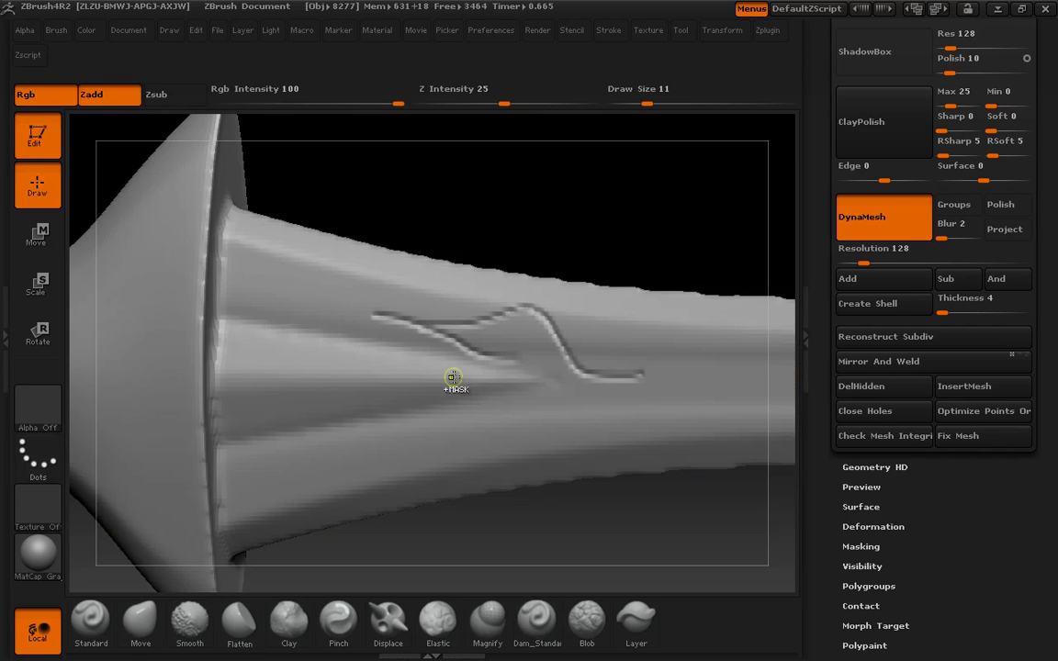
key(ctrl+z)
key(ctrl+z)
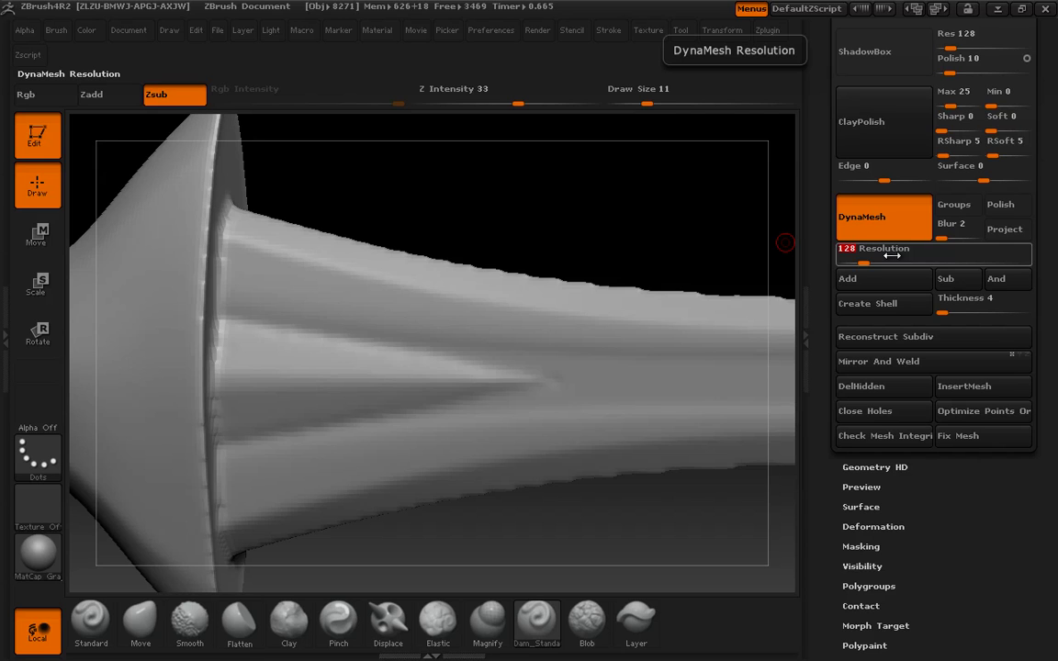
Try smoothing the lower blade and guard with the draw size enlarged to 151, and undo the smoothing.
key(bracketright)
key(bracketright)
key(bracketright)
key(bracketright)
key(bracketright)
key(bracketright)
key(bracketright)
key(bracketright)
key(bracketright)
key(bracketright)
key(bracketright)
key(bracketright)
key(bracketright)
key(bracketright)
mouse_move(479, 378)
shift+mouse_down()
mouse_move(320, 370)
mouse_move(188, 276)
mouse_move(190, 460)
mouse_move(224, 307)
mouse_move(207, 280)
shift+mouse_up()
key(ctrl)
key(ctrl+z)
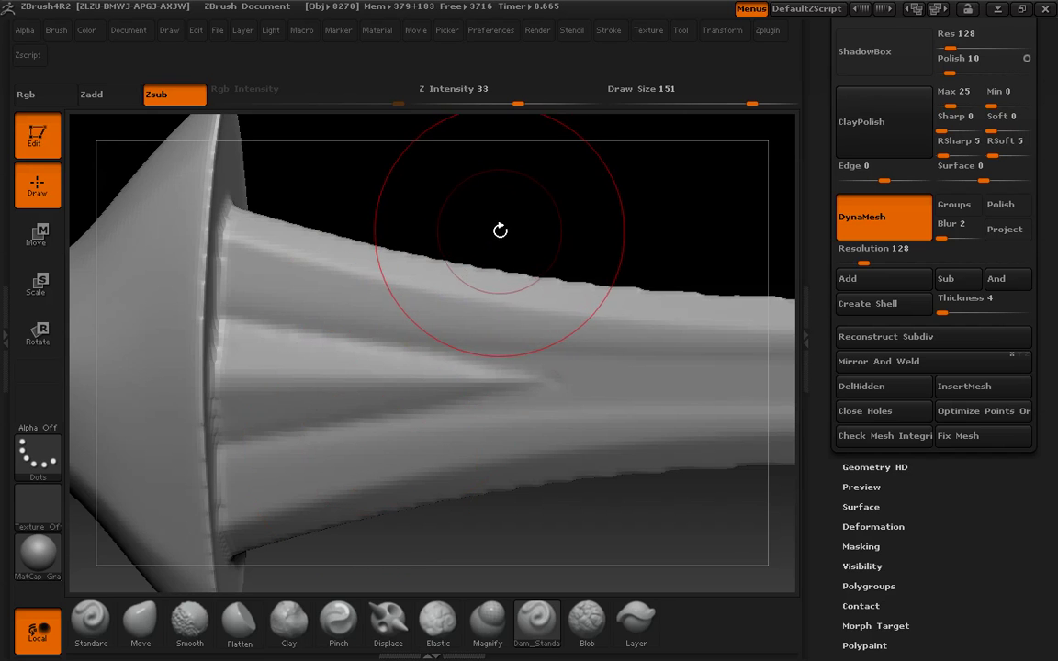
Examine the DynaMeshed sword as a whole and its guard and lower blade up close.
key(f)
alt+drag(420, 239, 472, 262)
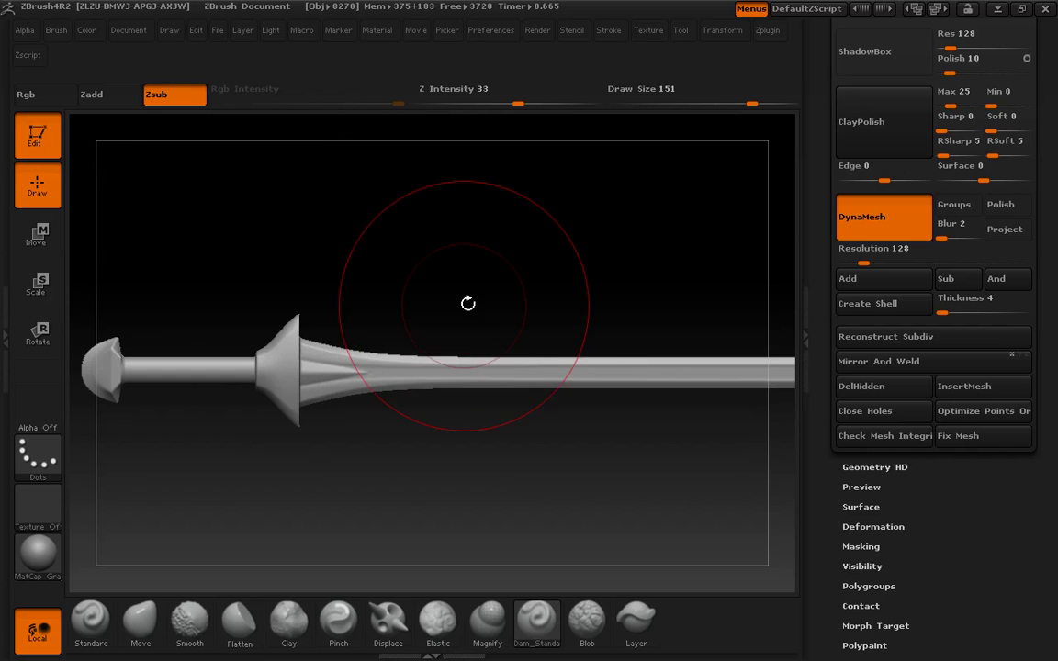
drag(468, 289, 524, 361)
alt+drag(390, 280, 431, 314)
alt+drag(432, 215, 600, 322)
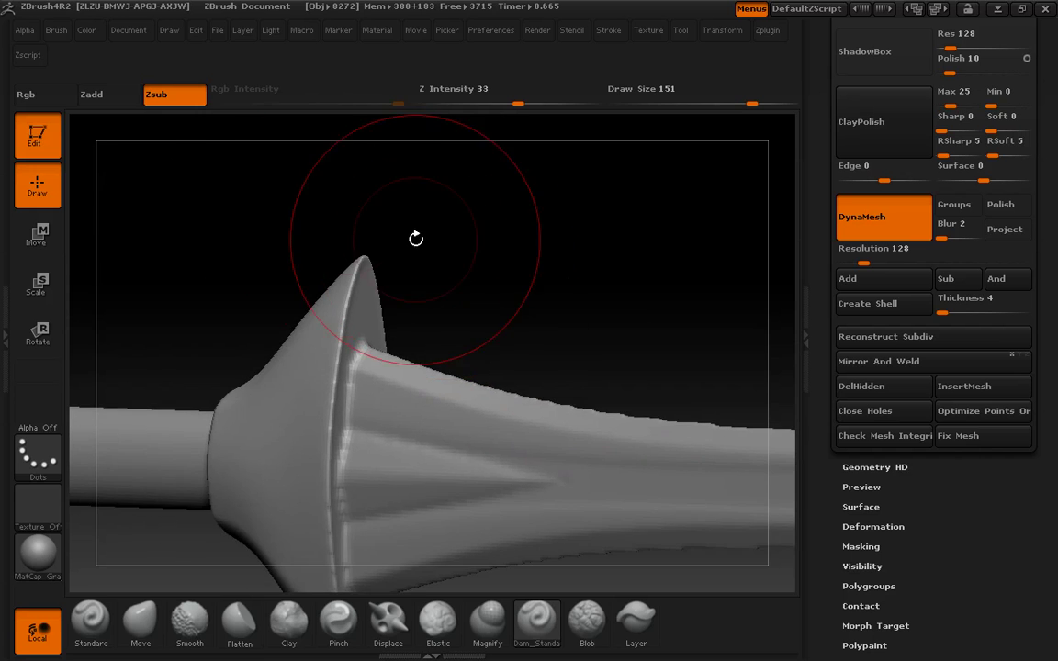
alt+drag(223, 224, 349, 266)
Turn off DynaMesh mode and divide the remeshed sword up to subdivision level 3.
scroll(807, 358, up, 8)
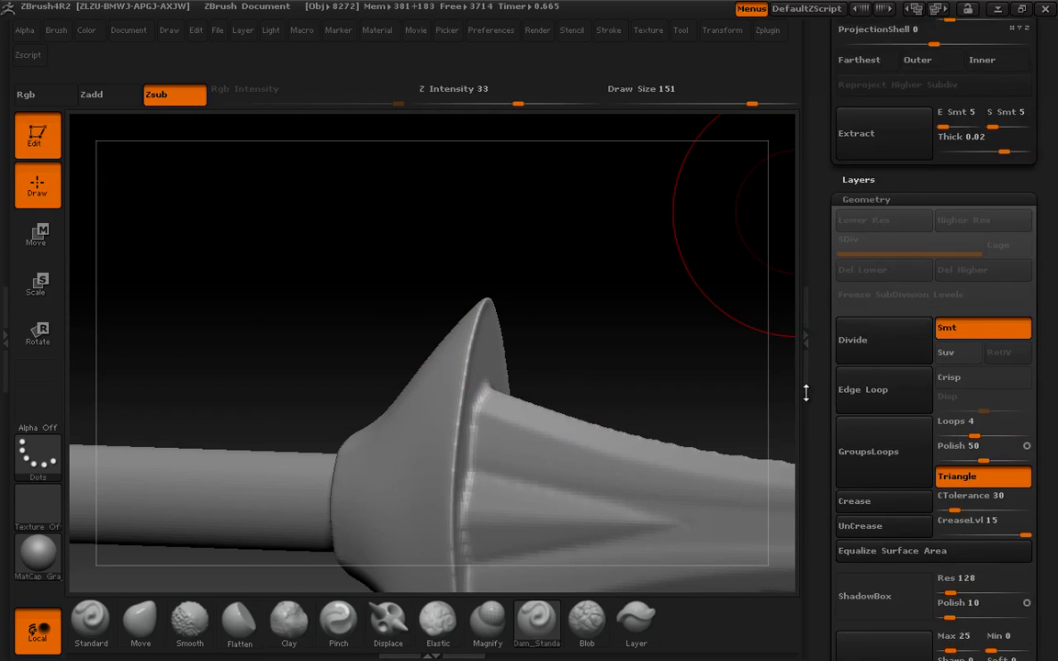
drag(810, 365, 811, 356)
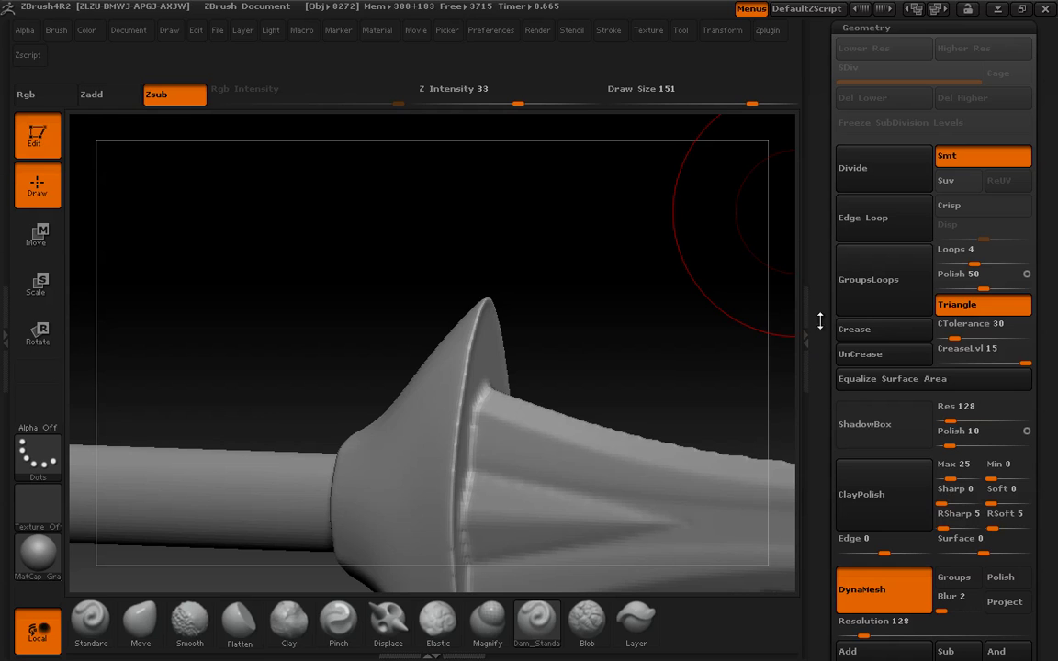
click(857, 590)
drag(580, 286, 648, 293)
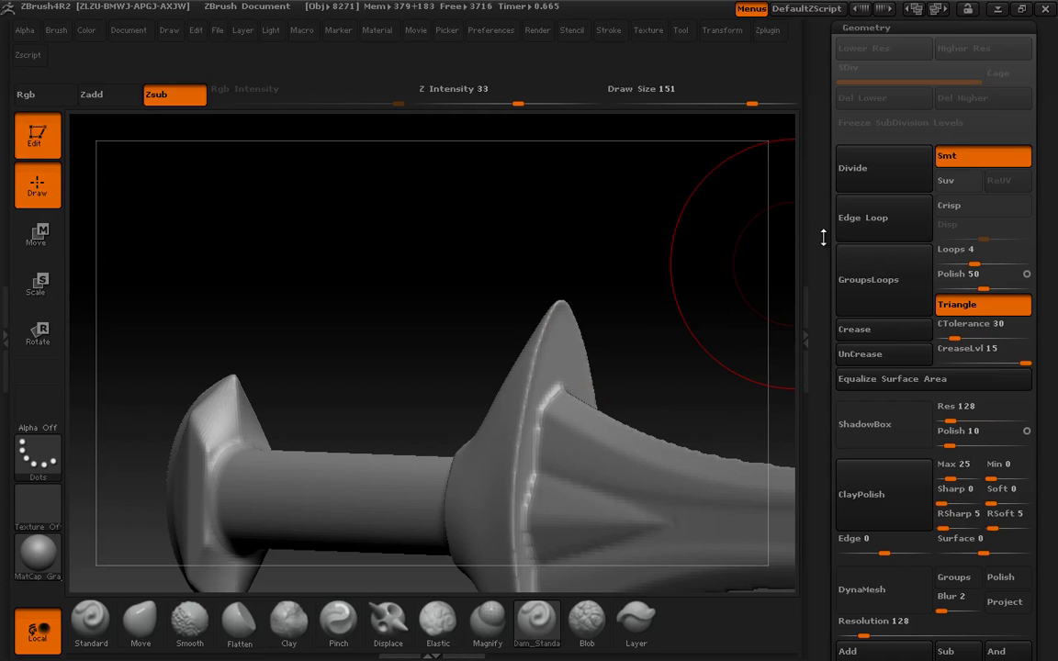
scroll(872, 198, up, 1)
click(872, 207)
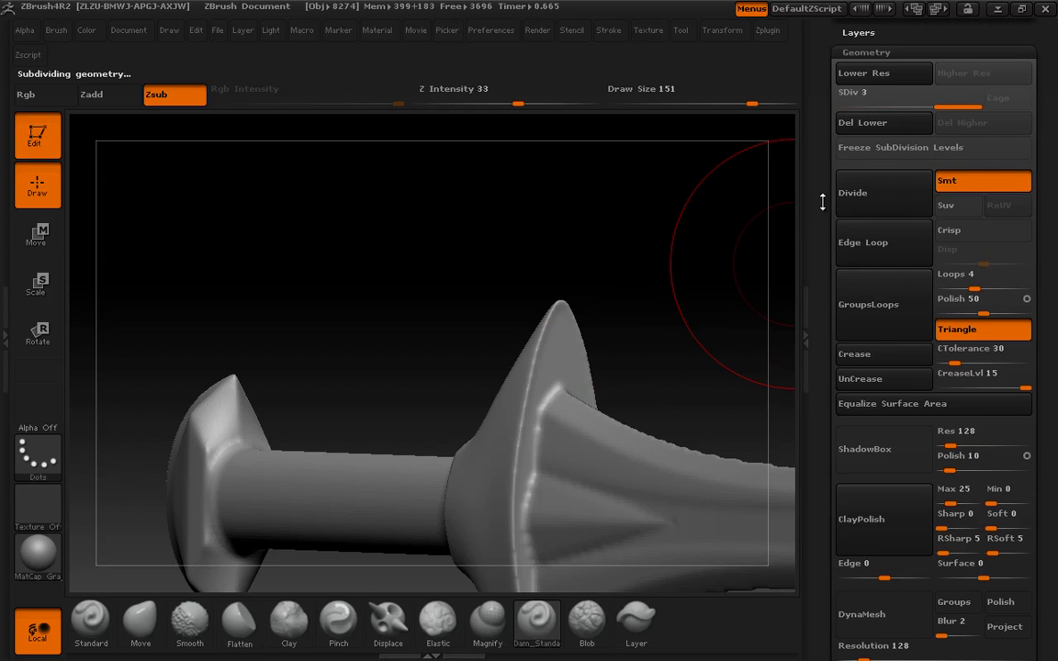
Carve two short test grooves into the lower blade near the guard with Dam_Standard, reducing the draw size to 11 and setting it to 31.
alt+drag(327, 268, 368, 404)
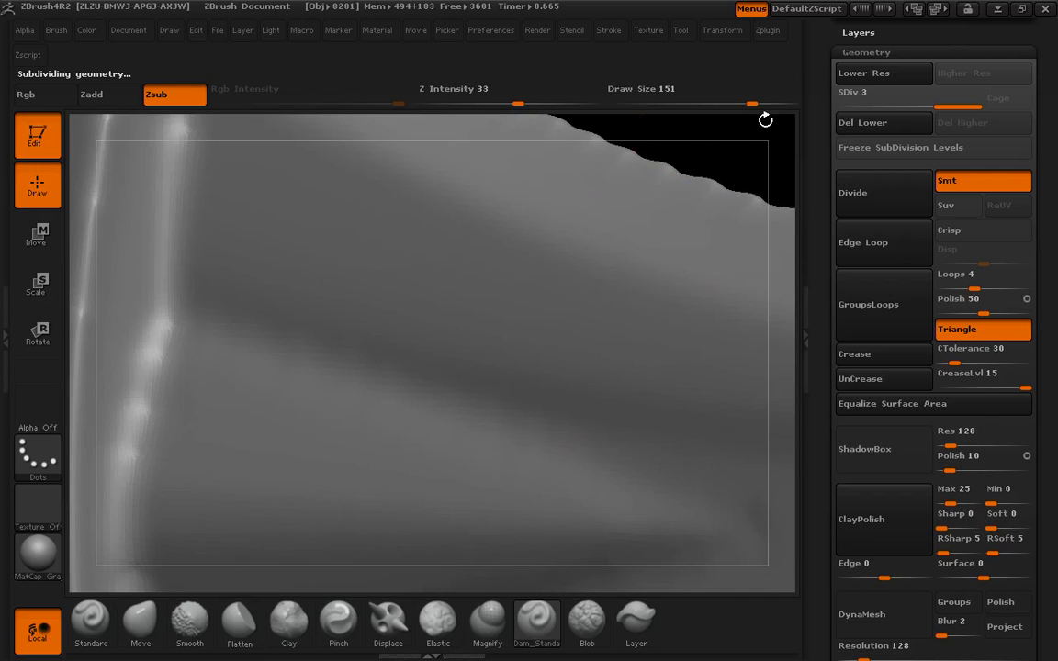
alt+drag(756, 129, 639, 189)
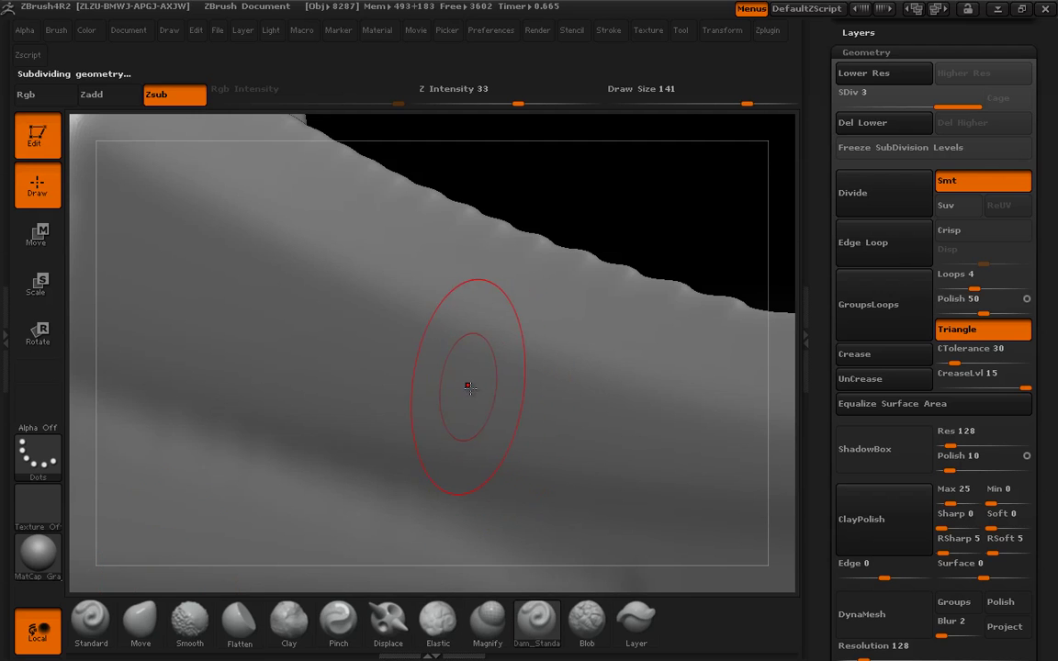
key(bracketleft)
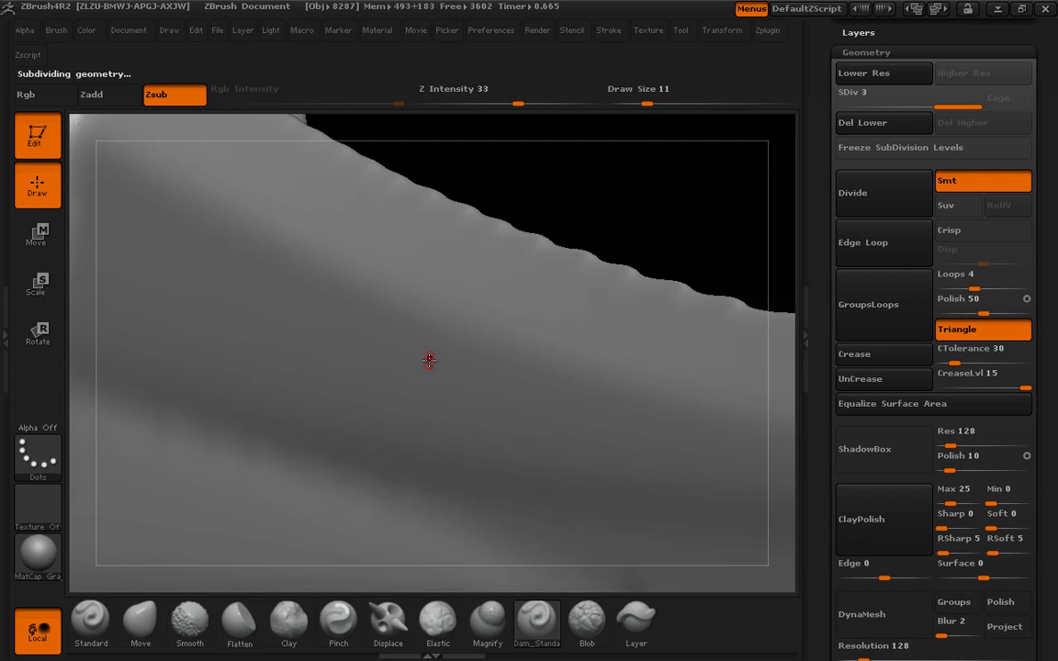
drag(443, 373, 366, 236)
alt+drag(633, 228, 373, 201)
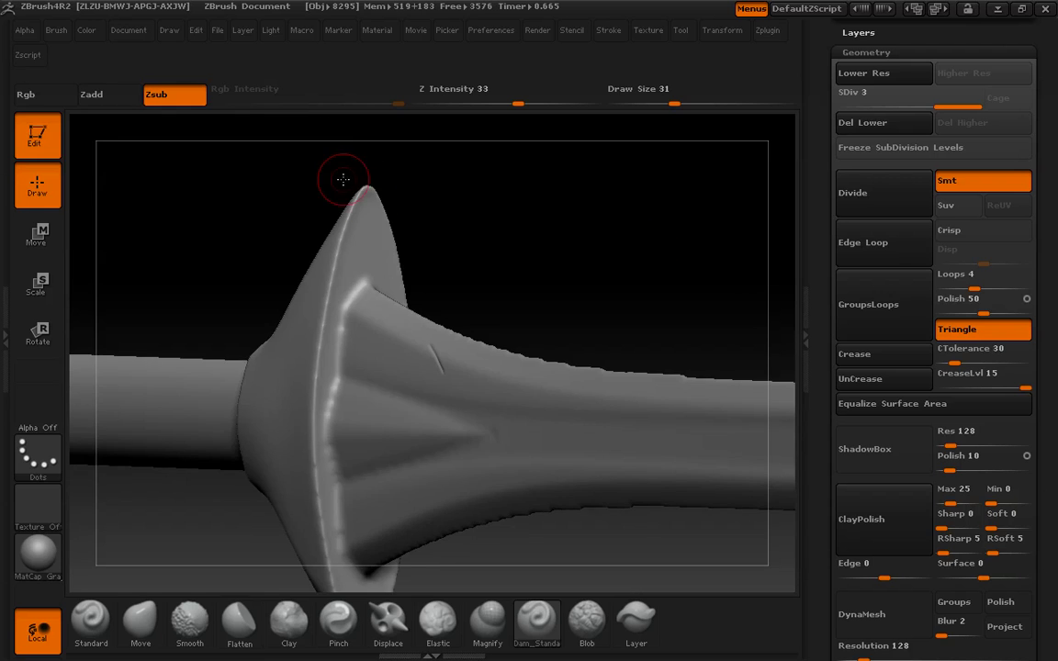
alt+drag(472, 237, 527, 425)
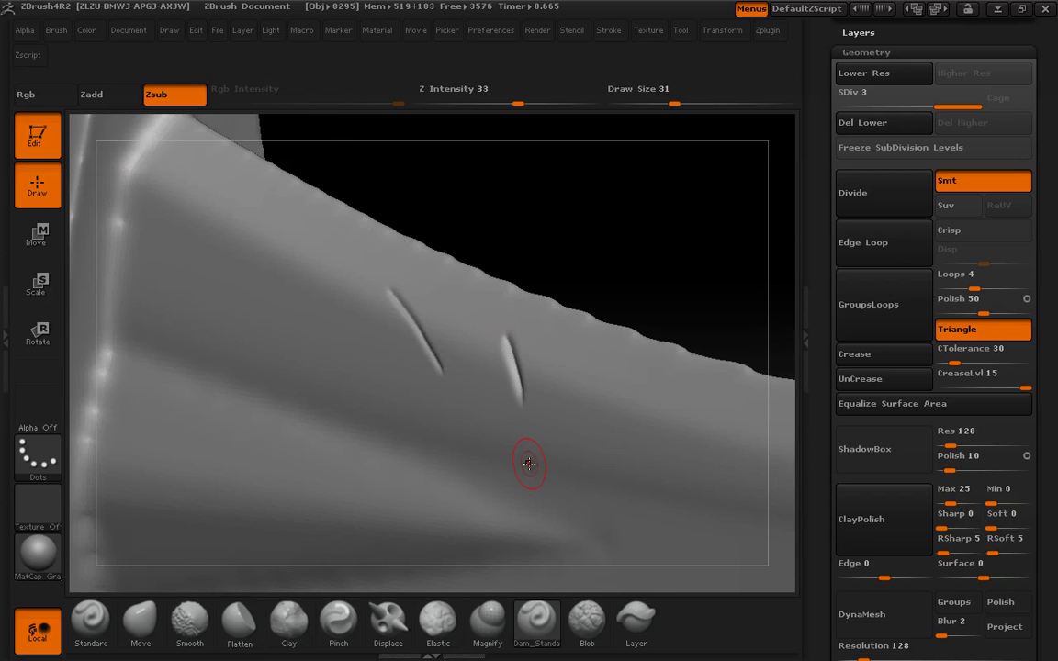
Check the polygon count of the Dynamesh subtool and divide its mesh one more level.
drag(814, 66, 817, 301)
mouse_move(874, 219)
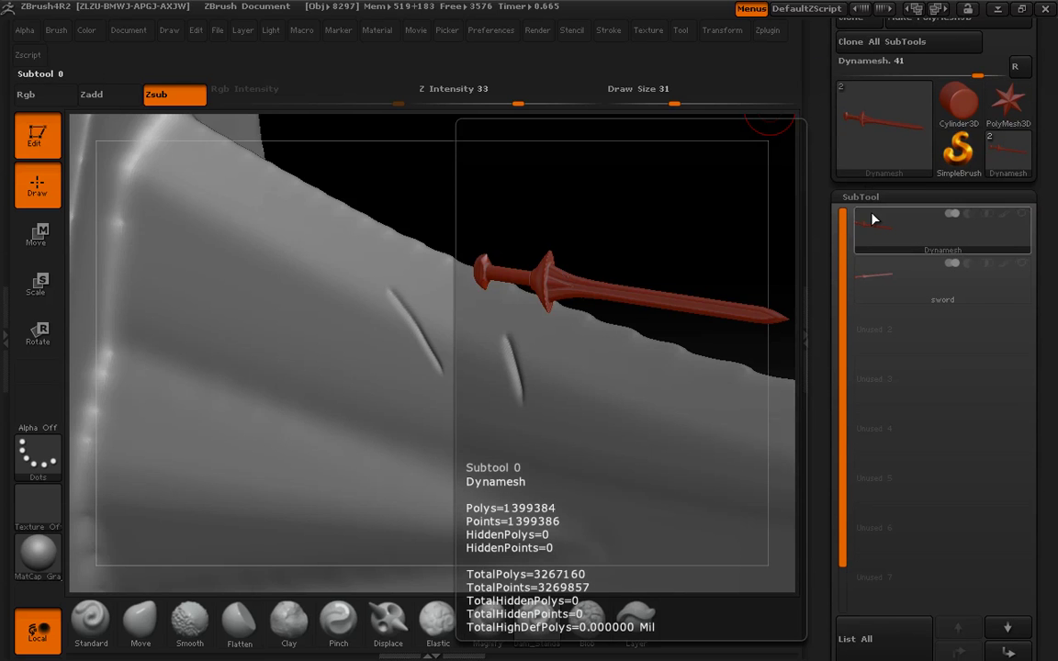
key(ctrl+d)
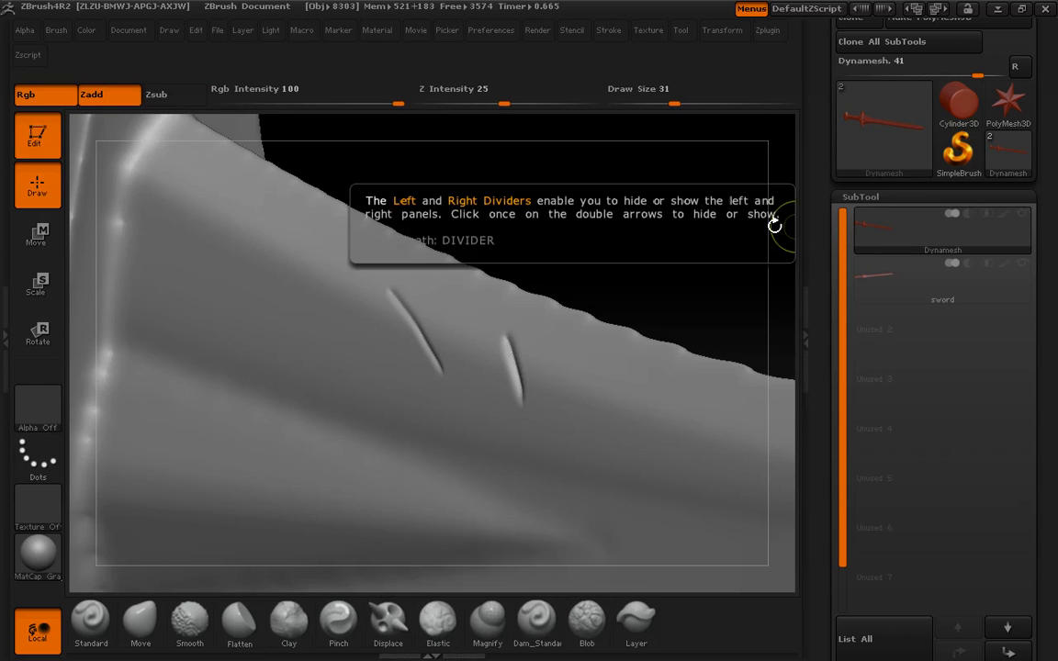
Try another Dam_Standard stroke below the two grooves on the lower blade and undo it.
key(b)
key(d)
key(s)
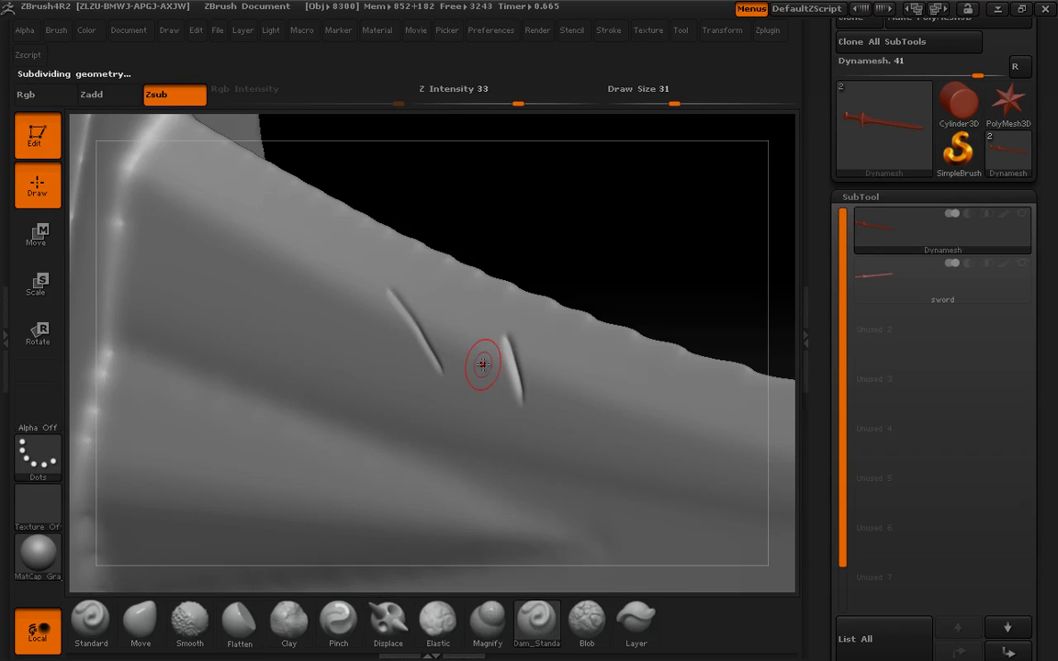
drag(561, 252, 574, 257)
mouse_move(486, 393)
mouse_down()
mouse_move(470, 419)
mouse_move(491, 398)
mouse_up()
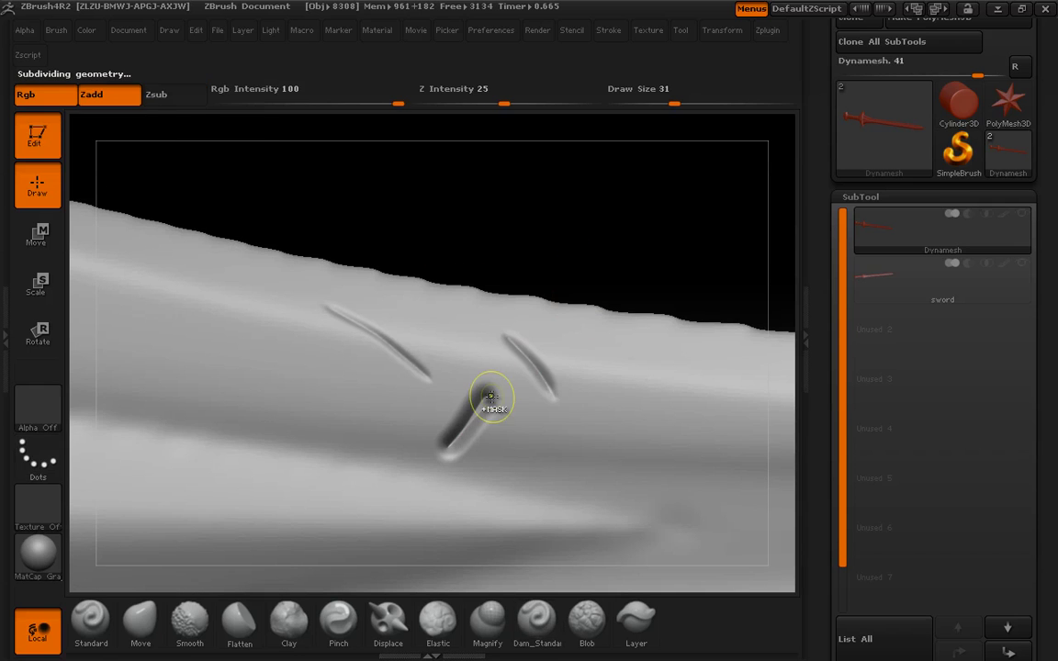
key(ctrl+z)
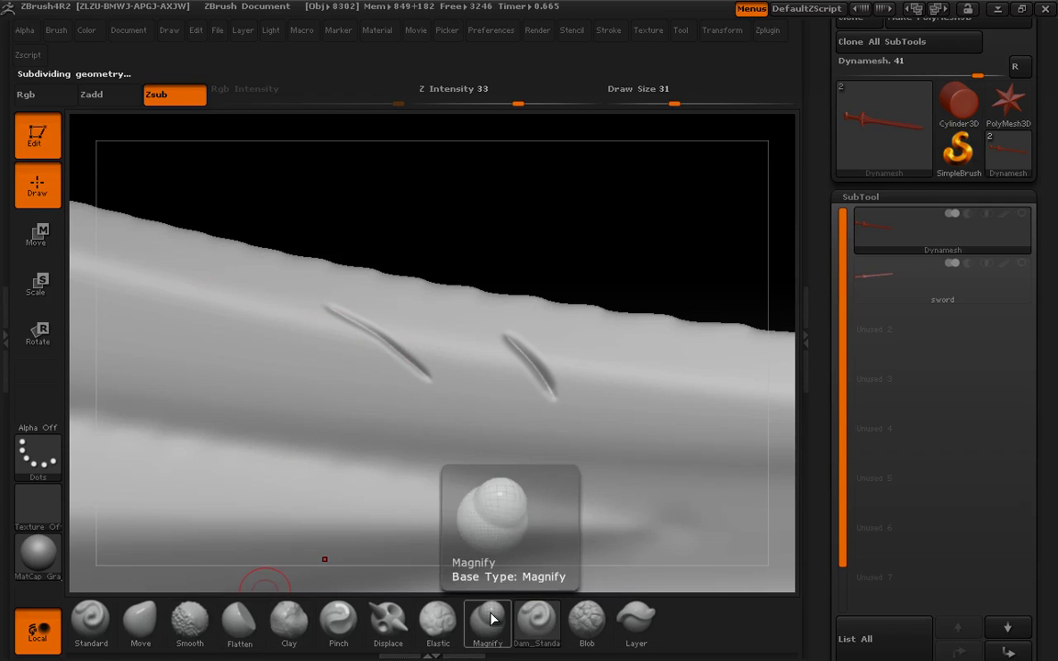
Paint a rough texture patch on the lower blade with the Clay brush, using Alpha 22 and draw size 71.
click(287, 626)
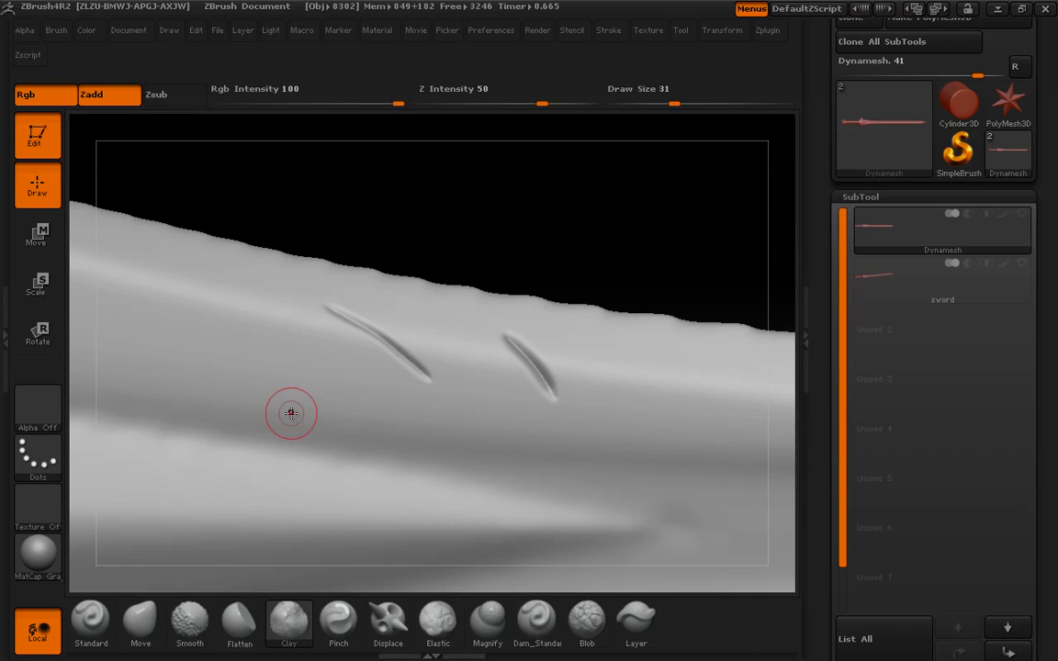
click(45, 404)
mouse_move(463, 327)
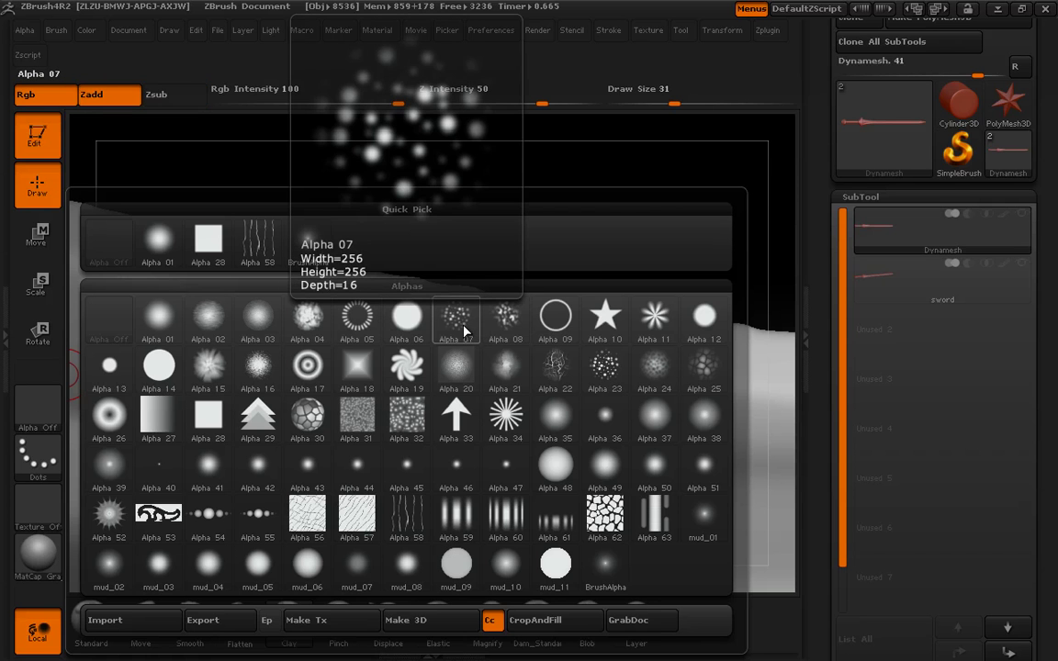
click(555, 365)
mouse_move(346, 410)
mouse_down()
mouse_move(189, 376)
mouse_move(174, 307)
mouse_move(76, 340)
mouse_up()
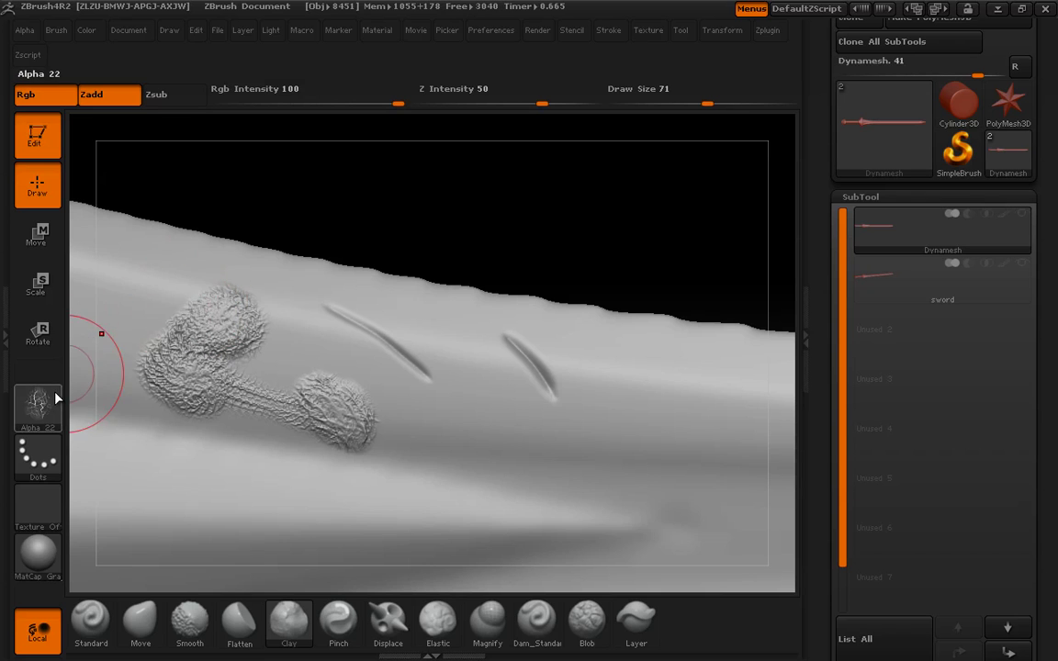
Switch the Clay brush to the DragRect stroke and stamp Alpha 22 onto the lower blade beside the grooves.
click(38, 455)
click(228, 483)
drag(493, 451, 479, 585)
drag(569, 470, 628, 487)
mouse_move(590, 288)
alt+mouse_down()
mouse_move(575, 482)
mouse_move(625, 452)
alt+mouse_up()
Show the original sword subtool together with the Dynamesh subtool and compare their guards and lower blades.
key(f)
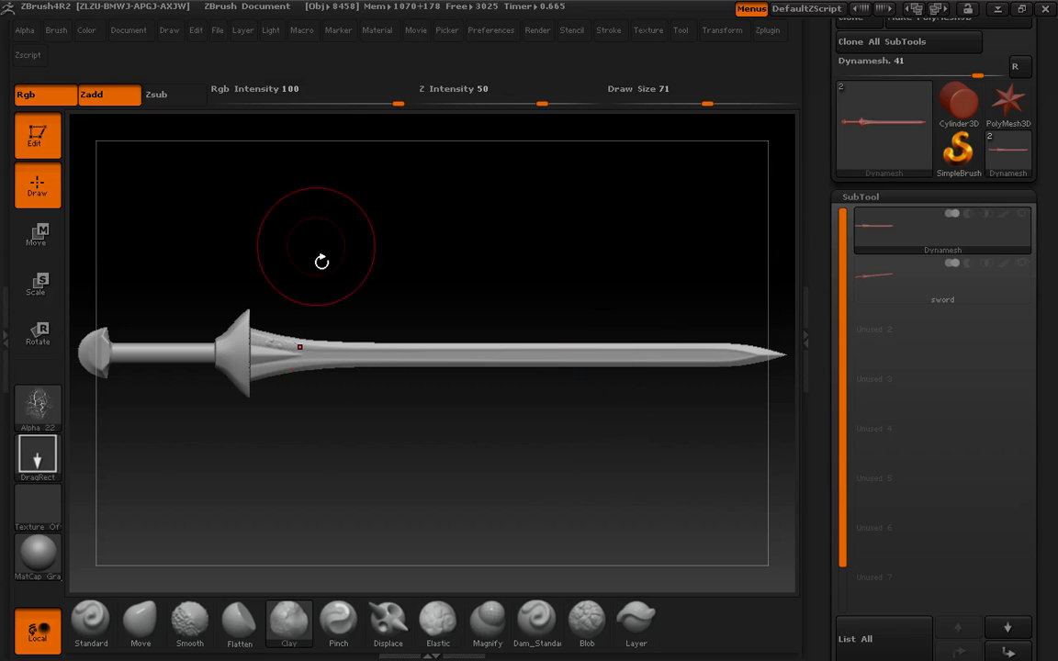
alt+drag(302, 463, 356, 443)
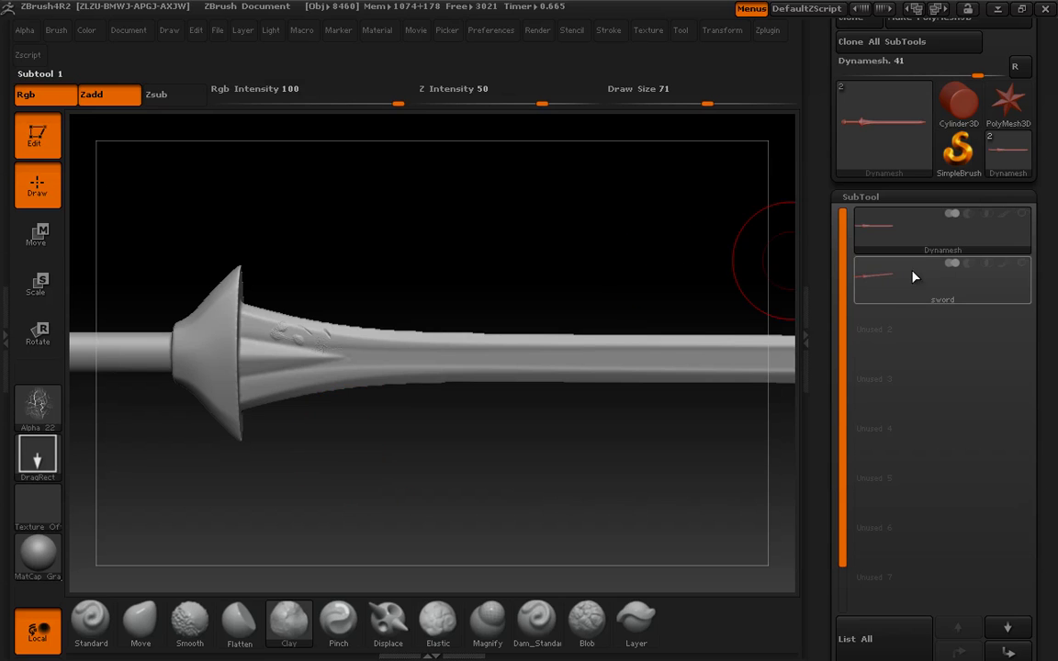
click(1021, 264)
drag(501, 313, 463, 265)
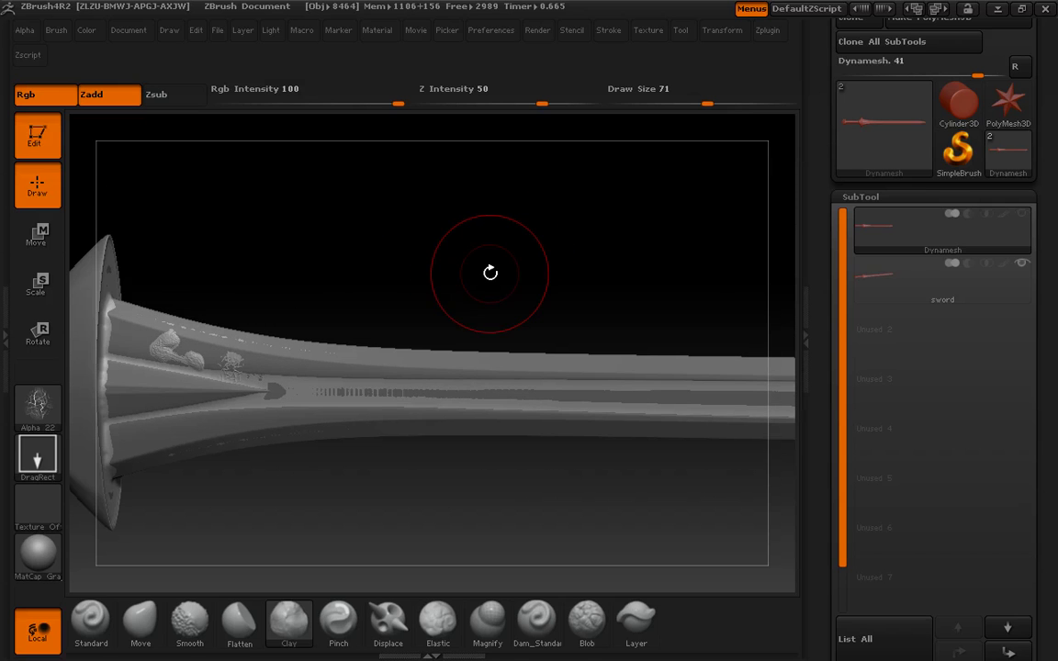
click(1021, 213)
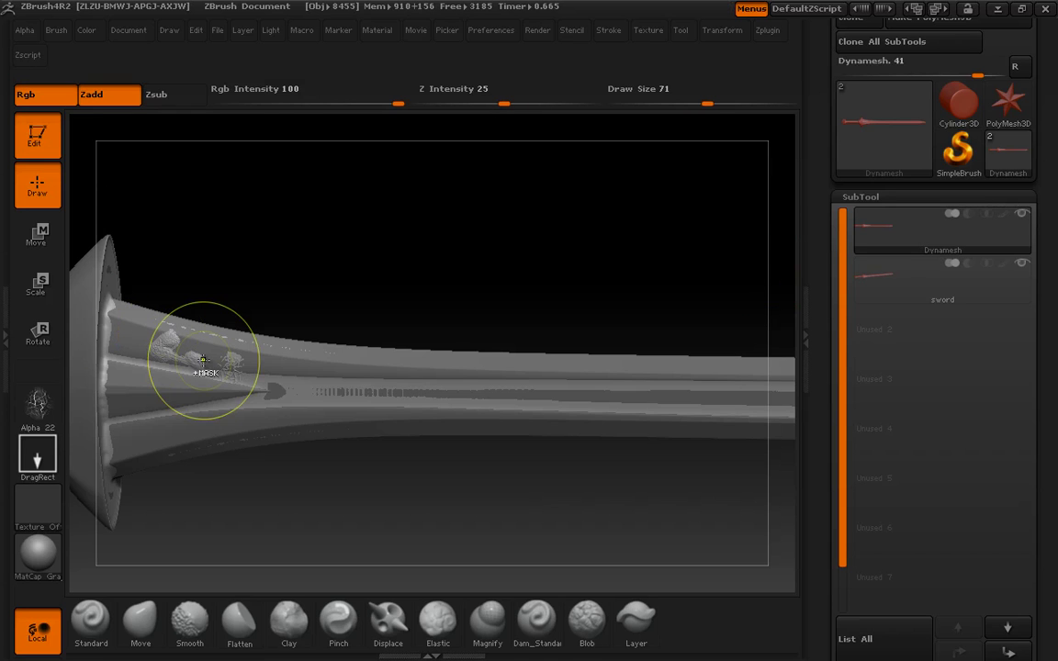
Undo the test sculpting on the Dynamesh subtool.
key(ctrl+z)
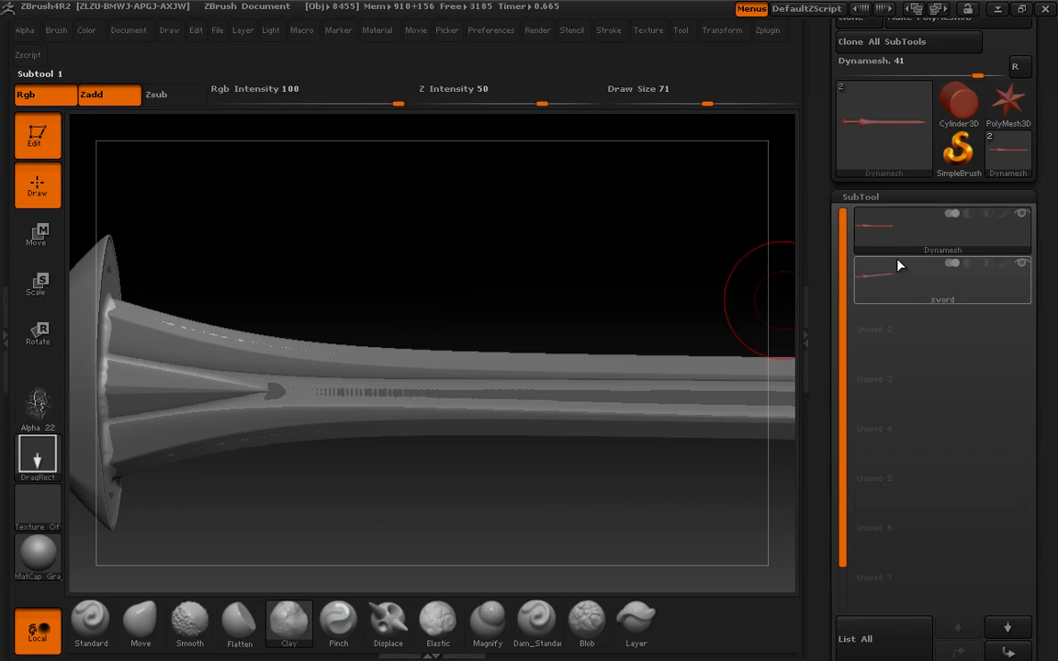
click(873, 232)
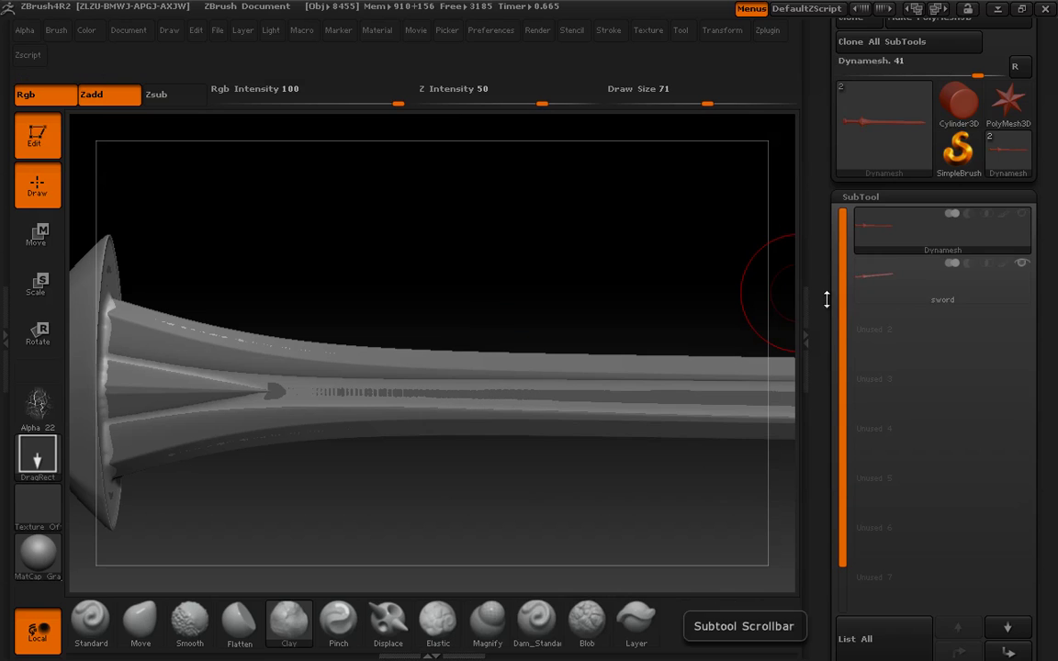
drag(823, 301, 818, 117)
drag(819, 158, 834, 191)
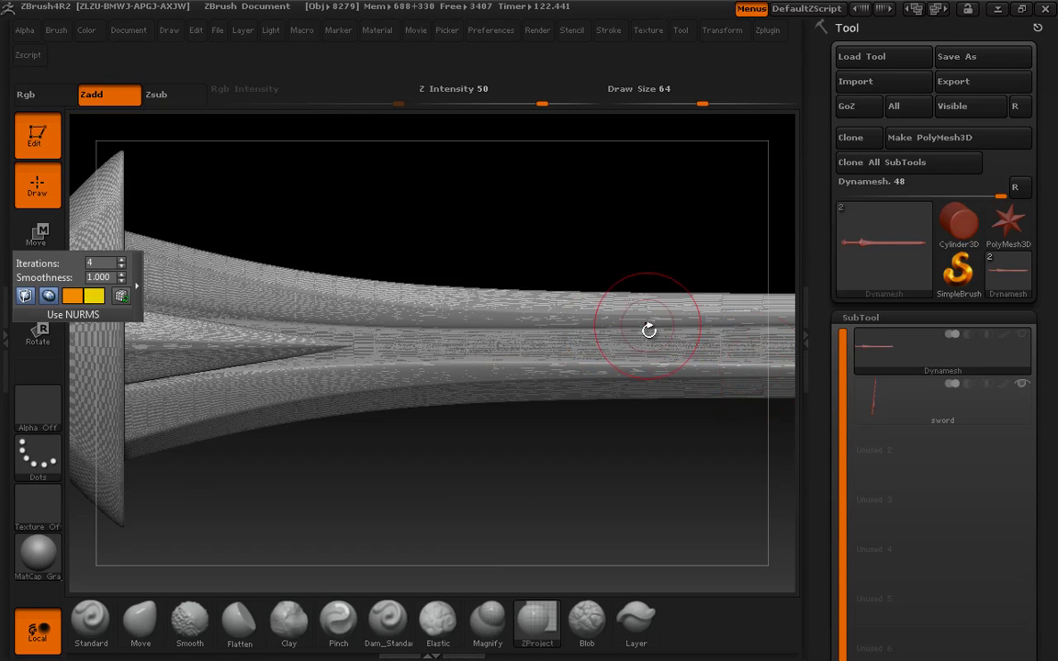
Hide the overlapping sword subtool and examine the Dynamesh blade's pointed central ridge up close.
mouse_move(649, 330)
mouse_down()
mouse_move(596, 259)
mouse_move(571, 278)
mouse_up()
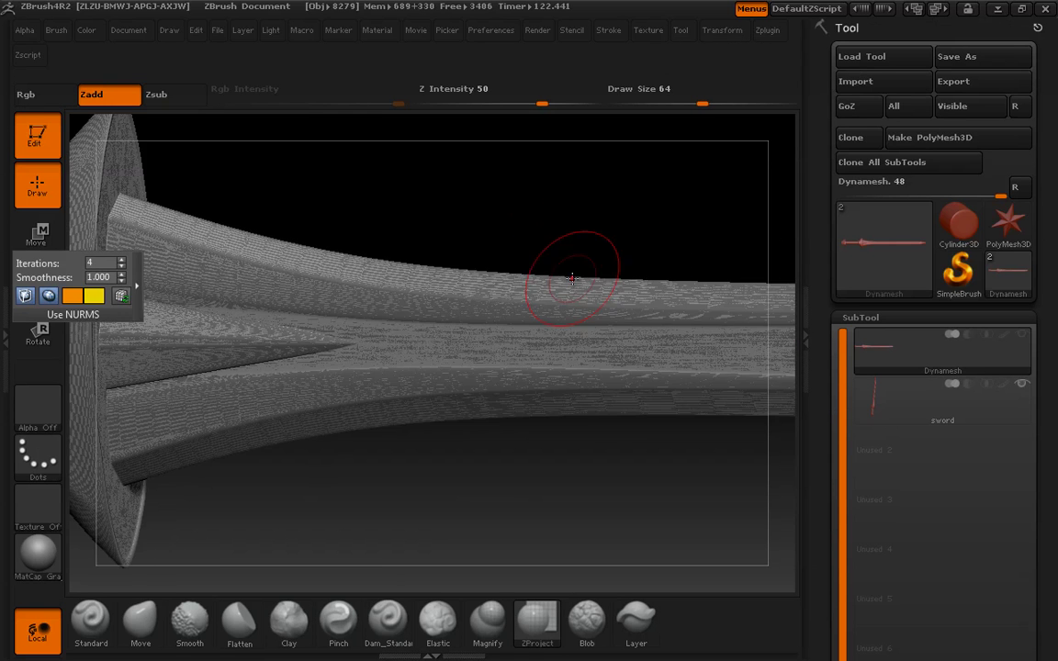
click(1022, 340)
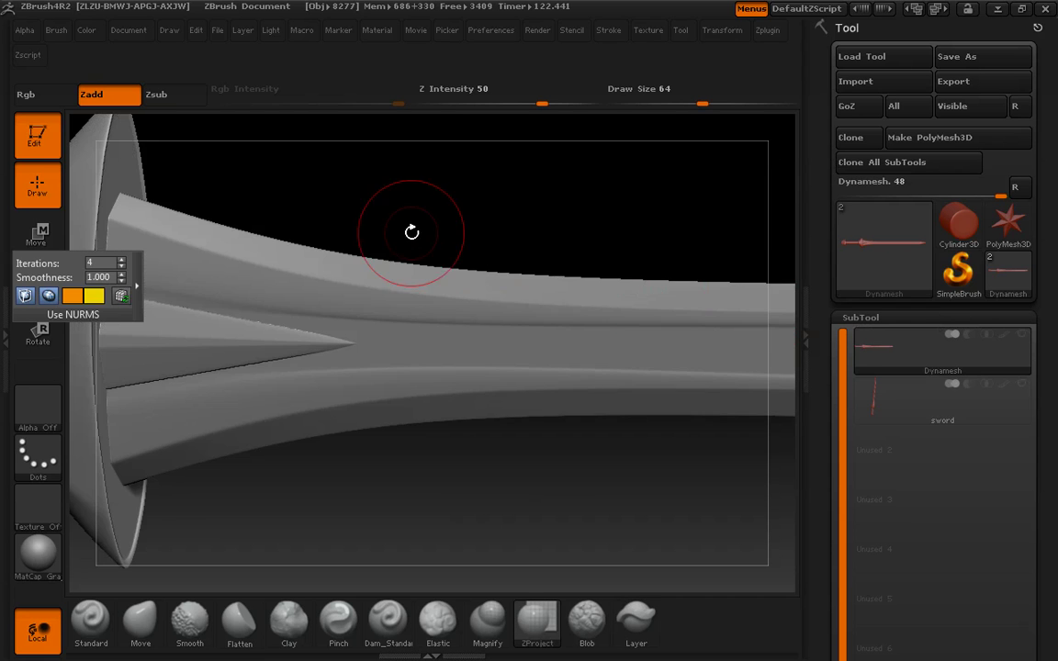
mouse_move(421, 230)
mouse_down()
mouse_move(433, 227)
mouse_move(421, 125)
mouse_move(418, 194)
mouse_move(428, 190)
mouse_move(432, 212)
mouse_move(404, 188)
mouse_move(441, 208)
mouse_move(443, 417)
mouse_move(437, 330)
mouse_up()
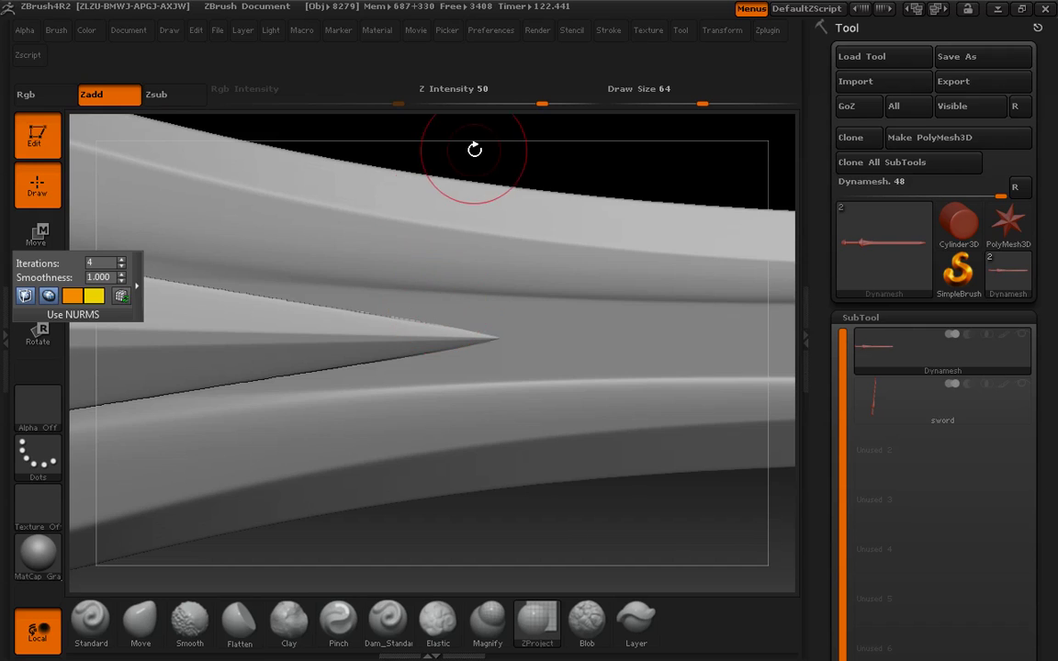
drag(480, 146, 675, 247)
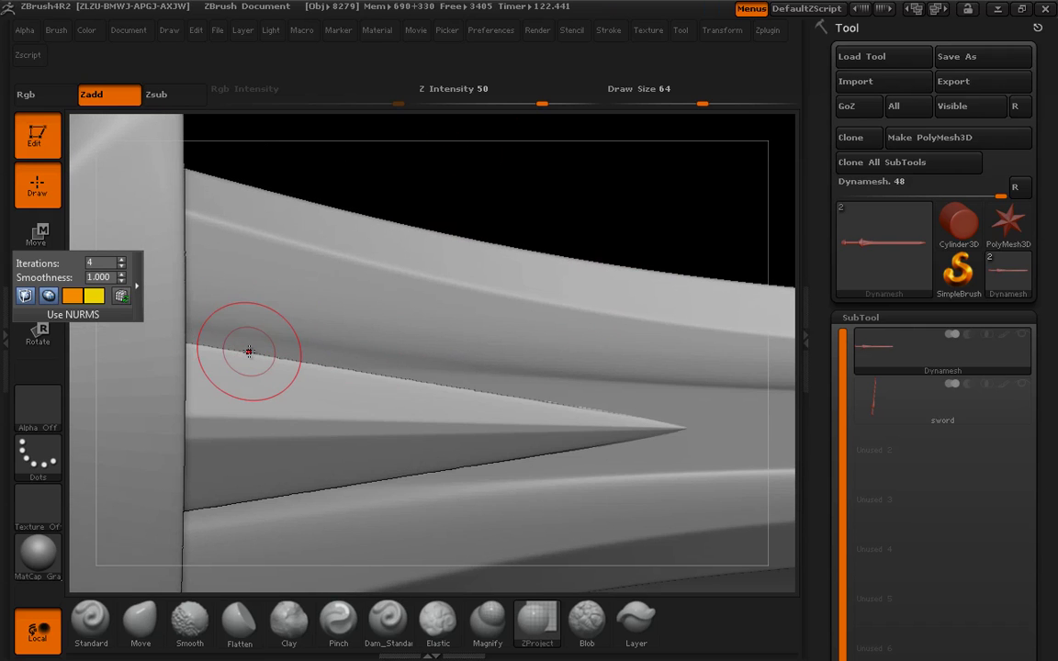
mouse_move(556, 180)
alt+mouse_down()
mouse_move(630, 317)
mouse_move(588, 381)
alt+mouse_up()
Smooth along the upper edge of the pointed central ridge with the draw size reduced to 24.
key(bracketleft)
key(bracketleft)
key(bracketleft)
key(bracketleft)
key(shift)
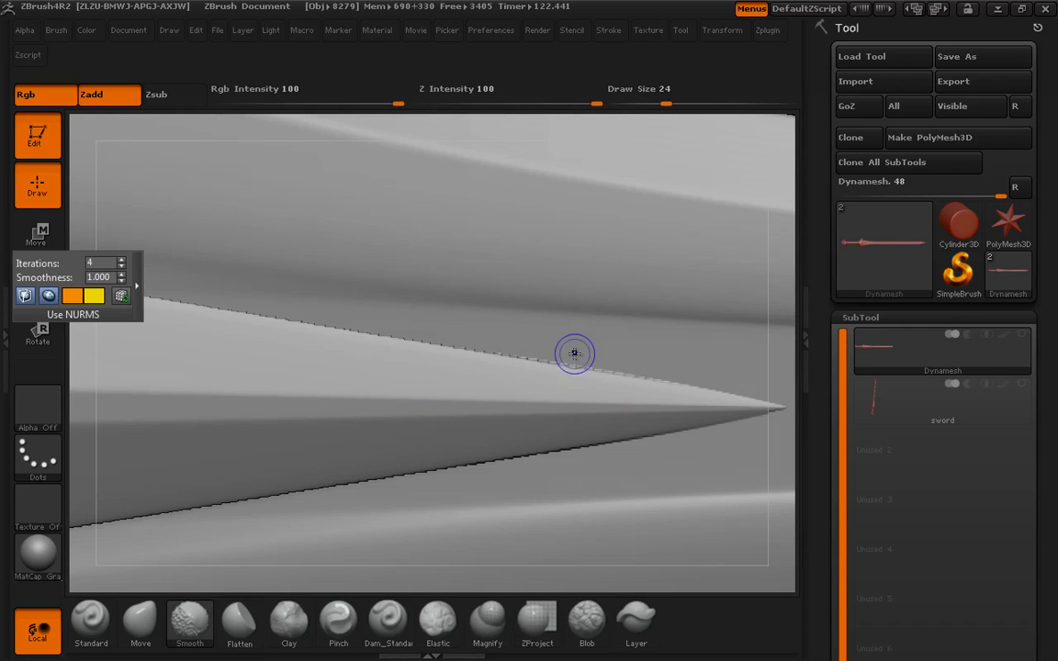
shift+drag(237, 317, 485, 365)
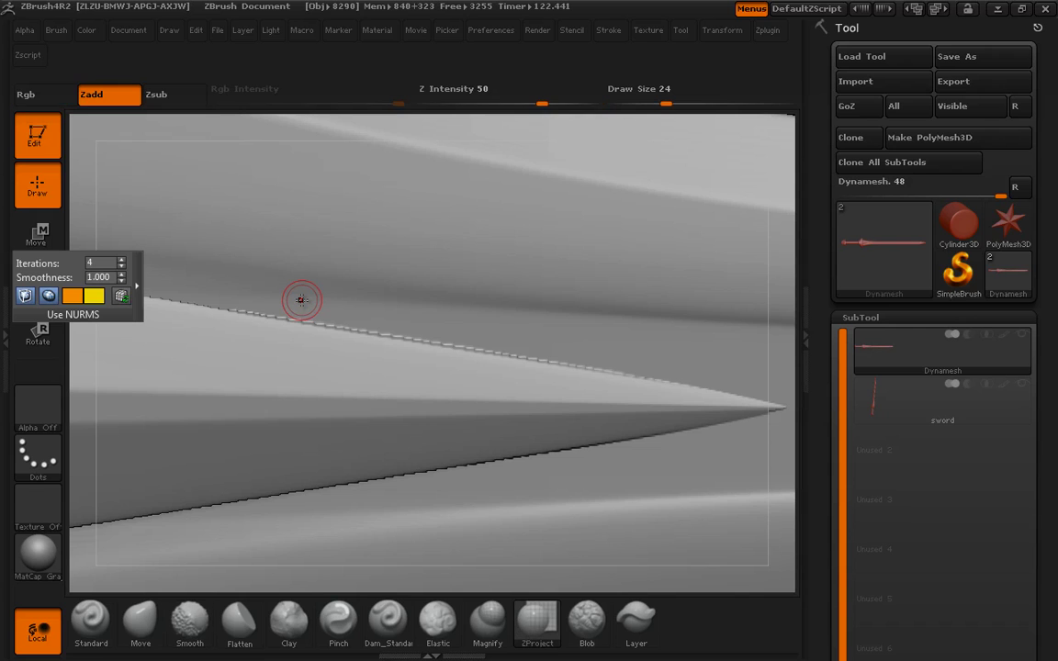
key(shift)
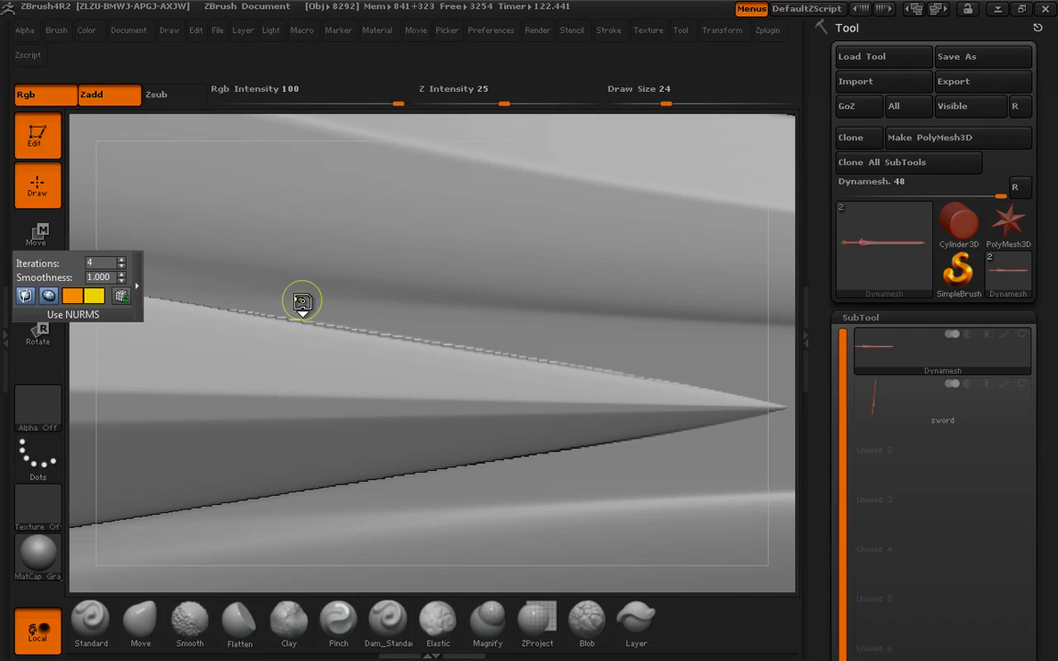
Divide the Dynamesh sword one more level and inspect its guard and lower blade.
key(ctrl+d)
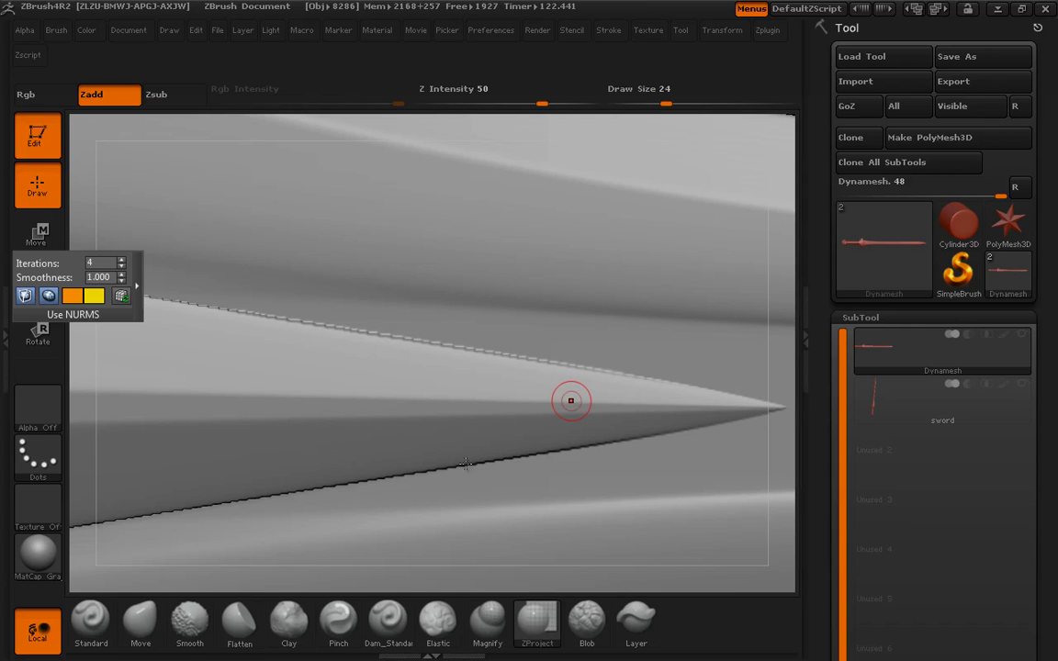
key(f)
alt+drag(405, 272, 484, 474)
drag(464, 279, 498, 240)
alt+drag(248, 264, 243, 392)
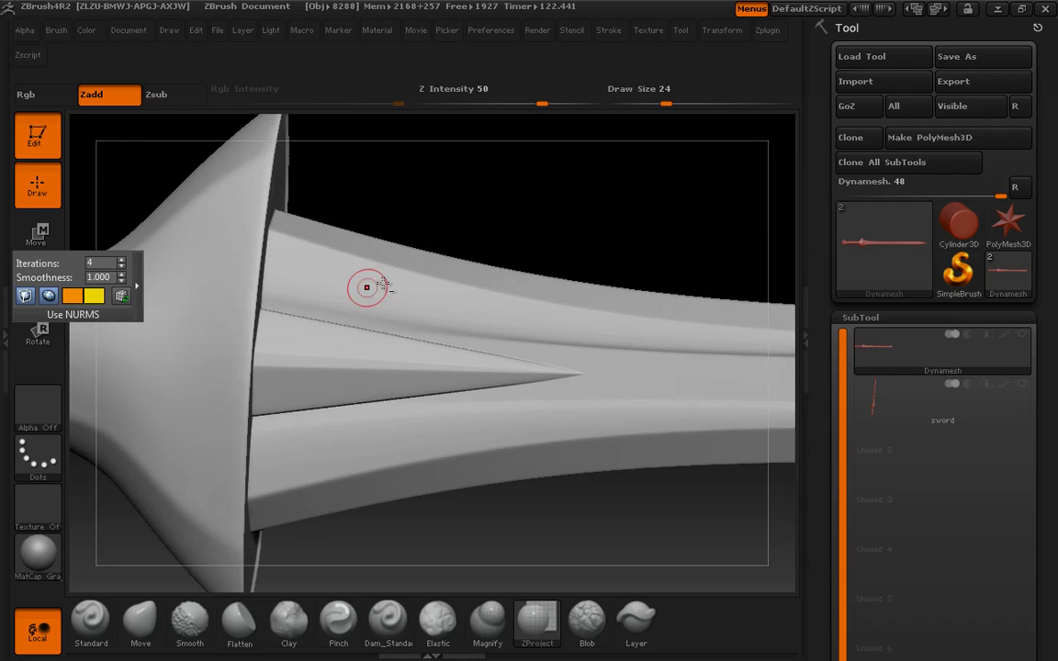
Try a small mask stroke on the guard next to the grip and undo it.
drag(424, 241, 479, 367)
mouse_move(437, 248)
mouse_down()
mouse_move(460, 312)
mouse_move(466, 404)
mouse_up()
key(ctrl)
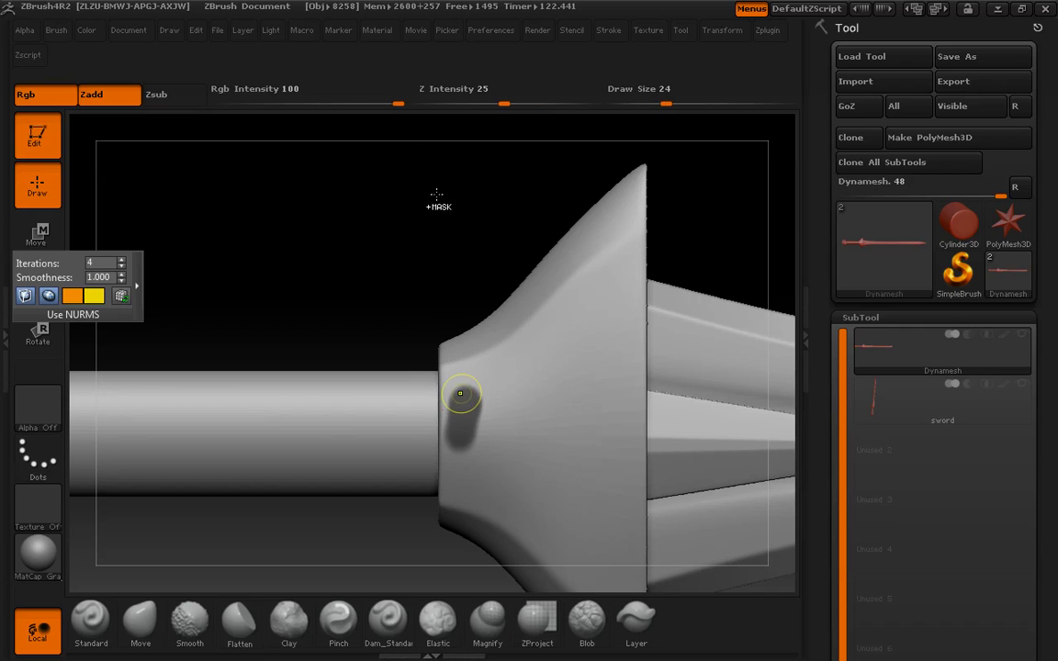
key(ctrl+z)
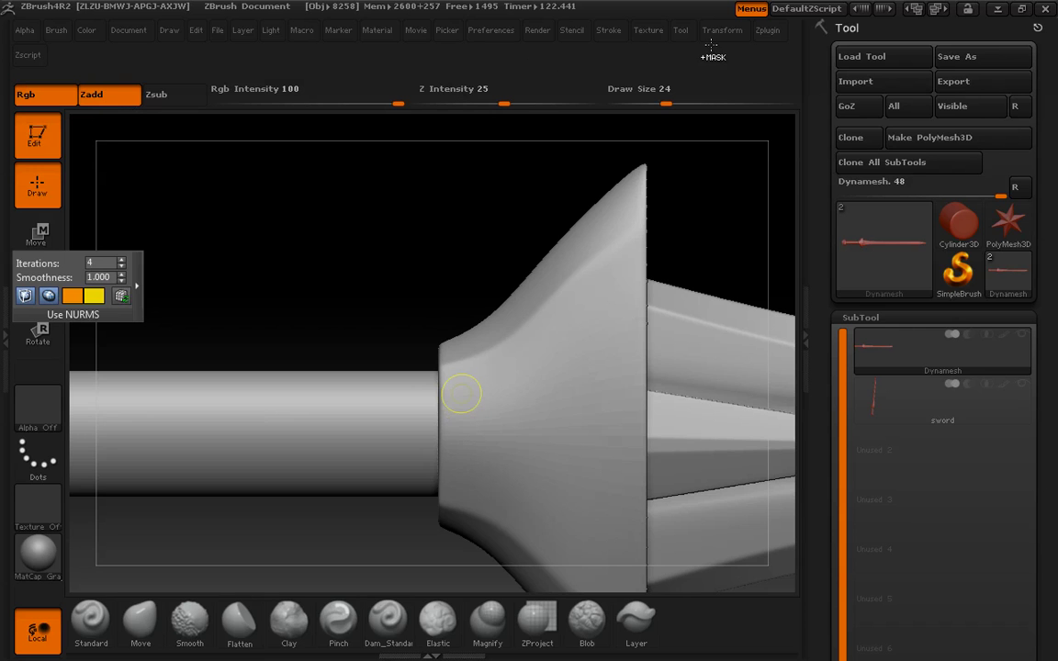
Turn on Y-axis symmetry for sculpting and orbit to the grip side of the guard.
click(722, 29)
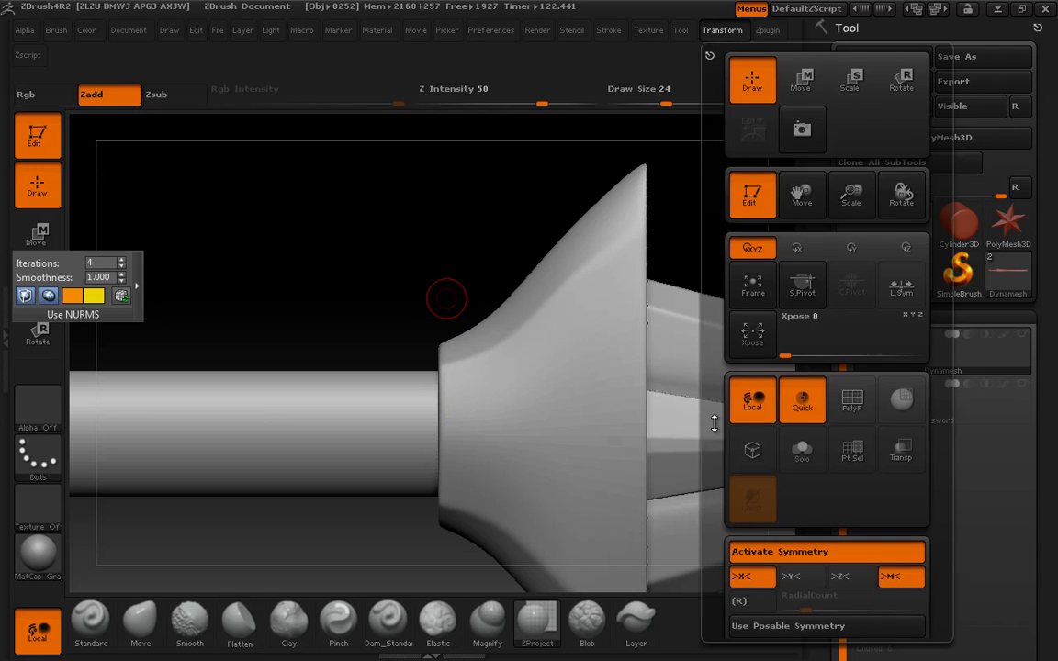
drag(714, 397, 715, 271)
click(791, 449)
drag(479, 275, 444, 365)
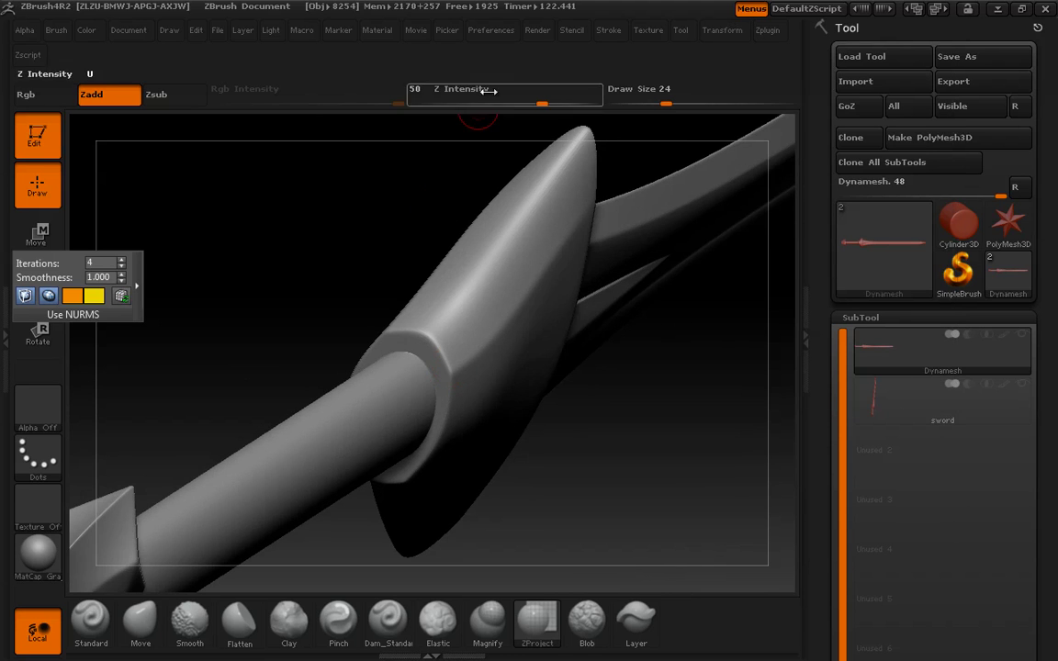
Change the sculpting symmetry to the X and Z axes with Y turned off.
click(682, 32)
click(716, 32)
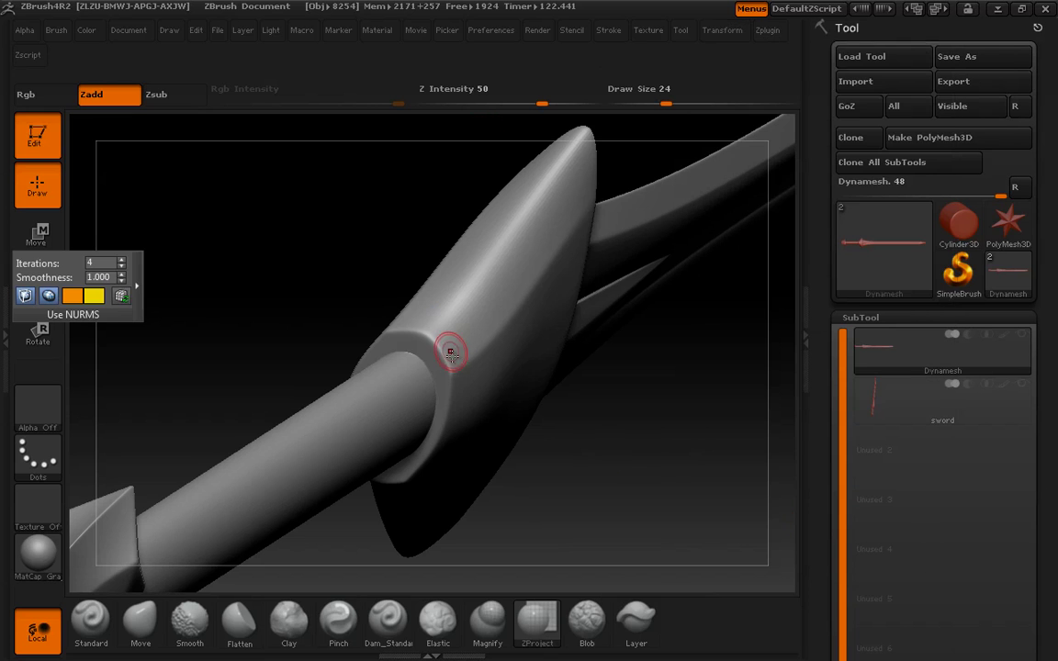
click(648, 32)
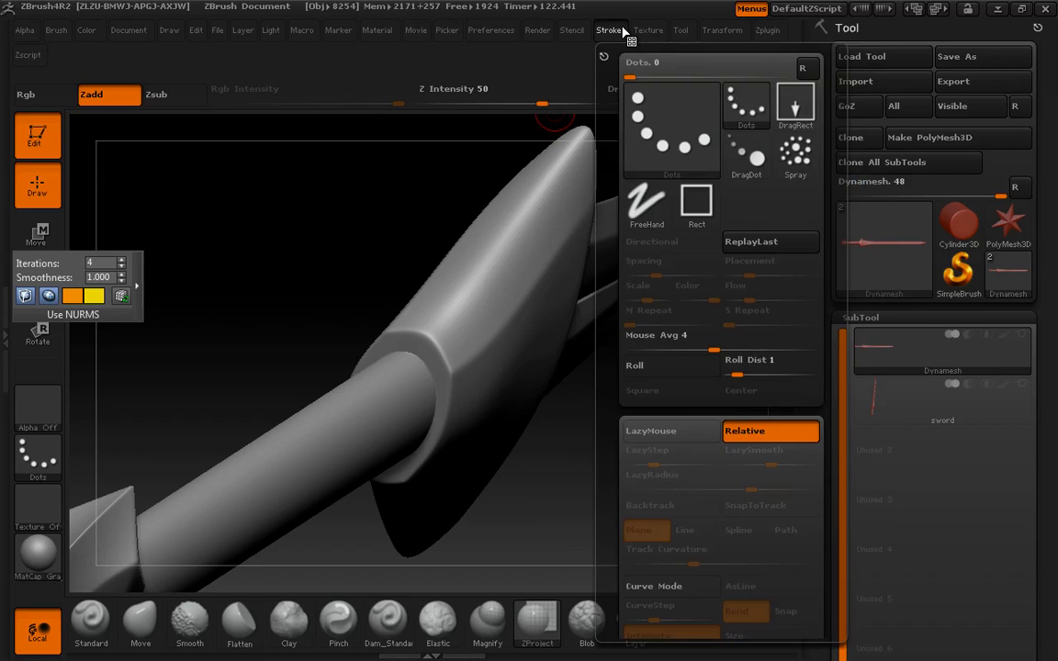
mouse_move(712, 31)
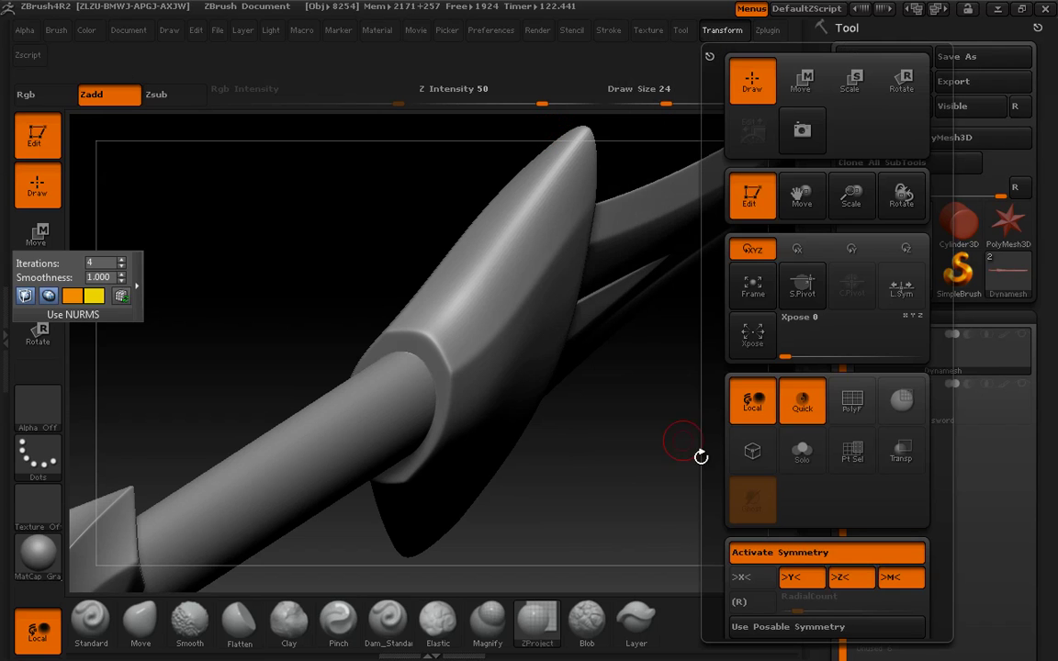
click(718, 30)
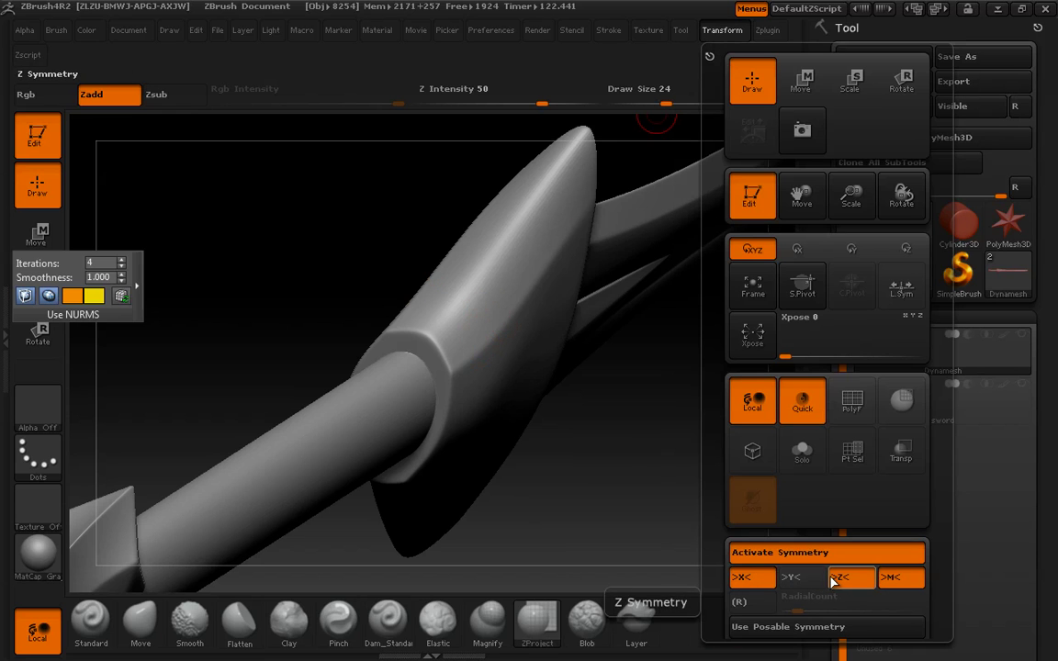
Paint a mask over the guard's flat side face, leaving a thin unmasked border along its edges.
mouse_move(309, 220)
mouse_down()
mouse_move(328, 206)
mouse_move(309, 205)
mouse_move(339, 219)
mouse_move(352, 302)
mouse_move(489, 423)
mouse_move(477, 459)
mouse_up()
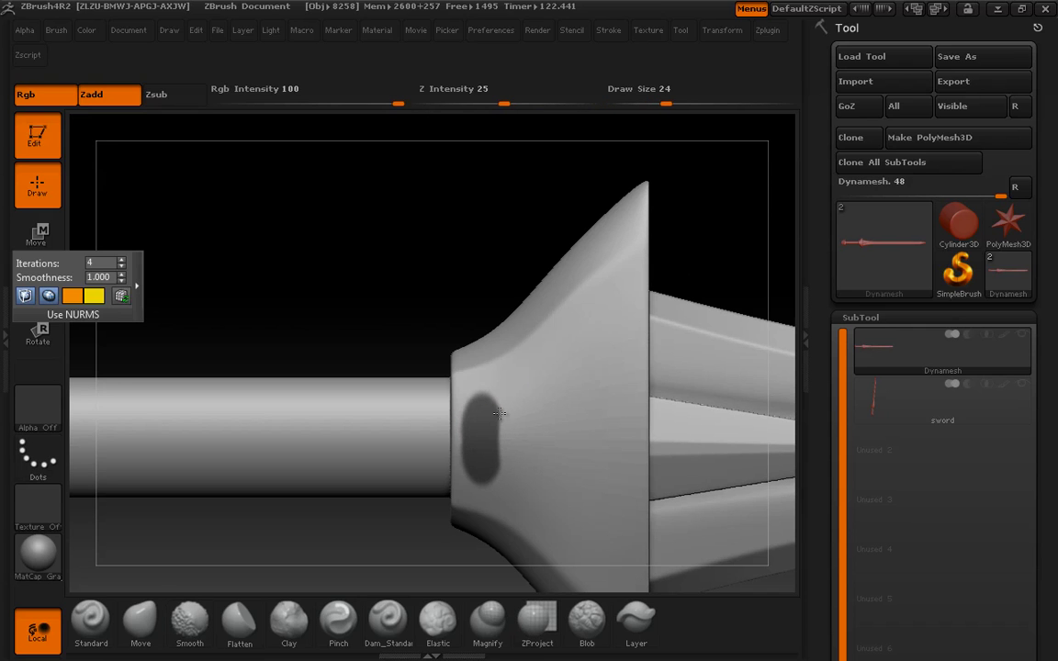
mouse_move(484, 397)
mouse_down()
mouse_move(543, 385)
mouse_move(487, 397)
mouse_move(536, 377)
mouse_move(627, 298)
mouse_up()
alt+drag(374, 271, 298, 188)
mouse_move(545, 499)
mouse_down()
mouse_move(548, 266)
mouse_move(516, 381)
mouse_move(512, 276)
mouse_move(505, 414)
mouse_move(439, 293)
mouse_move(393, 344)
mouse_move(419, 330)
mouse_up()
ctrl+drag(495, 406, 495, 375)
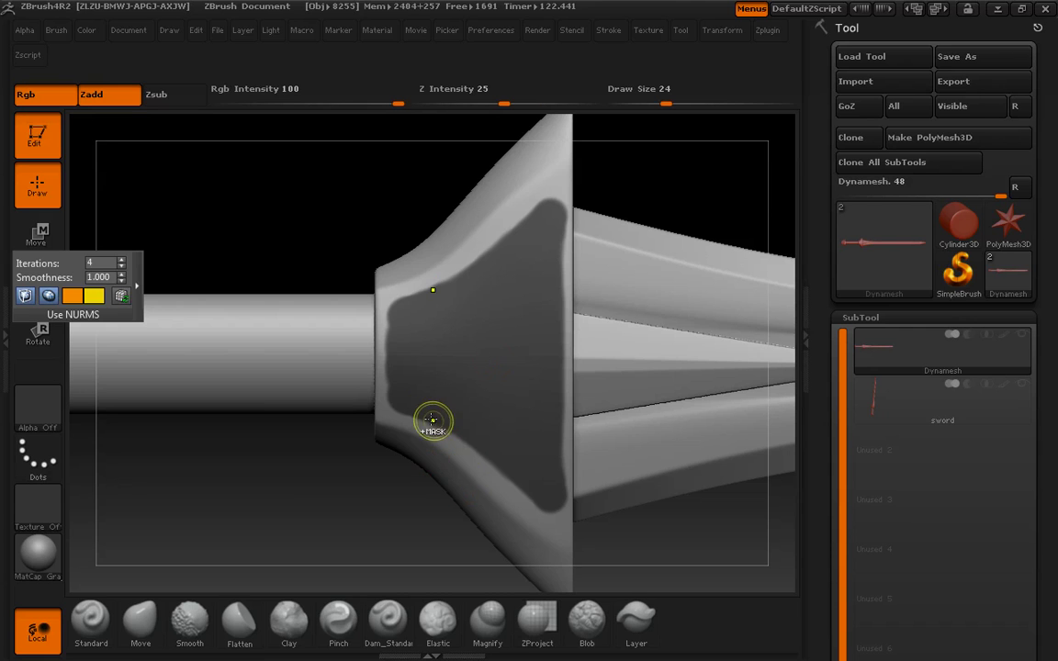
ctrl+drag(399, 398, 512, 479)
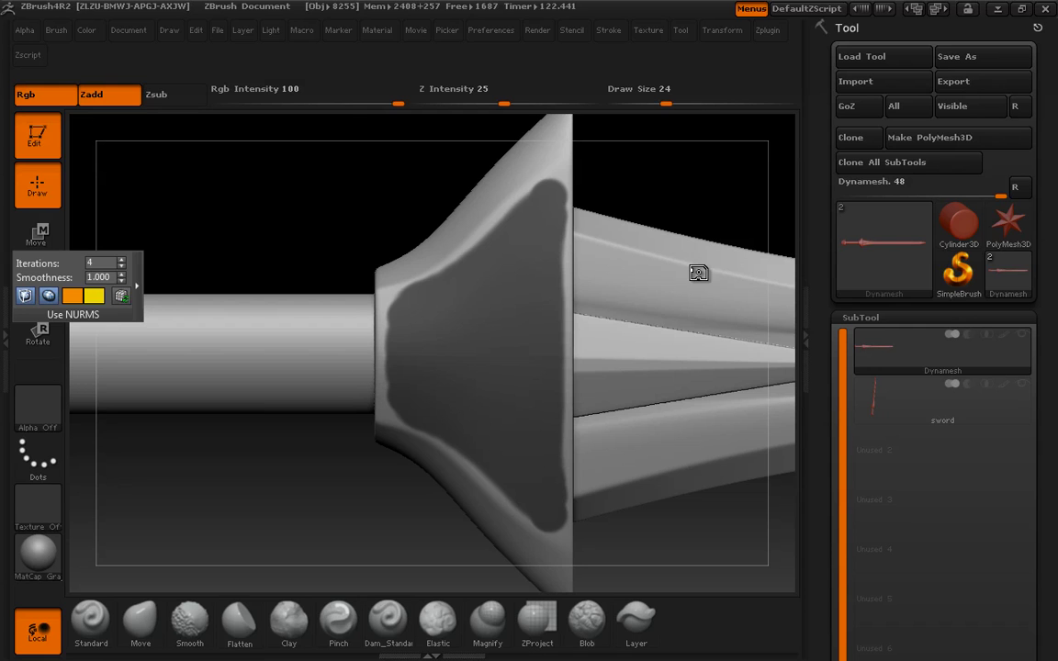
Dismiss the floating NURMS settings overlay and return to the masked guard.
key(super)
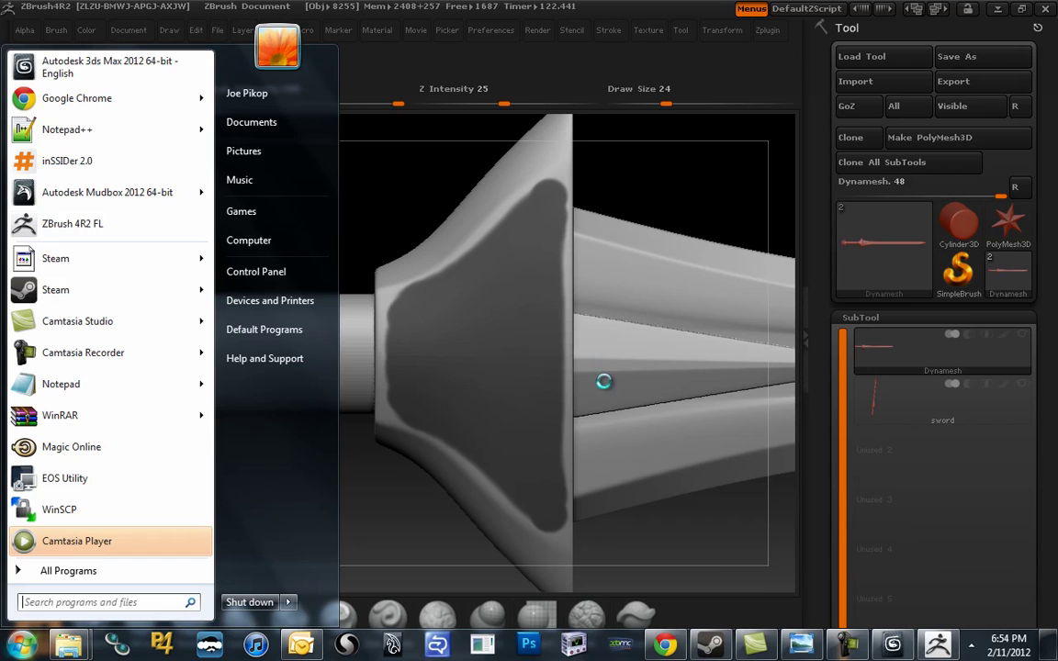
click(836, 648)
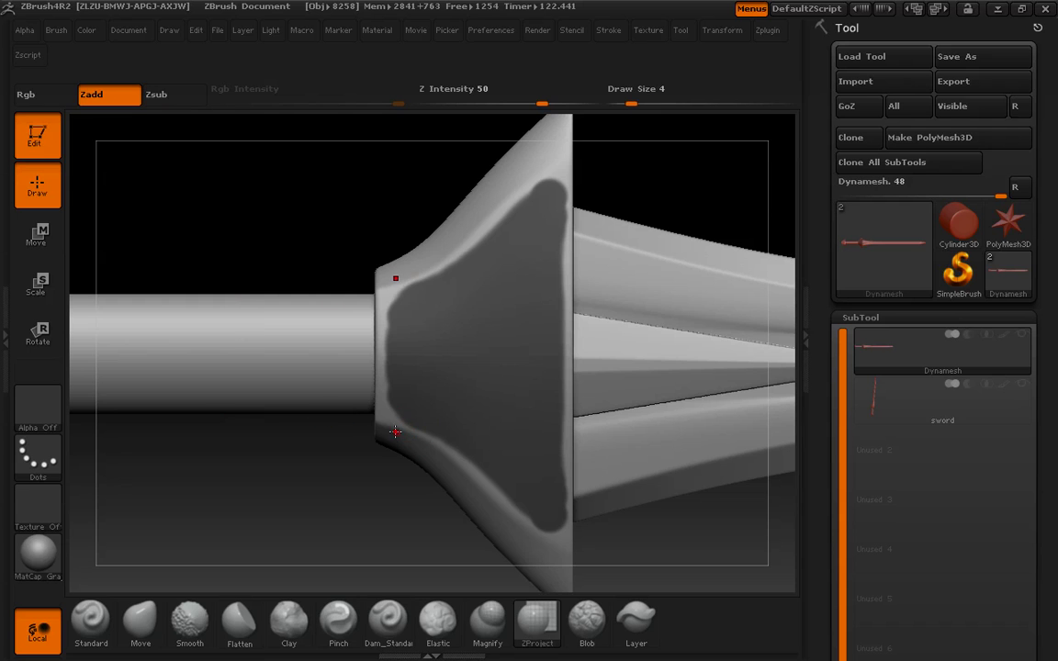
Raise the draw size to 34, clear the guard's mask, and undo the clearing.
key(bracketright)
key(bracketright)
key(ctrl)
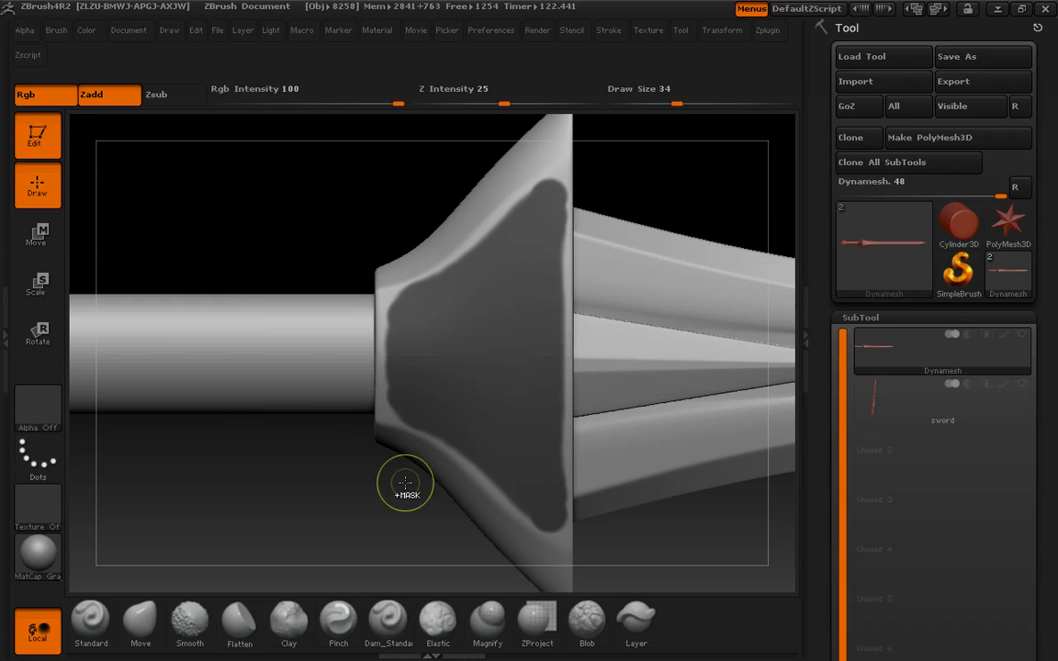
ctrl+drag(383, 504, 370, 448)
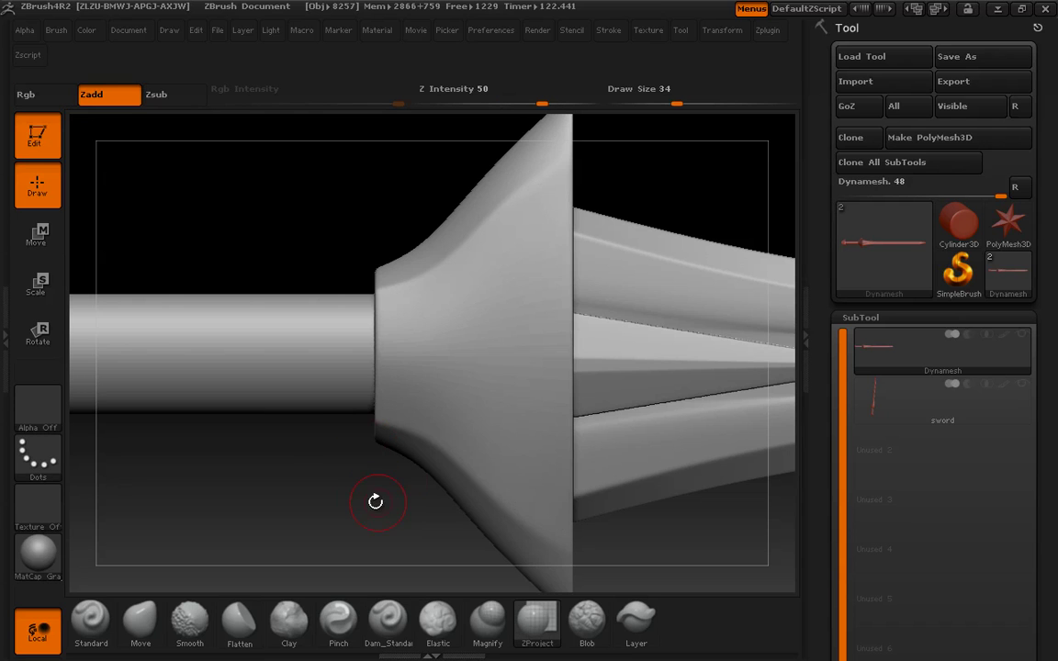
key(ctrl)
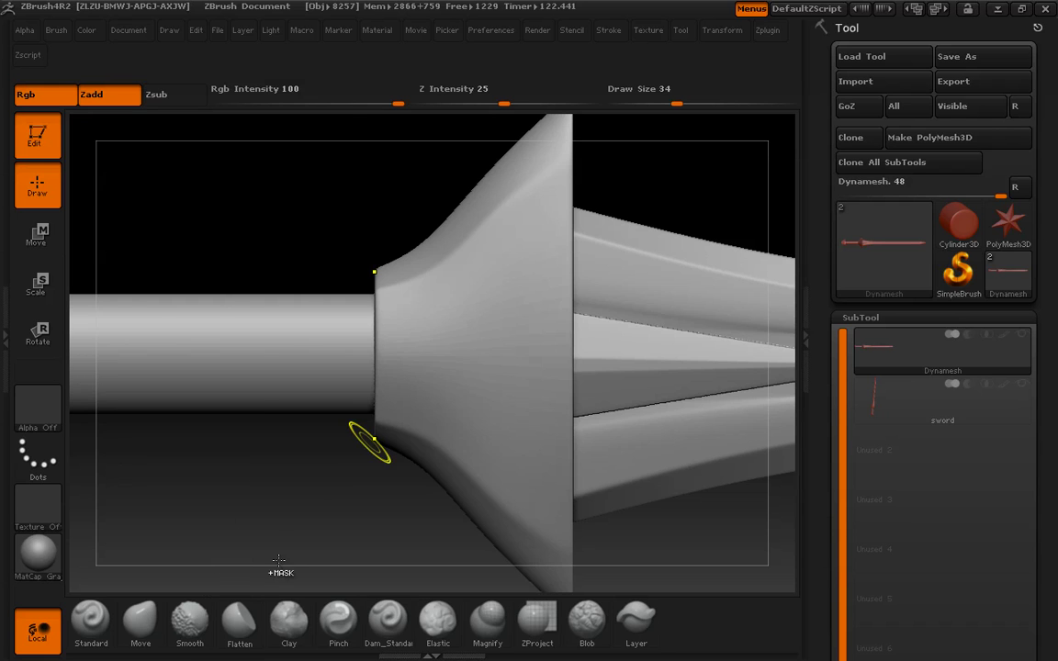
key(ctrl+z)
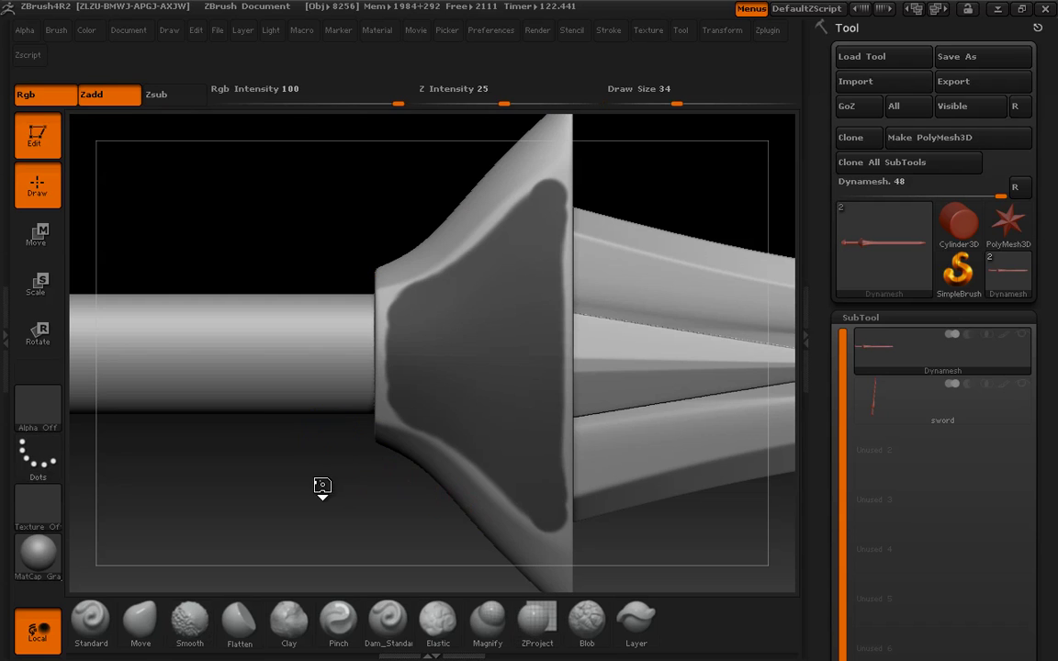
Invert the guard's mask and straighten the borders of the unmasked side panel with mask strokes at draw size 14.
ctrl+click(330, 486)
key([)
key([)
key([)
key(])
key(ctrl)
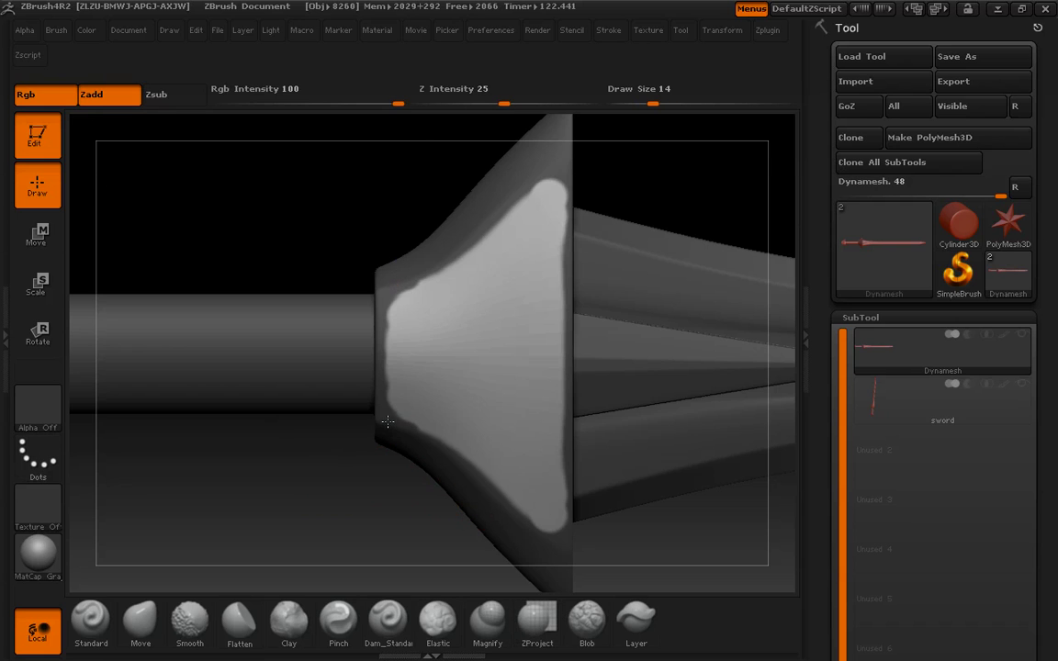
mouse_move(388, 422)
ctrl+mouse_down()
mouse_move(396, 410)
mouse_move(483, 469)
mouse_move(558, 499)
mouse_move(558, 526)
mouse_move(564, 321)
ctrl+mouse_up()
ctrl+drag(379, 294, 383, 331)
ctrl+drag(388, 278, 393, 276)
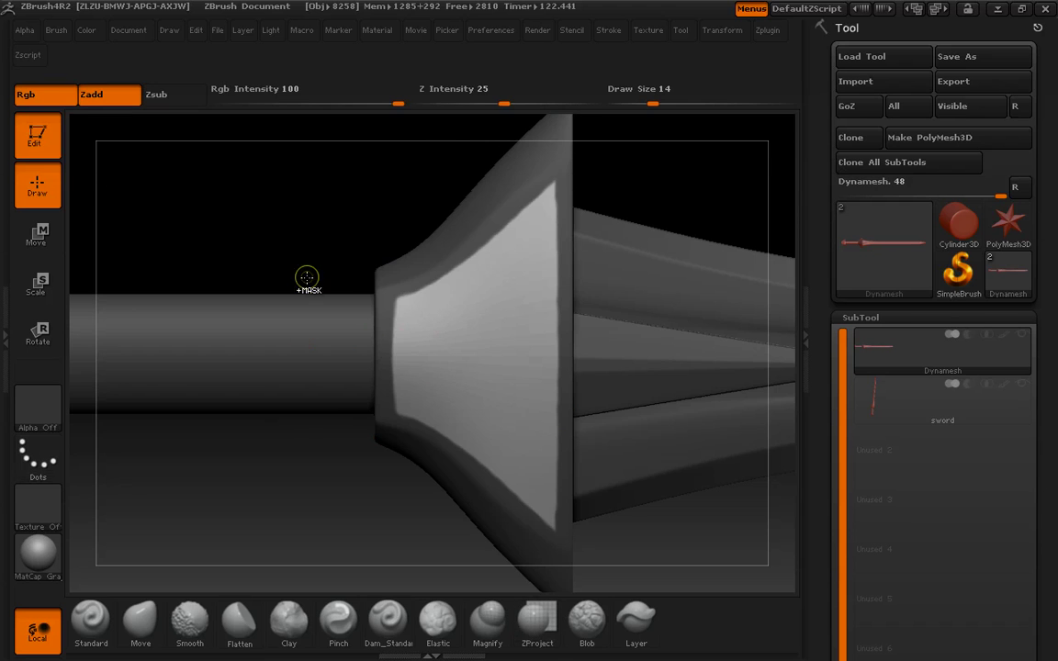
ctrl+click(274, 253)
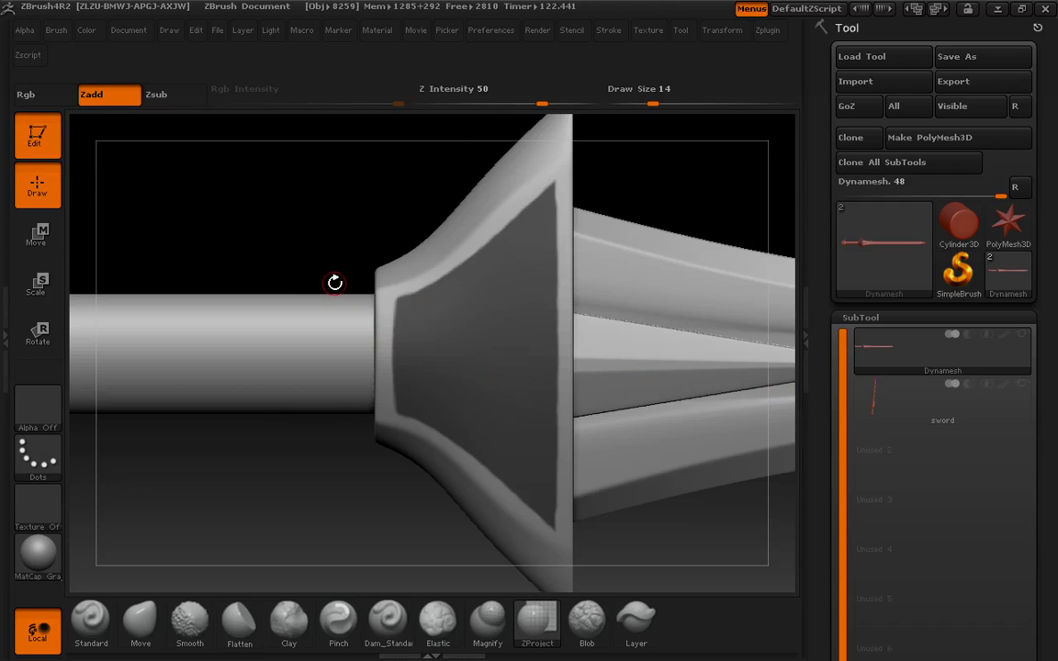
ctrl+click(312, 271)
Unmask a second panel on the guard's adjoining curved face and trim its borders with mask strokes at draw size 14.
mouse_move(307, 269)
mouse_down()
mouse_move(324, 289)
mouse_move(288, 238)
mouse_move(319, 359)
mouse_move(401, 434)
mouse_move(470, 385)
mouse_up()
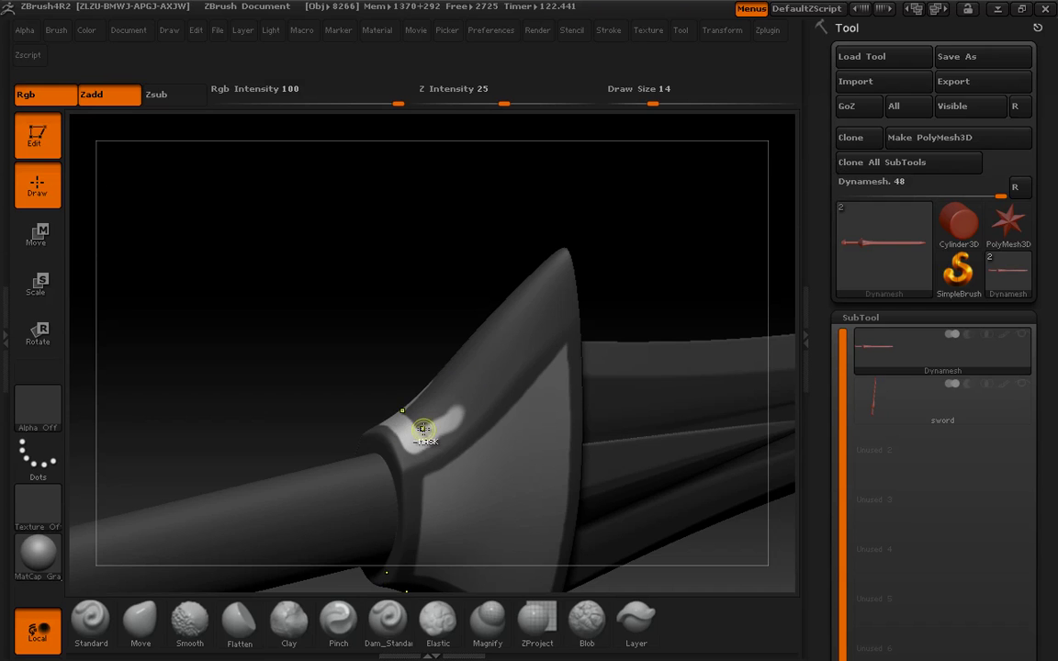
mouse_move(450, 424)
ctrl+alt+mouse_down()
mouse_move(546, 326)
mouse_move(545, 276)
mouse_move(537, 301)
mouse_move(459, 372)
mouse_move(439, 409)
mouse_move(536, 300)
mouse_move(528, 292)
ctrl+alt+mouse_up()
key(])
mouse_move(444, 274)
mouse_down()
mouse_move(400, 267)
mouse_move(491, 257)
mouse_up()
key([)
key([)
key([)
mouse_move(566, 323)
ctrl+mouse_down()
mouse_move(569, 284)
mouse_move(604, 250)
mouse_move(558, 147)
ctrl+mouse_up()
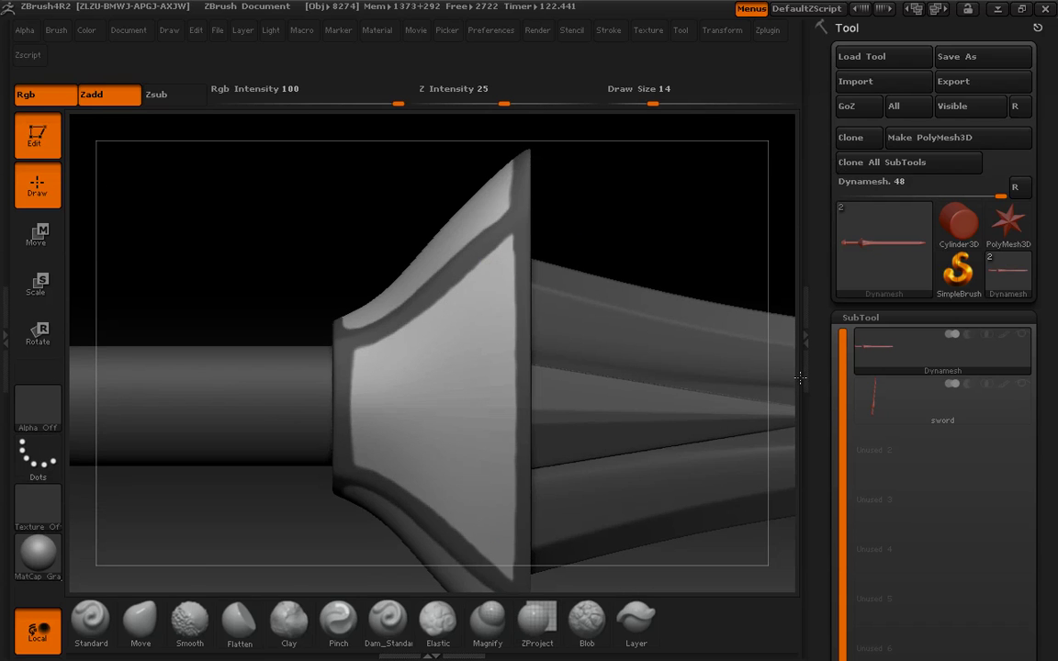
Open the tool's Deformation settings and try an Inflate of -1 on the unmasked guard panels.
key(shift)
scroll(826, 353, down, 10)
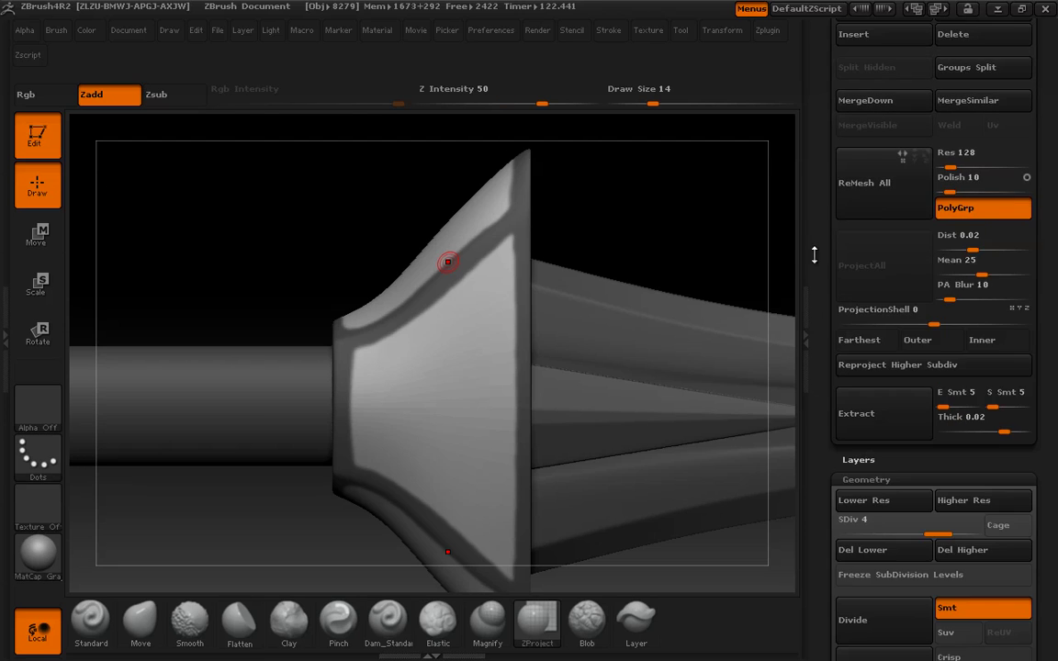
scroll(823, 294, down, 10)
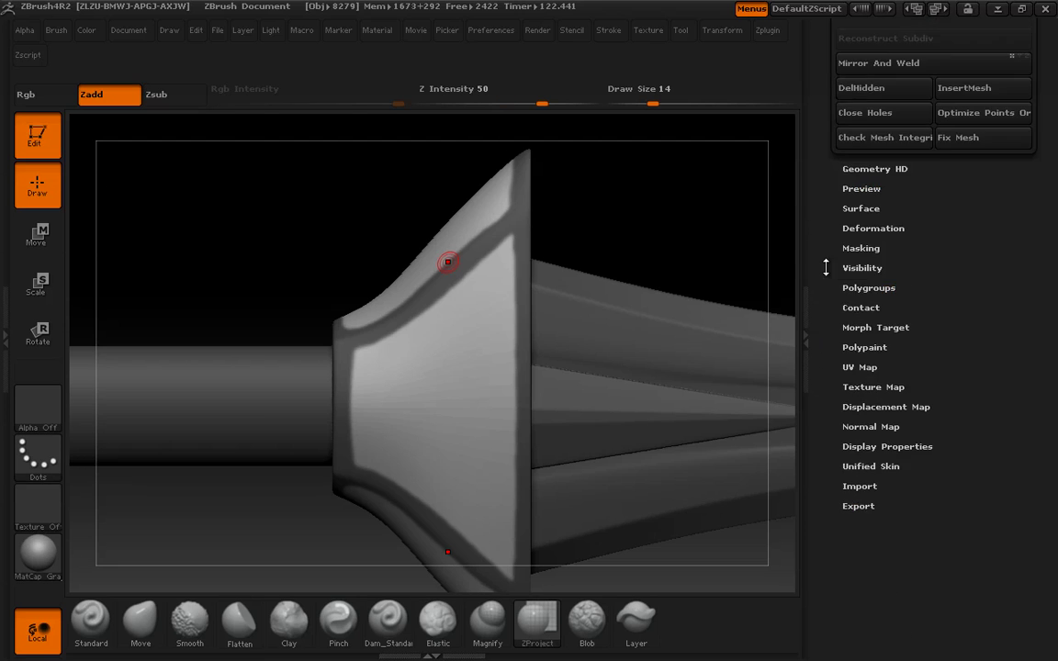
click(854, 228)
scroll(840, 211, down, 5)
scroll(831, 220, up, 5)
scroll(817, 404, down, 5)
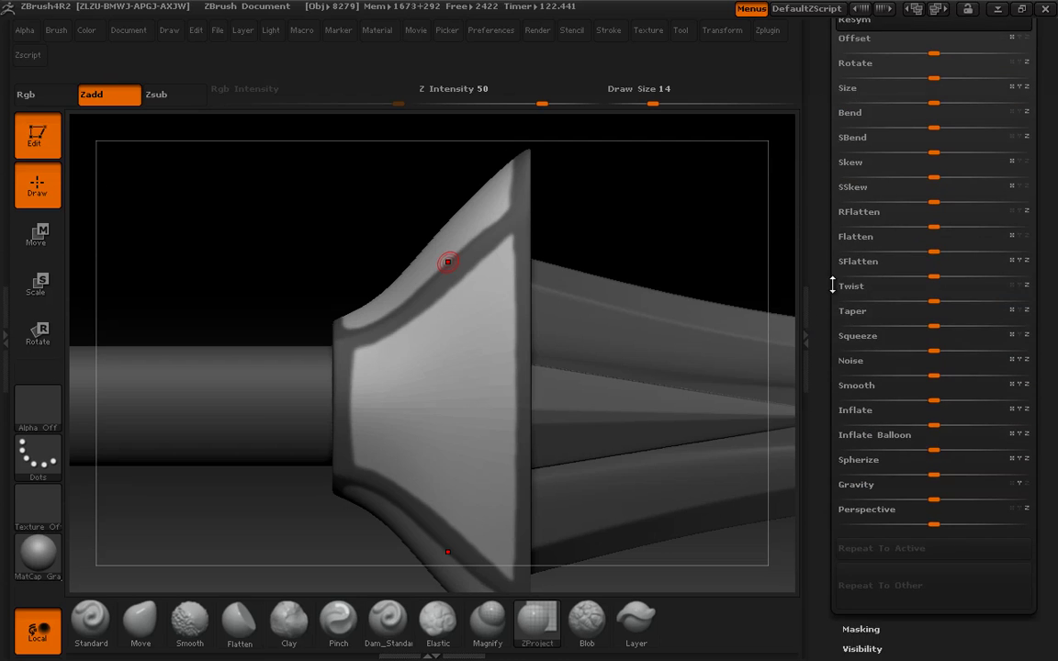
click(963, 419)
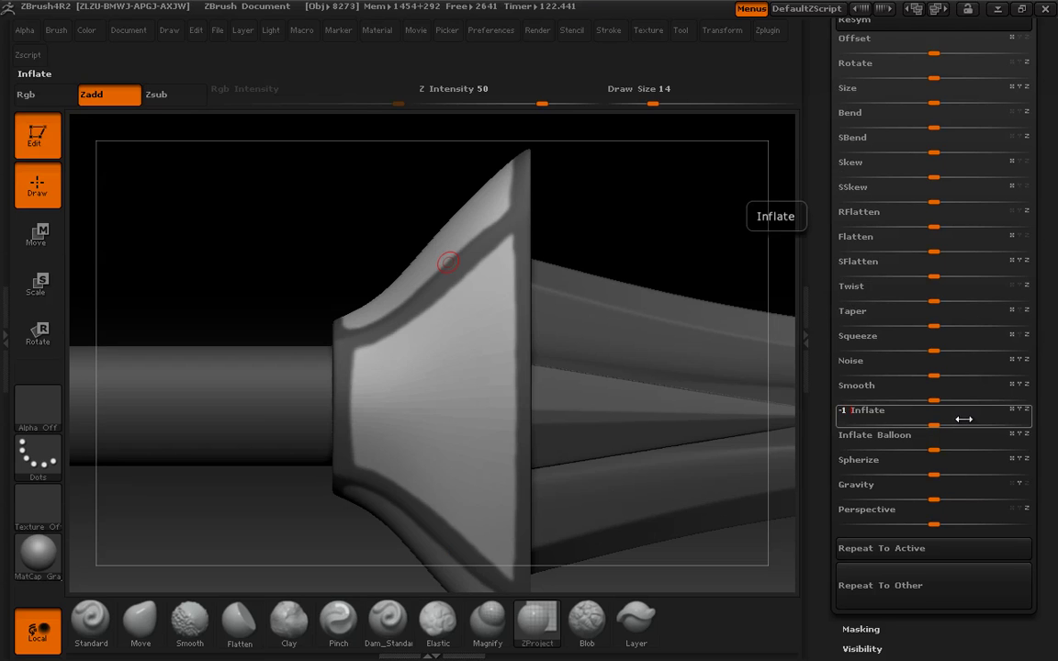
drag(283, 343, 294, 317)
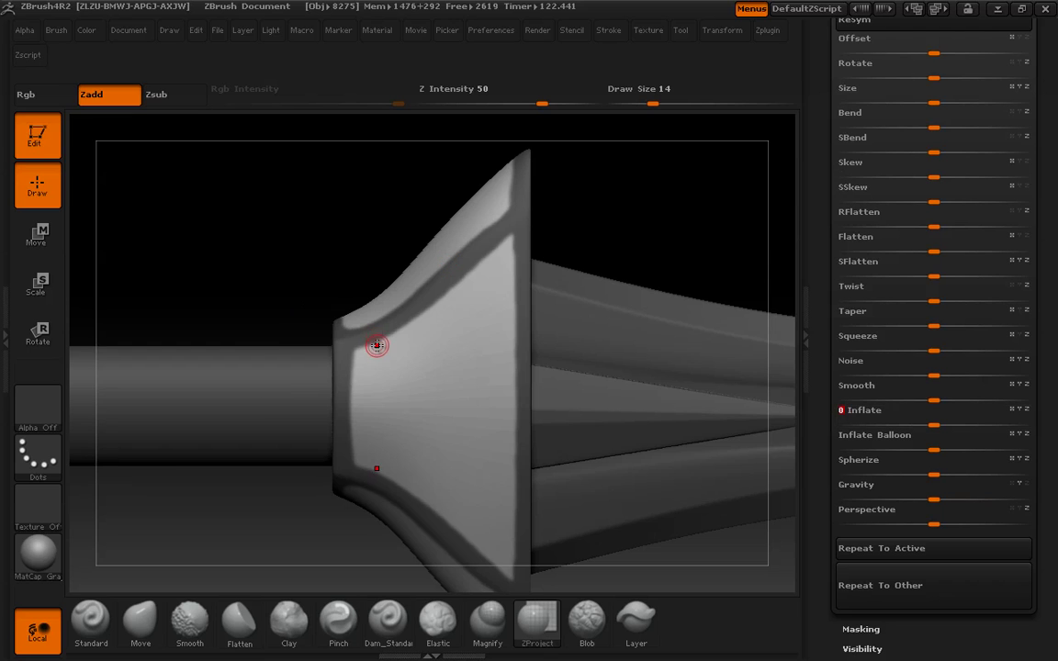
drag(358, 286, 570, 318)
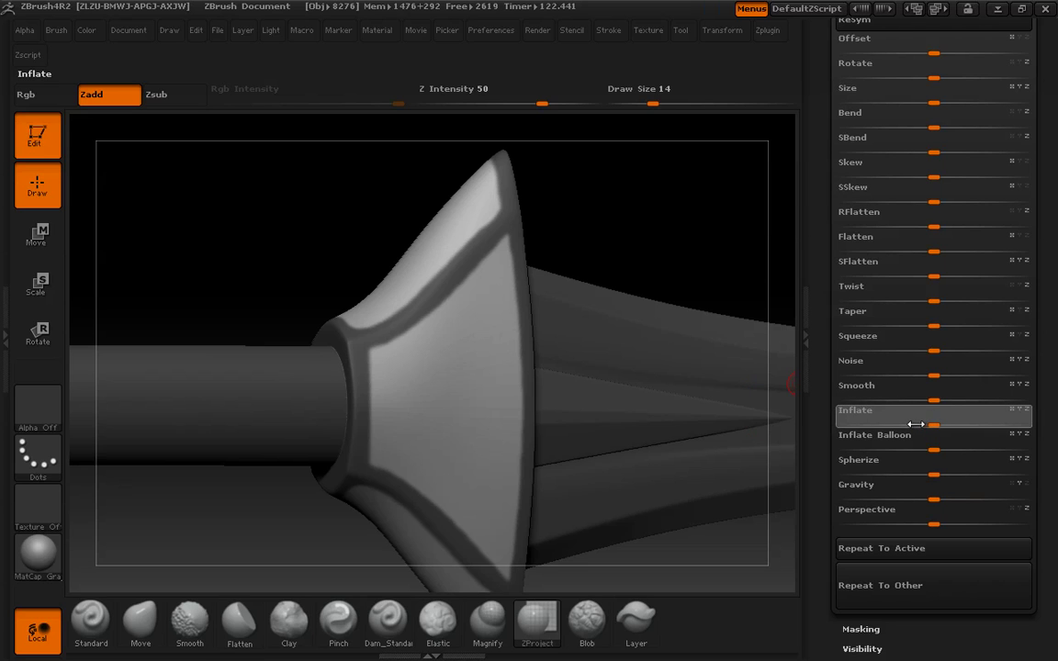
Sink the unmasked guard panels with Inflate values of -20 and -75, and clear the mask.
drag(919, 424, 325, 353)
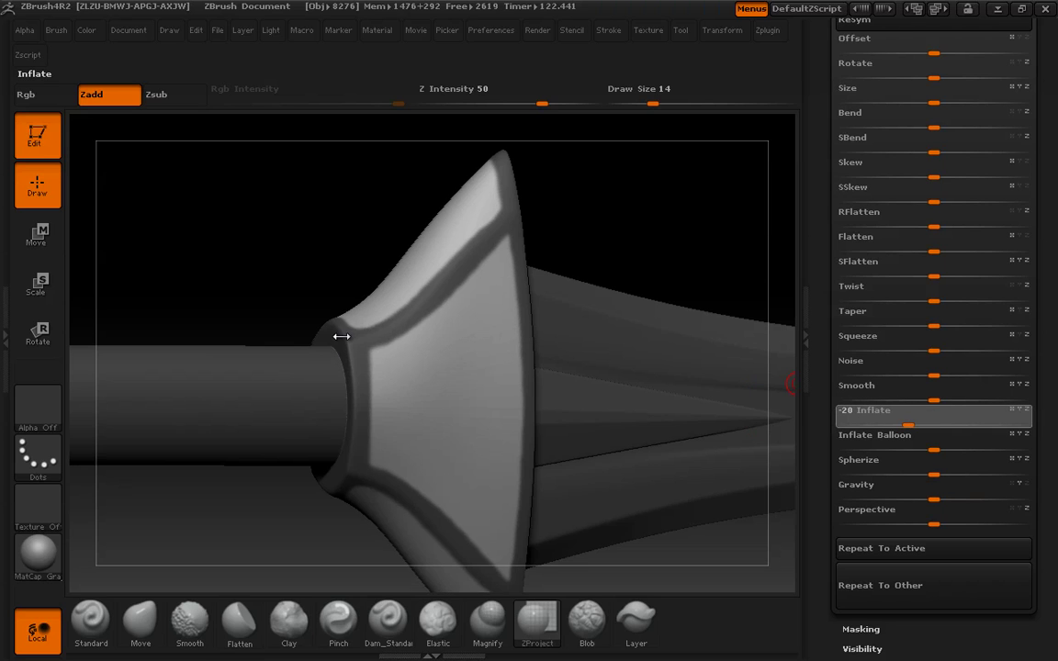
drag(339, 306, 340, 309)
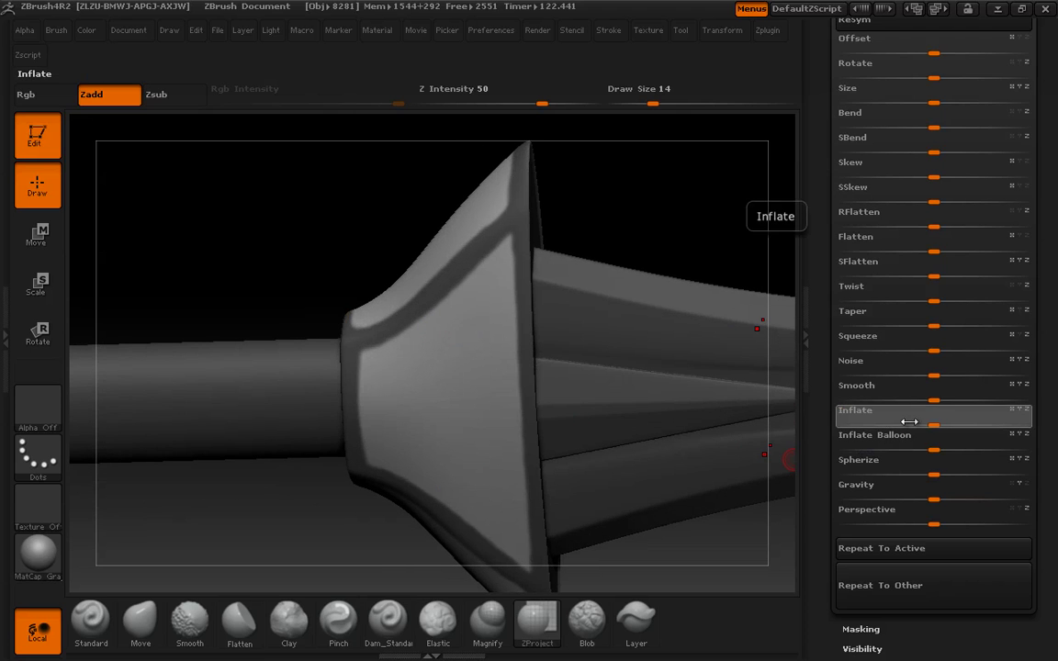
drag(850, 426, 860, 422)
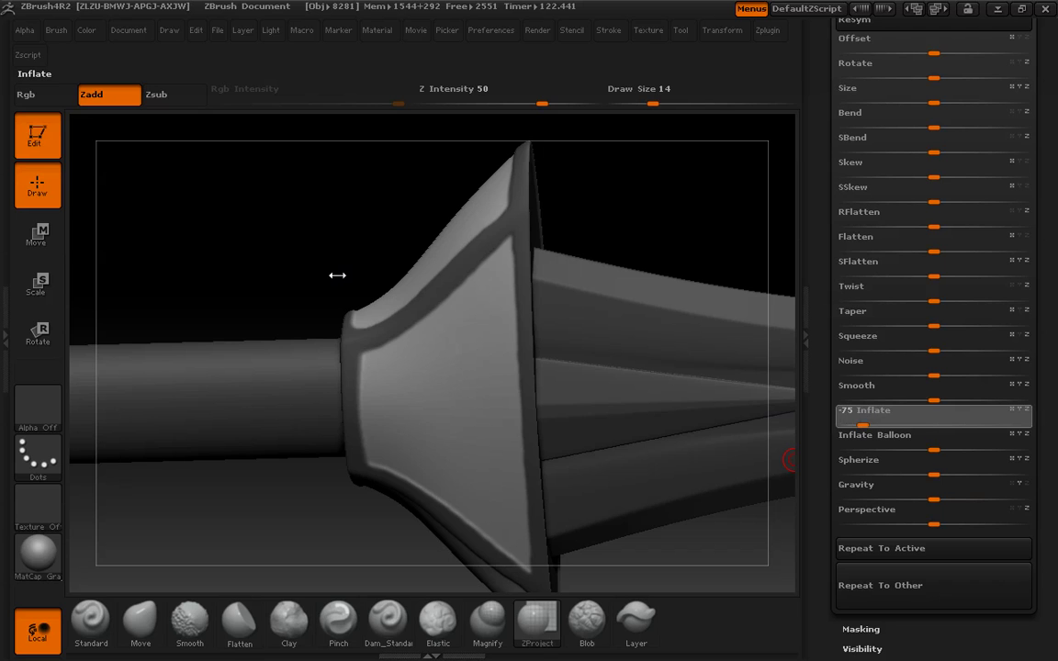
drag(337, 275, 286, 243)
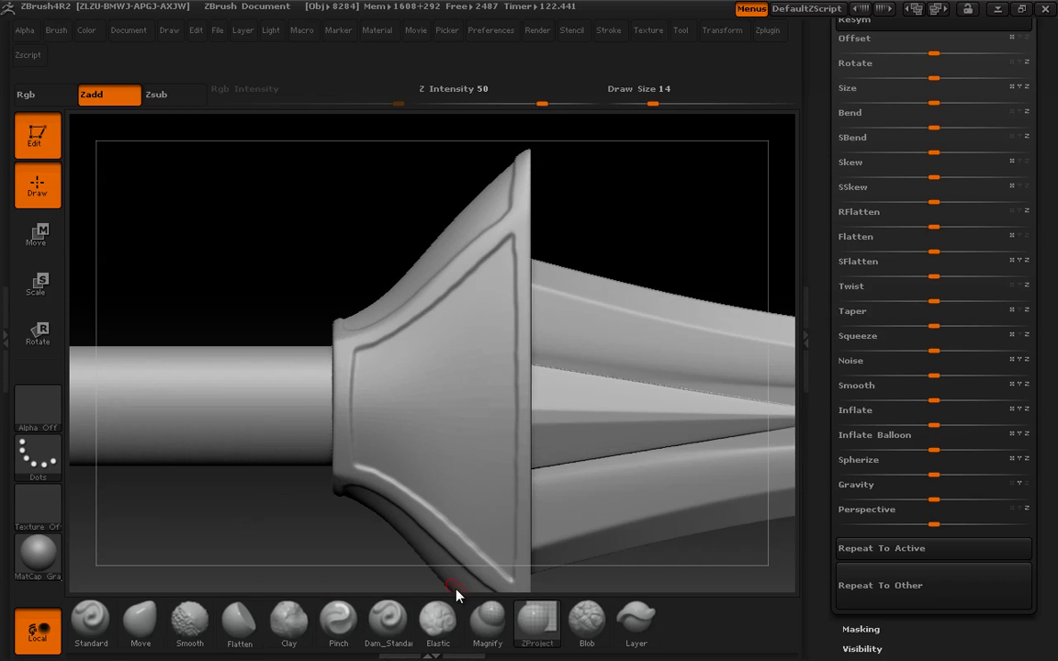
Carve scratch strokes into the blade beyond the pointed central ridge with the Dam_Standard brush.
alt+drag(226, 236, 37, 207)
alt+drag(402, 219, 154, 212)
click(387, 620)
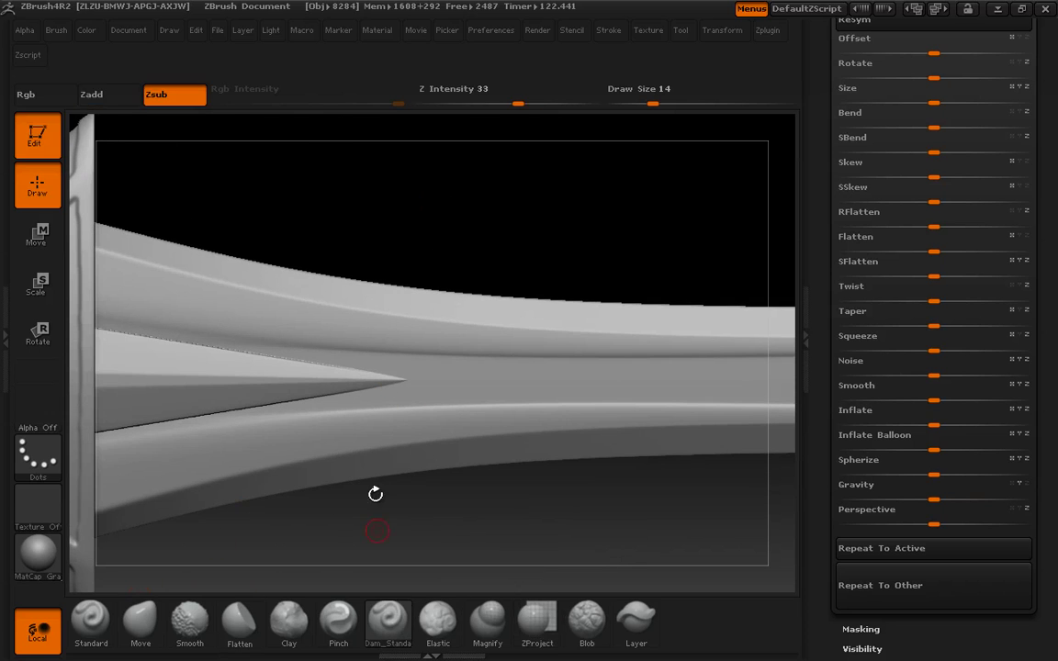
key(bracketright)
mouse_move(497, 351)
mouse_down()
mouse_move(535, 314)
mouse_move(584, 321)
mouse_move(604, 377)
mouse_up()
mouse_move(474, 386)
mouse_down()
mouse_move(447, 398)
mouse_move(429, 450)
mouse_up()
drag(342, 405, 327, 405)
mouse_move(511, 441)
mouse_down()
mouse_move(428, 415)
mouse_move(464, 409)
mouse_move(341, 369)
mouse_up()
Cut short nicks into the blade's edges near the tip with Dam_Standard at draw size 14 and inspect them.
mouse_move(235, 520)
alt+mouse_down()
mouse_move(98, 380)
mouse_move(241, 425)
alt+mouse_up()
alt+drag(628, 517, 390, 482)
alt+drag(717, 459, 323, 457)
drag(668, 391, 649, 377)
mouse_move(590, 404)
mouse_down()
mouse_move(601, 378)
mouse_move(461, 374)
mouse_up()
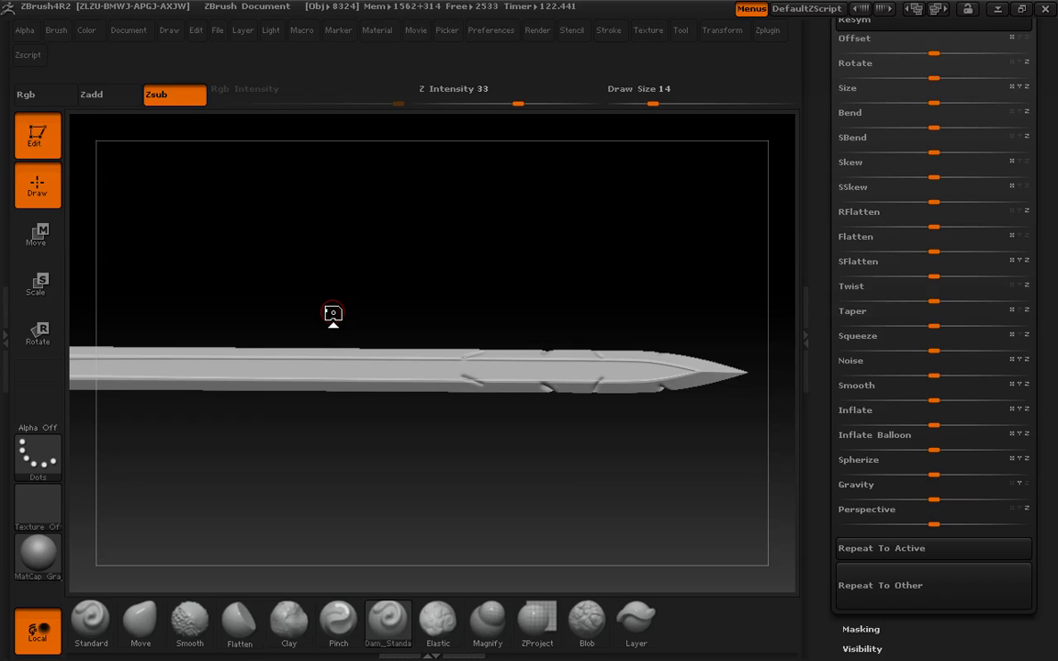
drag(336, 297, 385, 329)
alt+drag(439, 435, 448, 488)
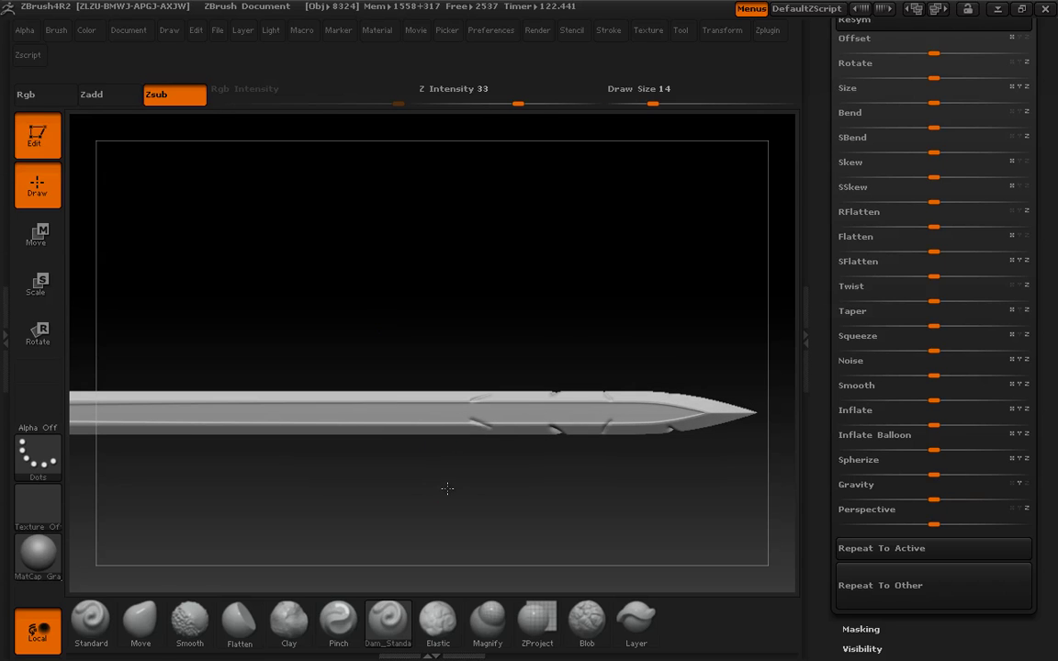